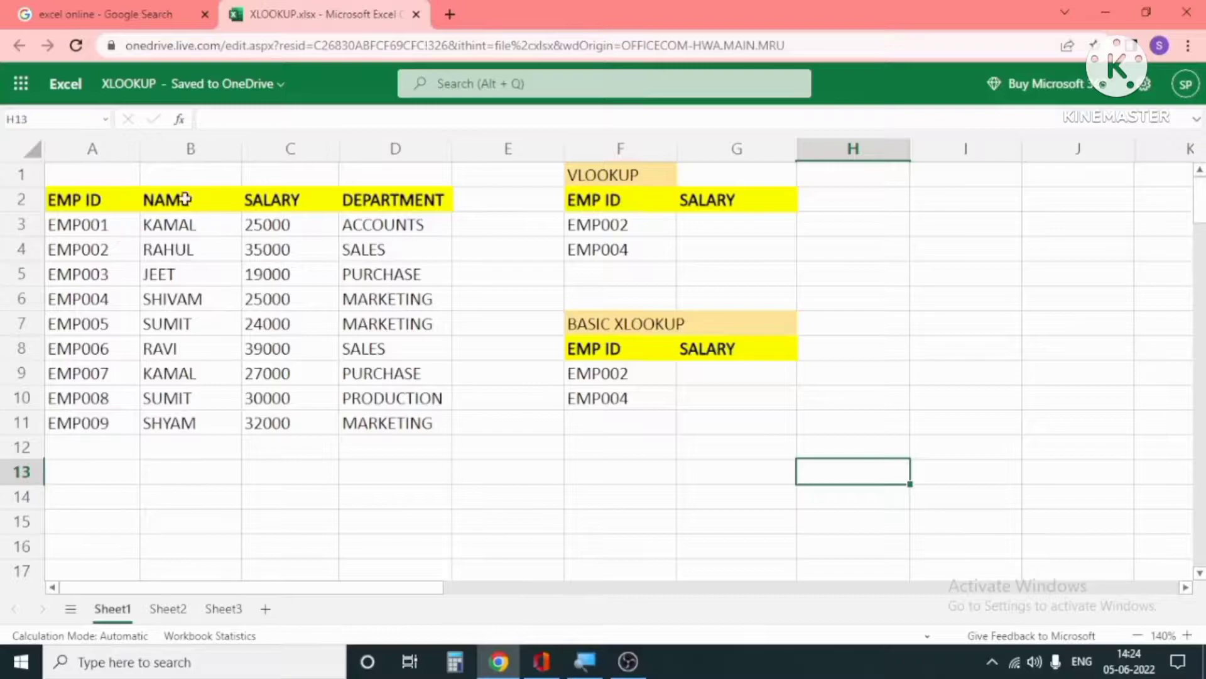
Examine the employee table's ID, name, salary and department columns and the VLOOKUP block in F1:G4
drag(100, 201, 94, 423)
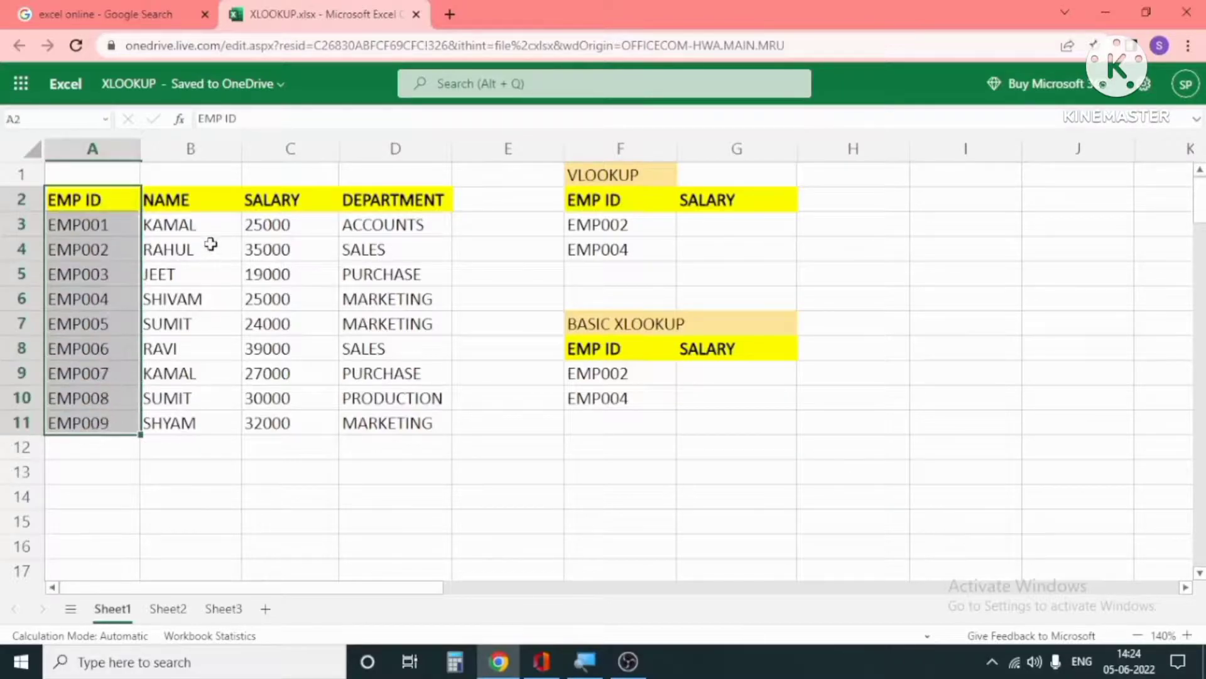
drag(198, 200, 225, 407)
drag(287, 202, 317, 379)
drag(406, 199, 110, 422)
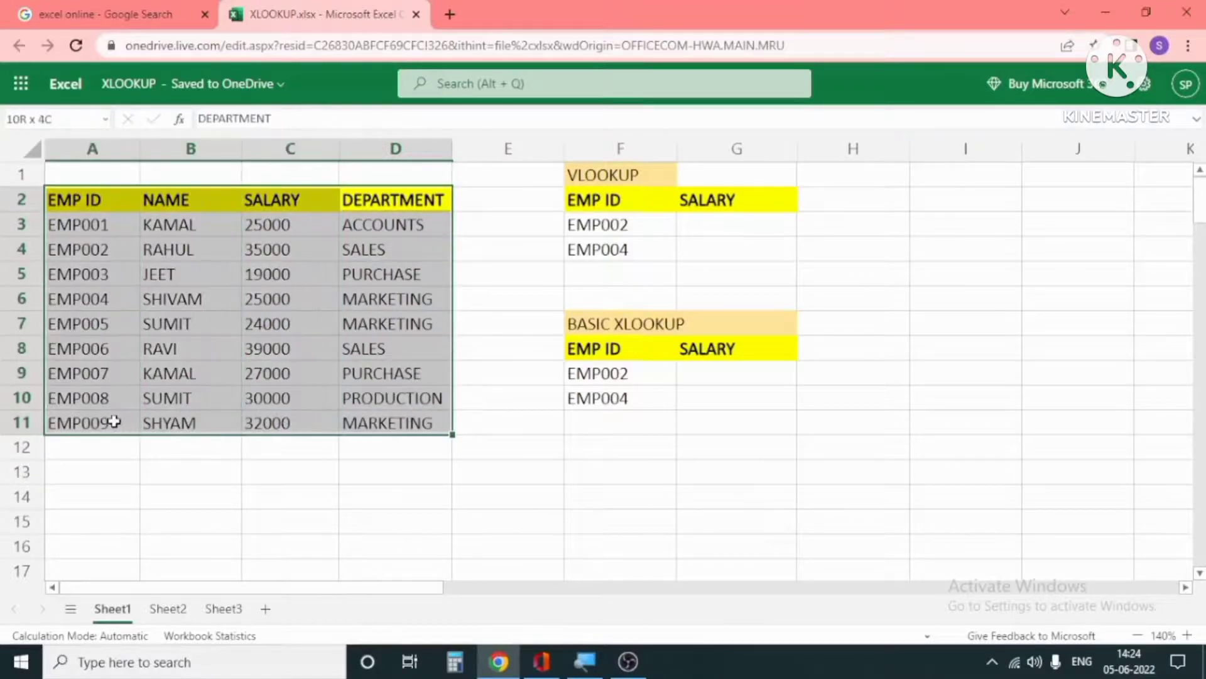
click(654, 472)
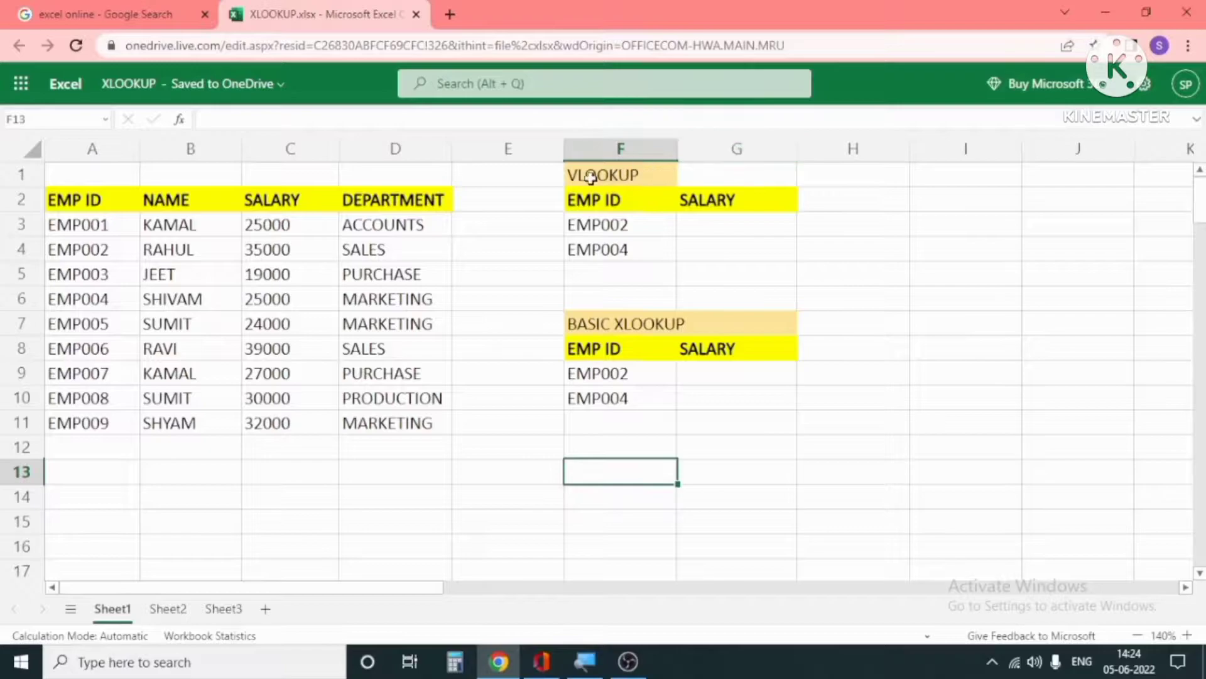
drag(587, 174, 714, 250)
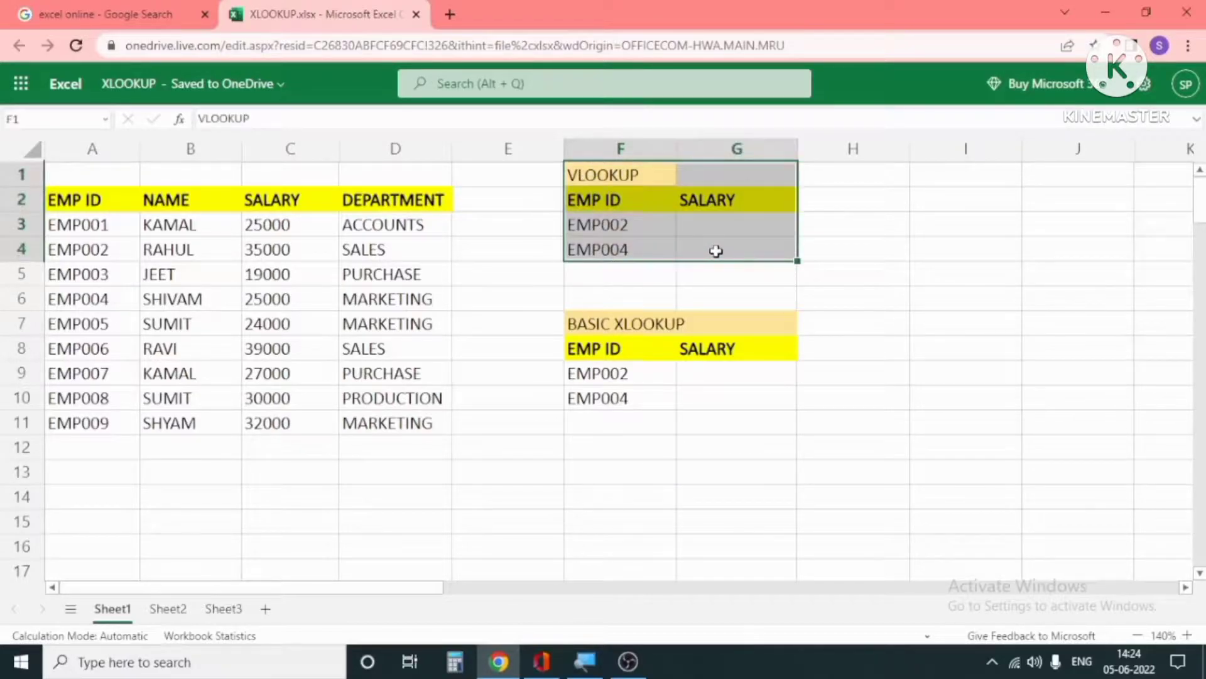
click(694, 317)
drag(614, 173, 698, 250)
Enter =VLOOKUP(F3,$A$2:$D$11,3,0) in G3 to look up the salary for EMP002
click(747, 227)
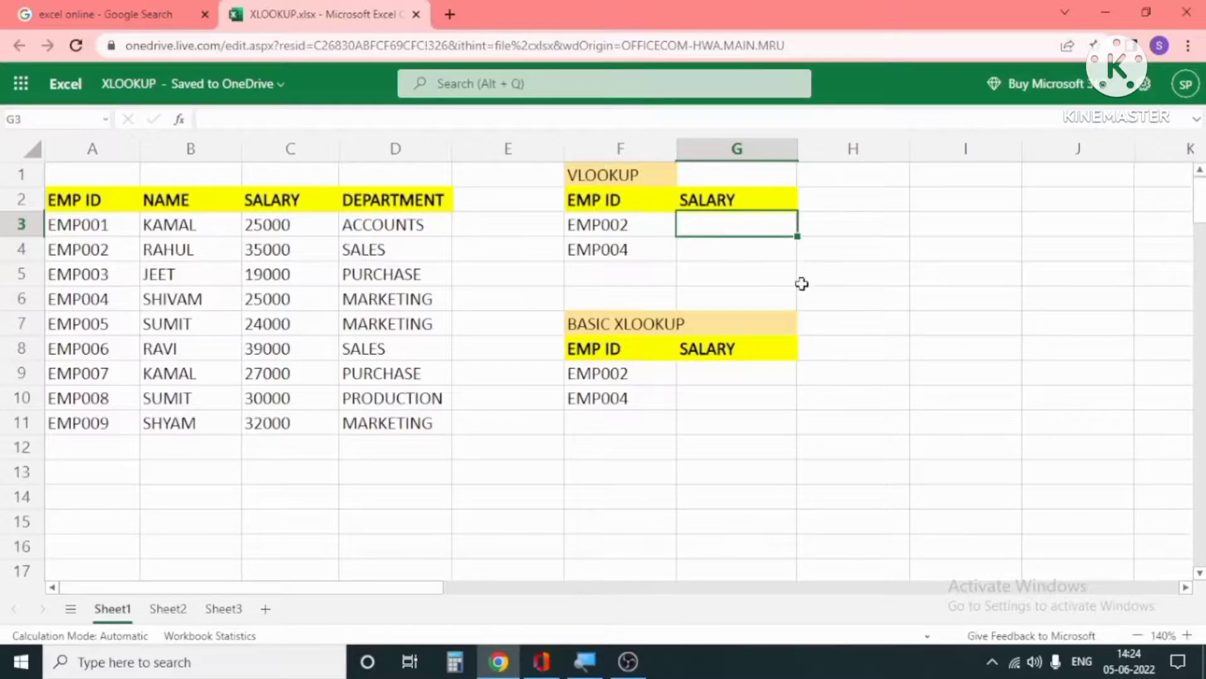
text(=VLO)
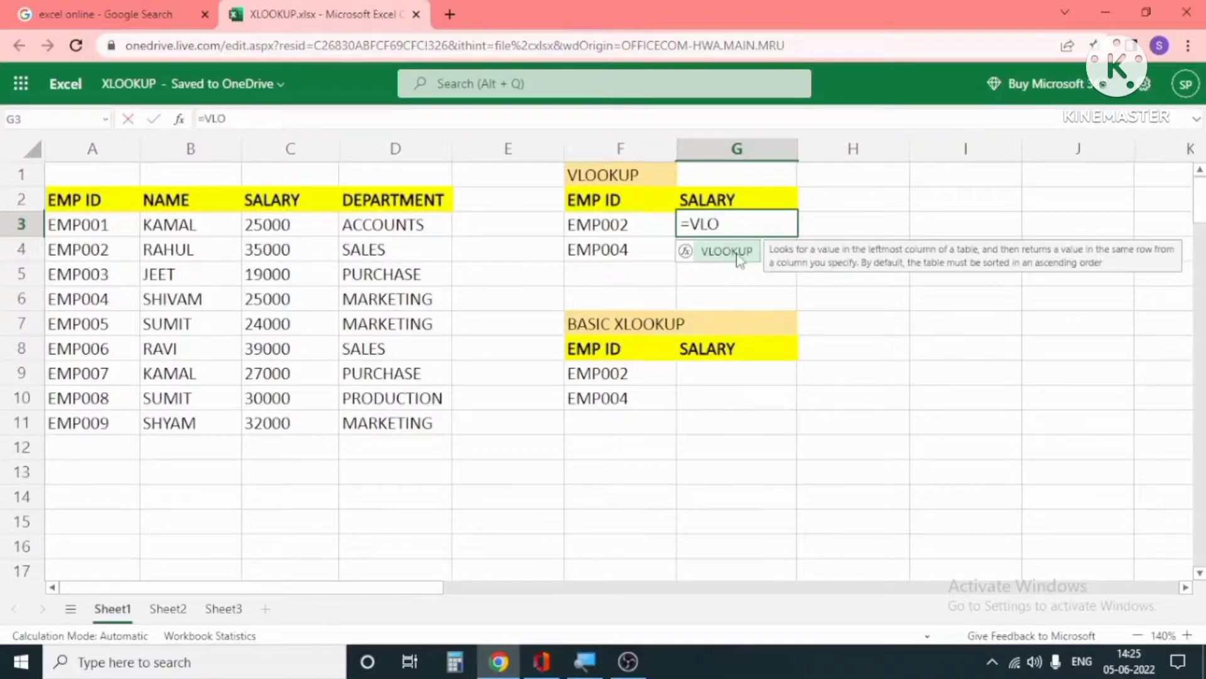
key(Tab)
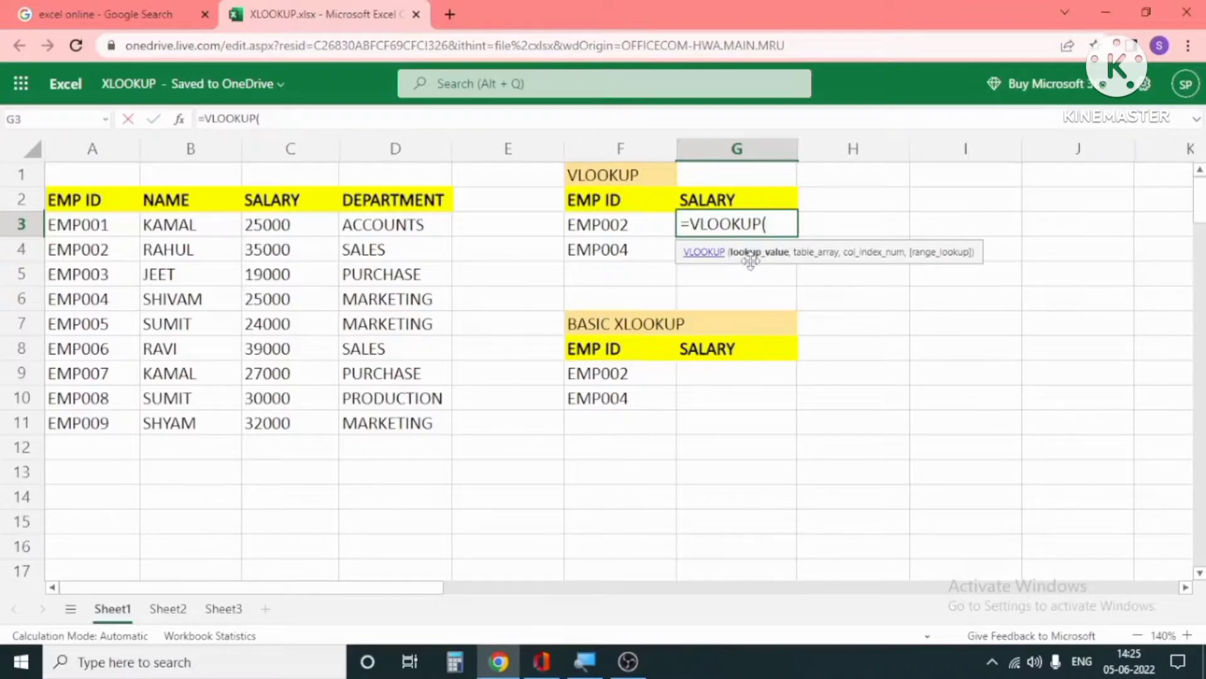
click(631, 225)
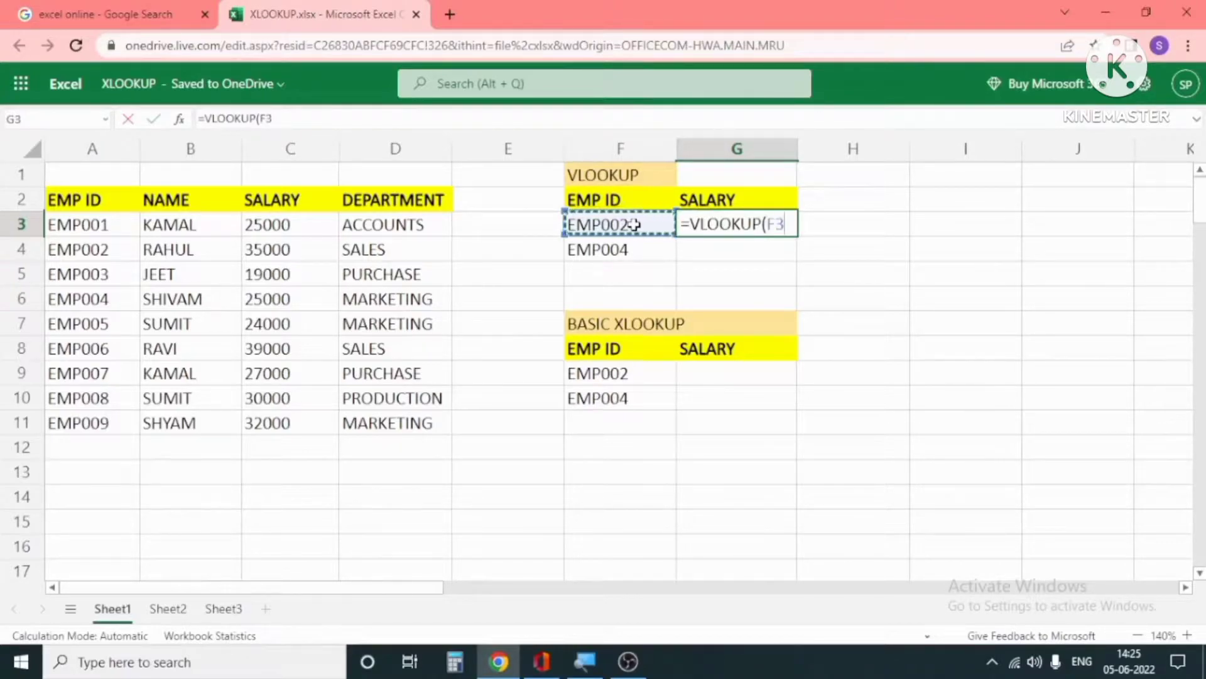
text(,)
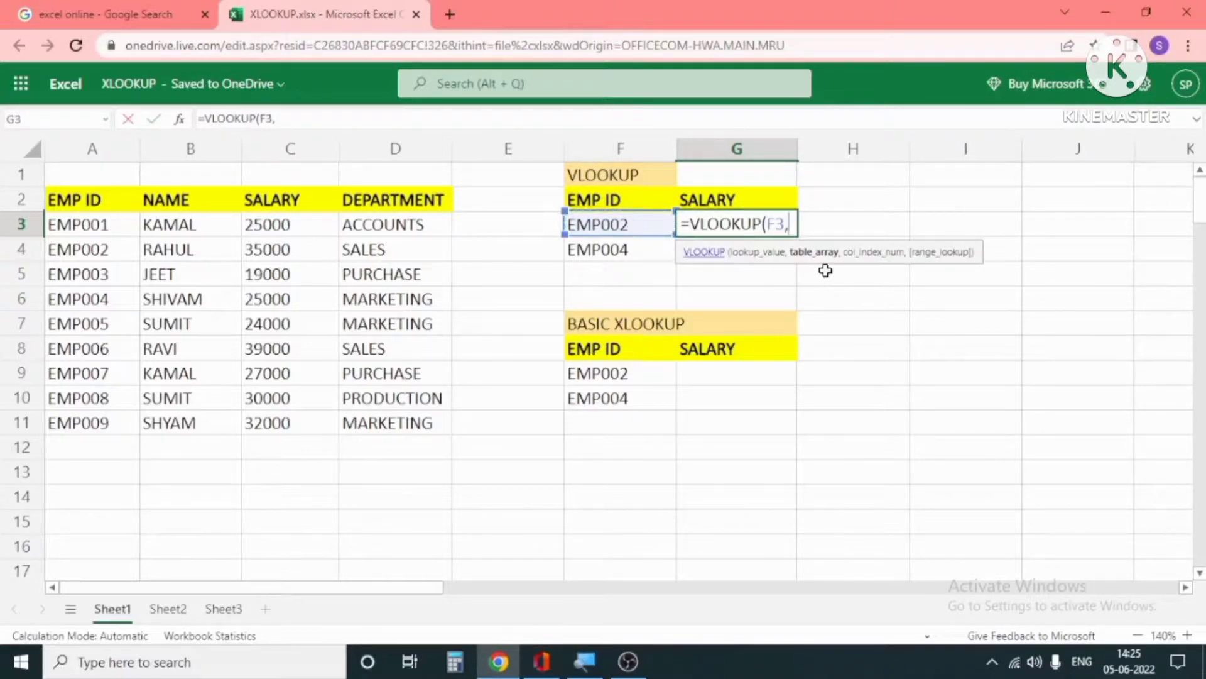
drag(113, 199, 377, 428)
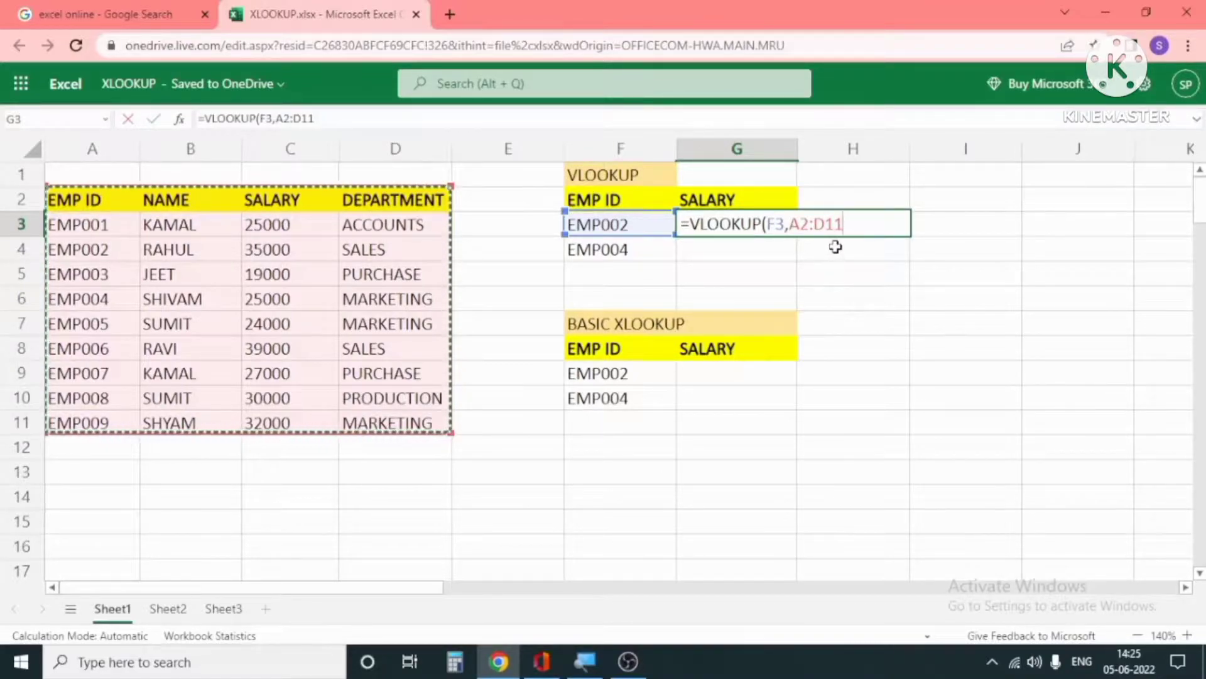
key(F4)
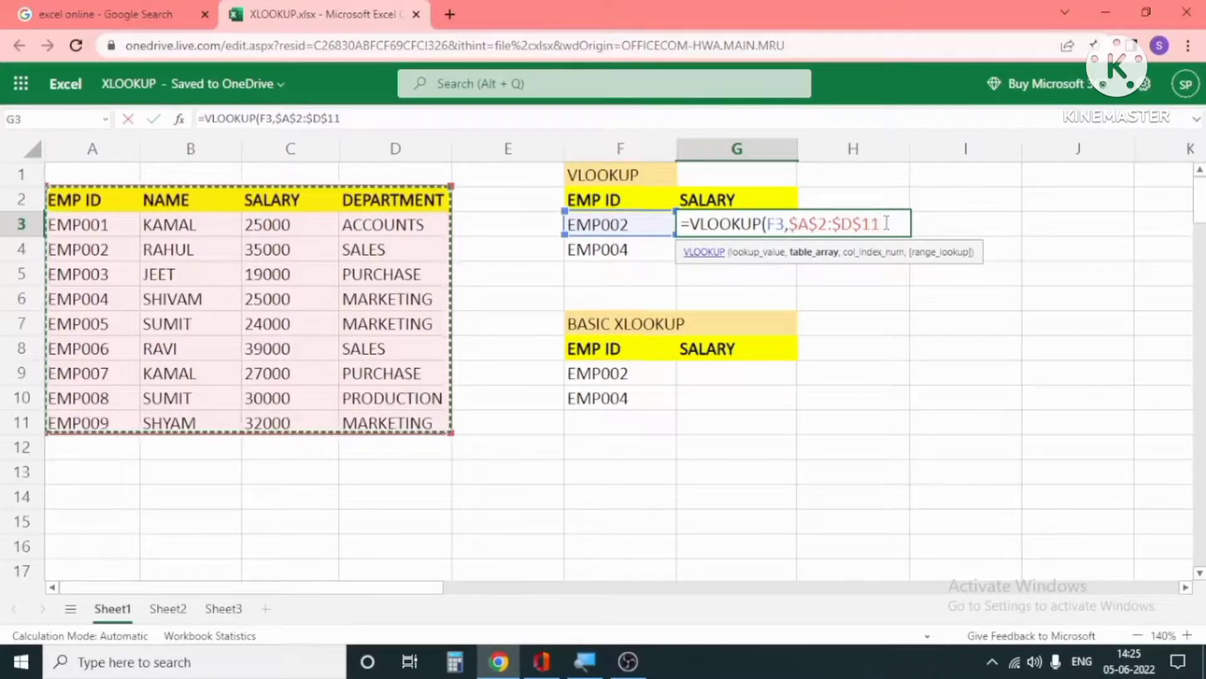
text(,)
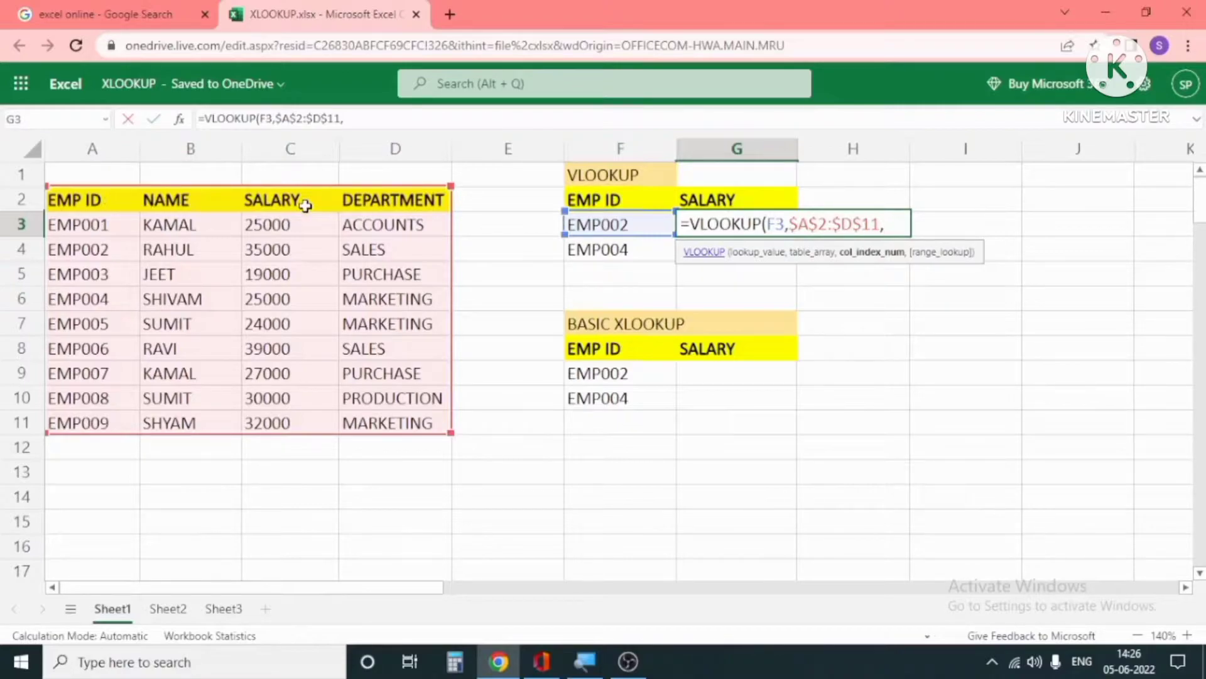
text(3,)
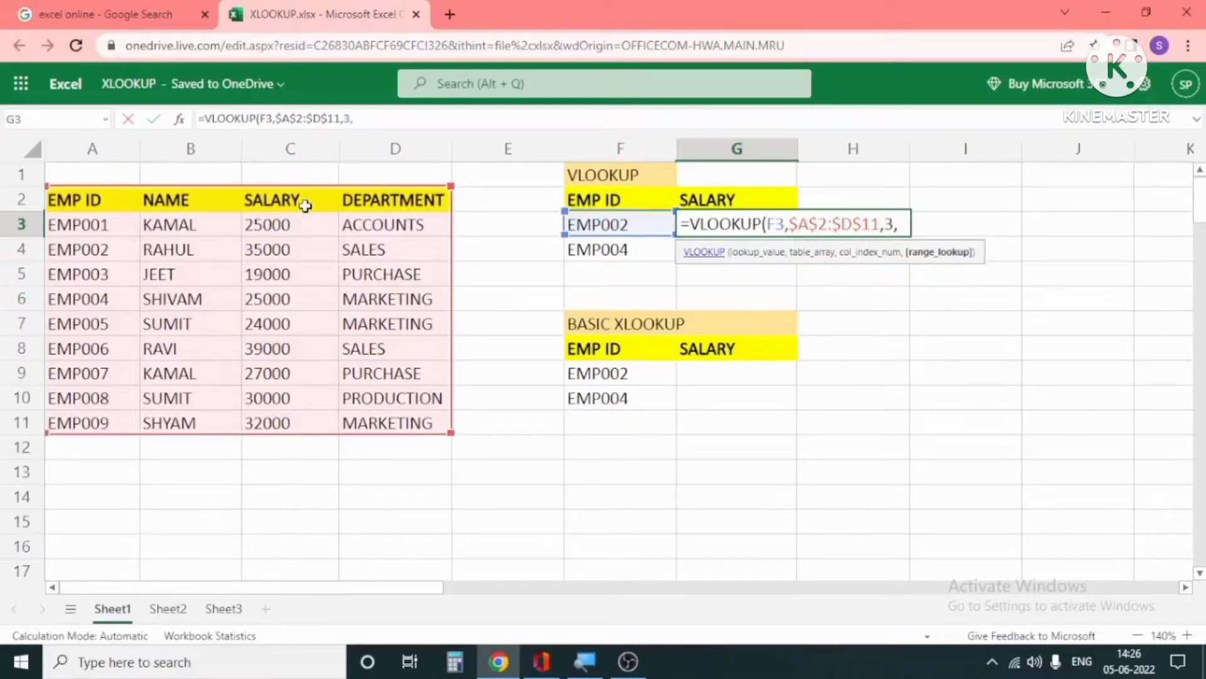
text(0))
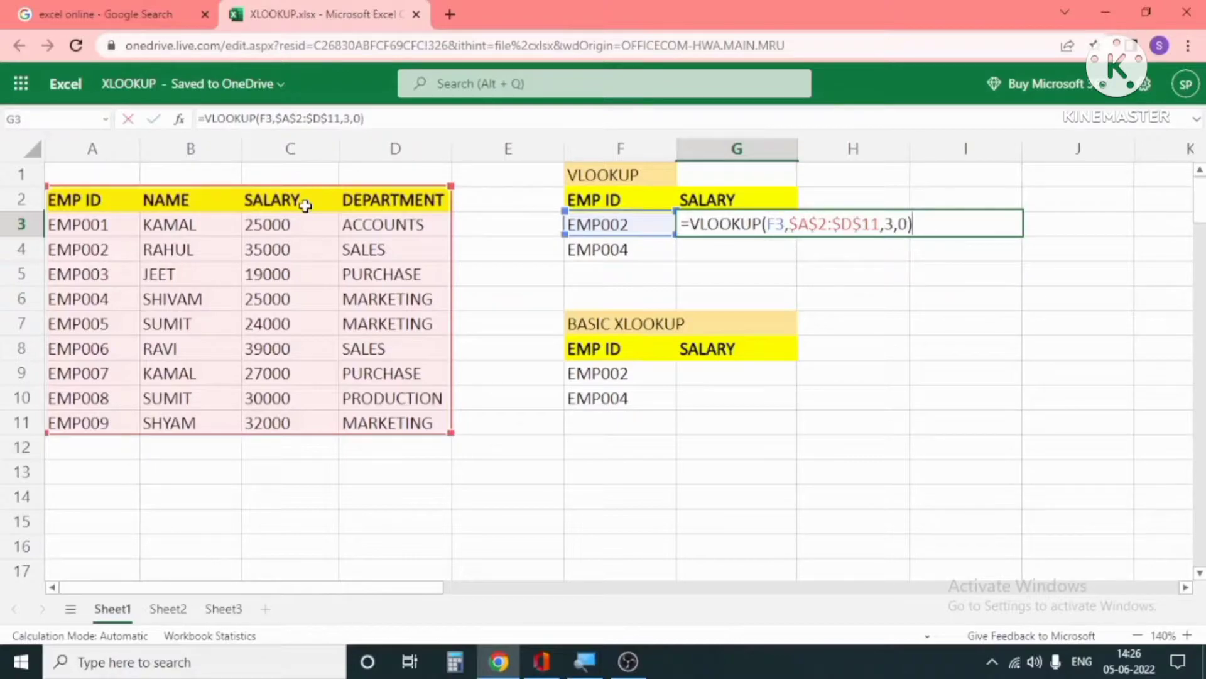
key(Return)
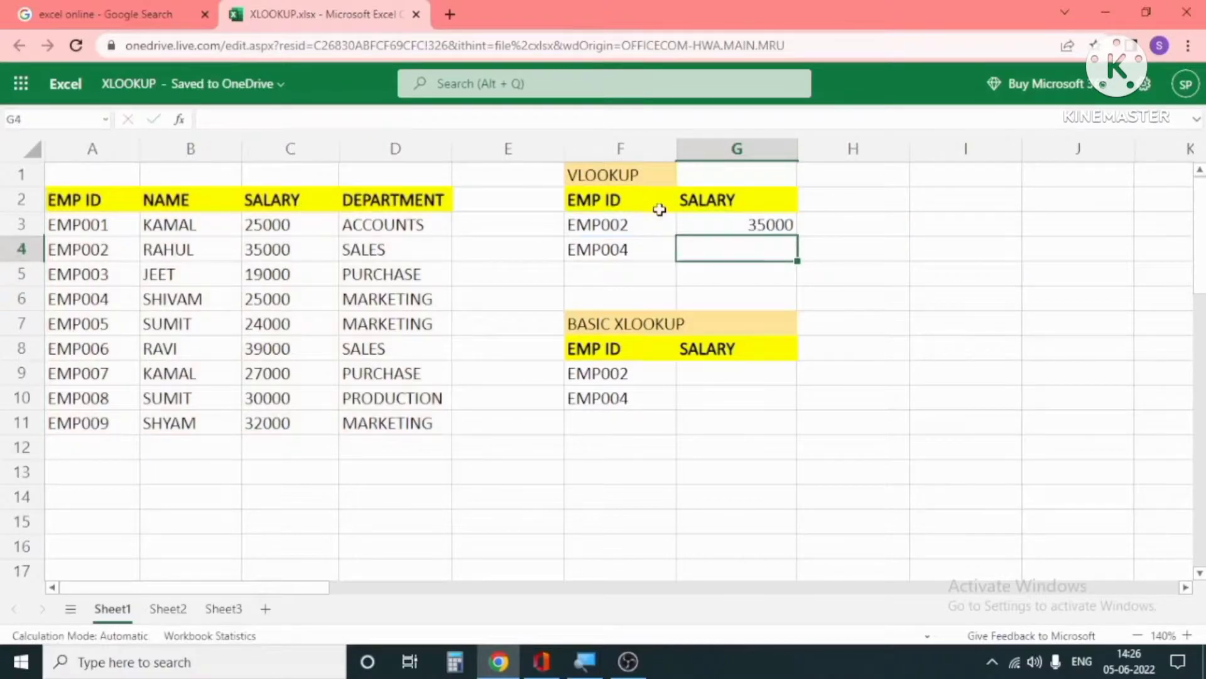
Copy the VLOOKUP formula from G3 into G4 for EMP004
click(784, 224)
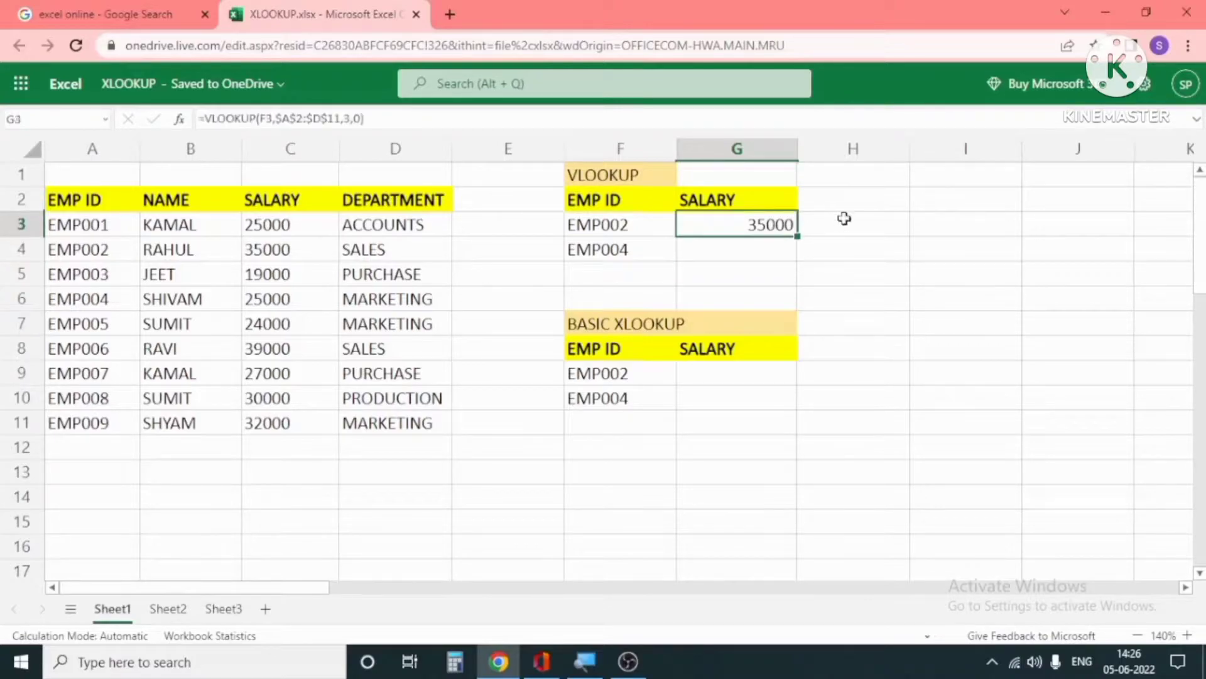
key(ctrl+c)
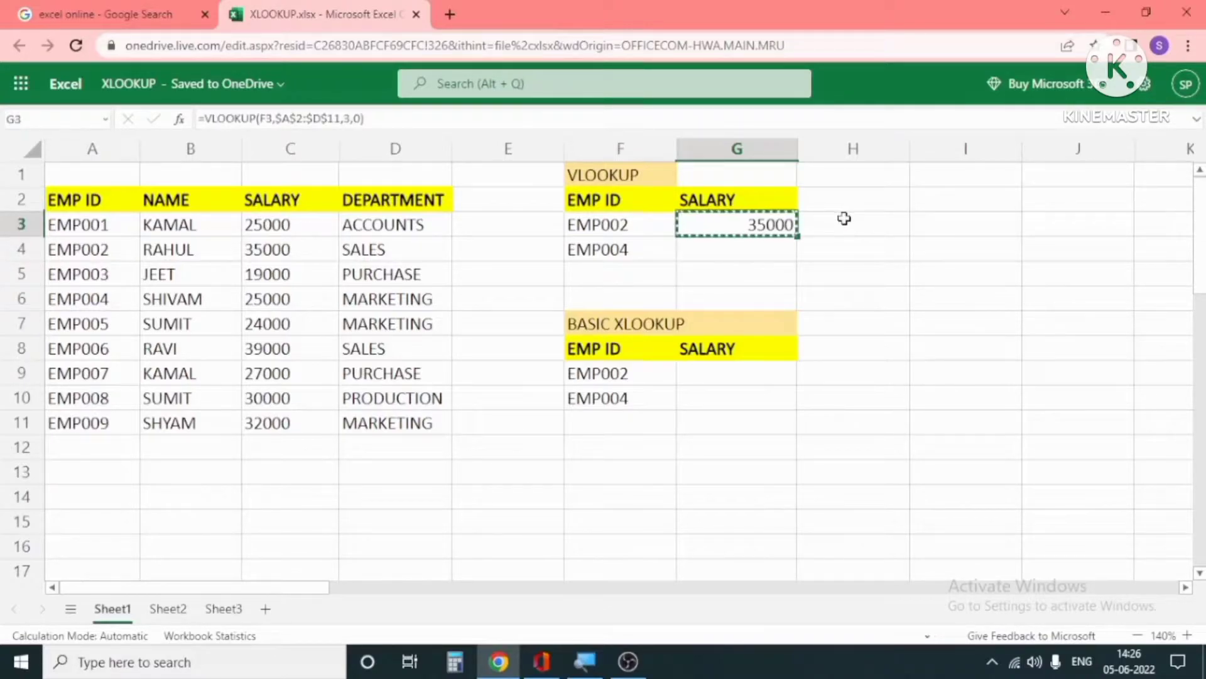
key(Down)
key(ctrl+v)
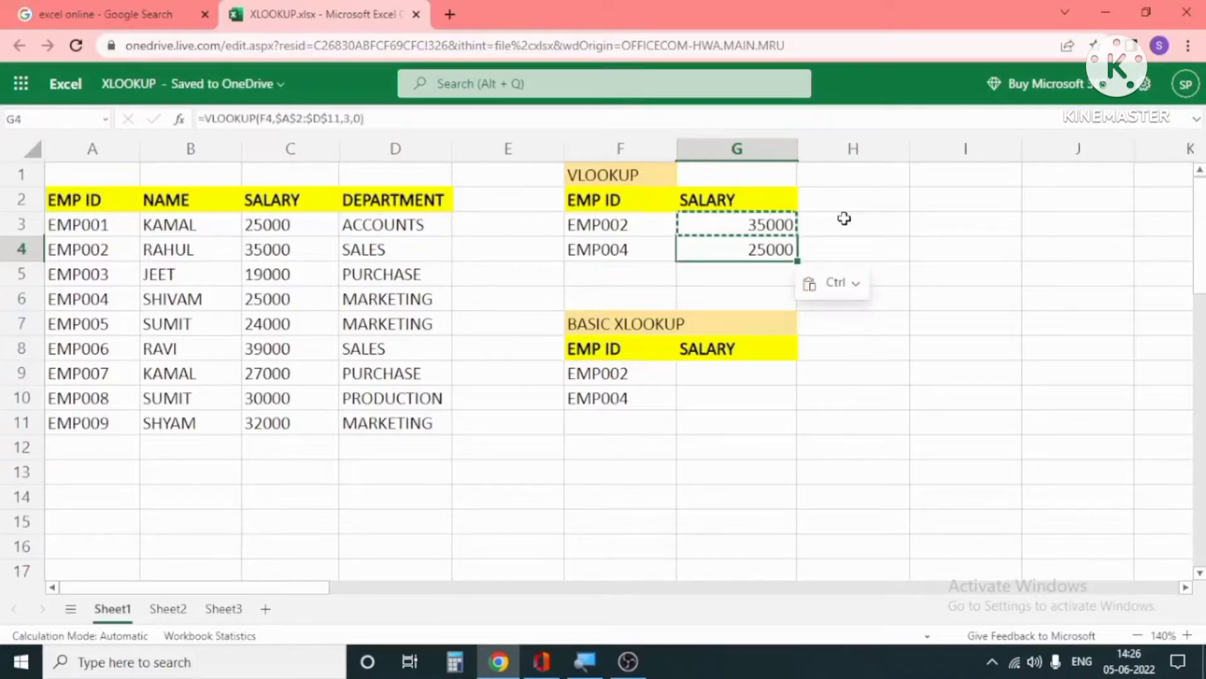
key(Escape)
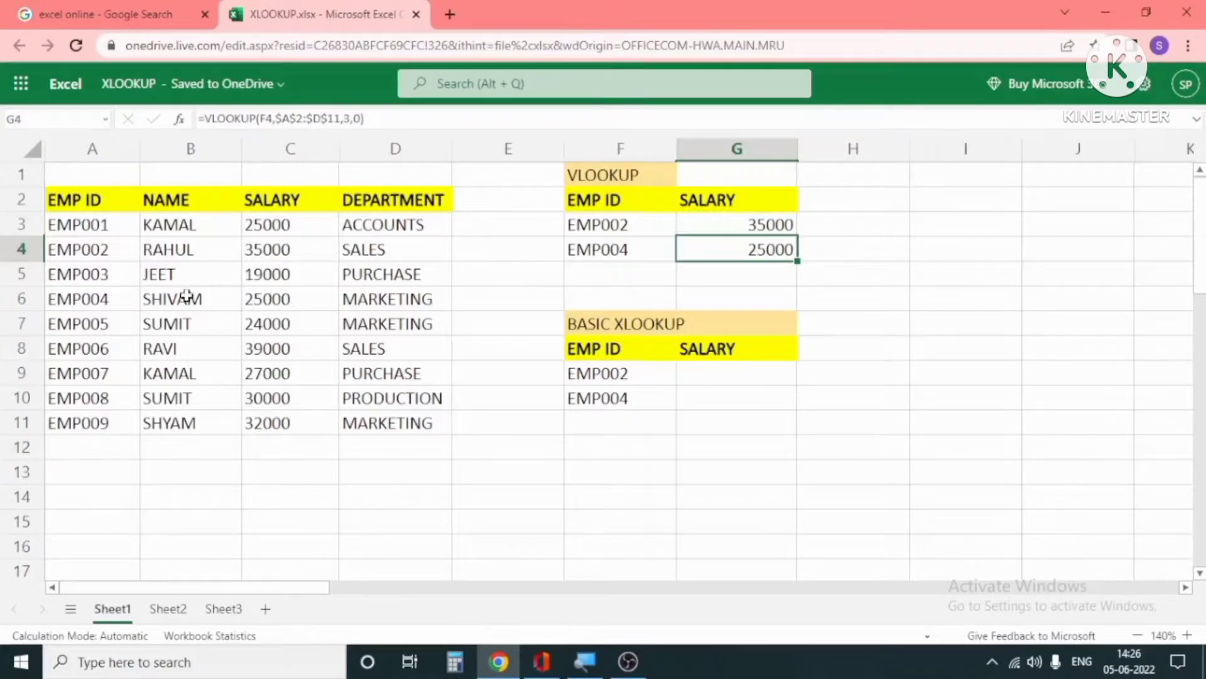
Check the looked-up salaries against the EMP004 and EMP002 rows of the employee table
click(271, 292)
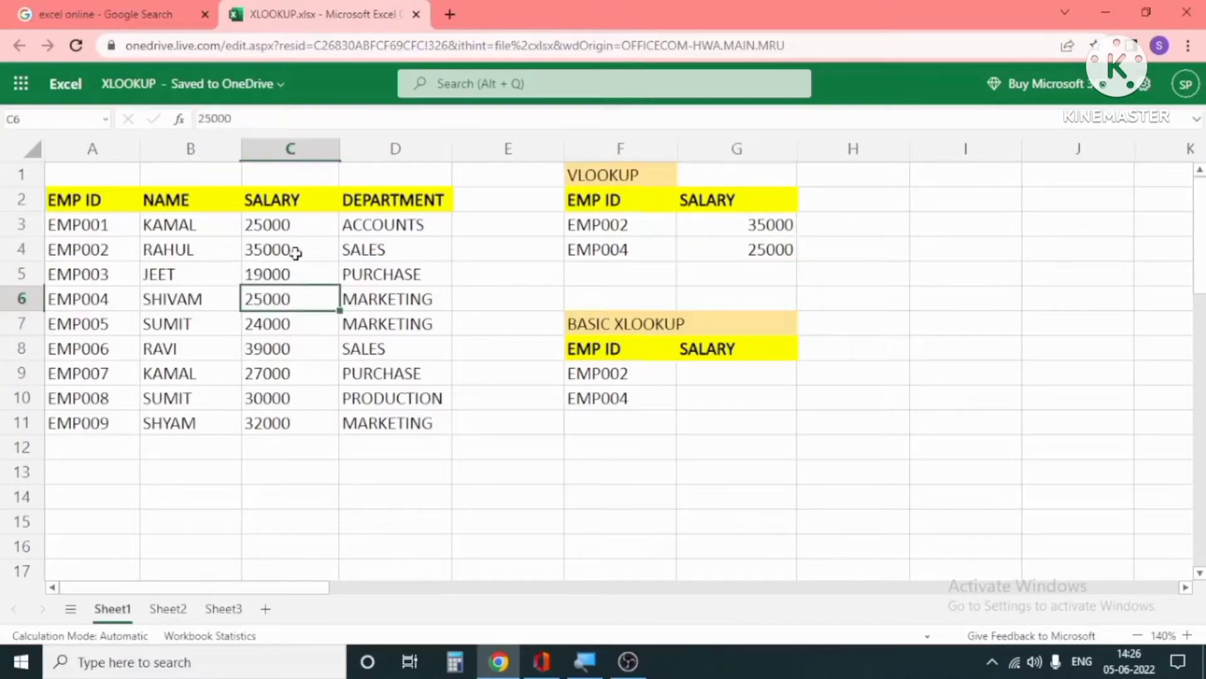
click(102, 251)
click(277, 250)
click(757, 219)
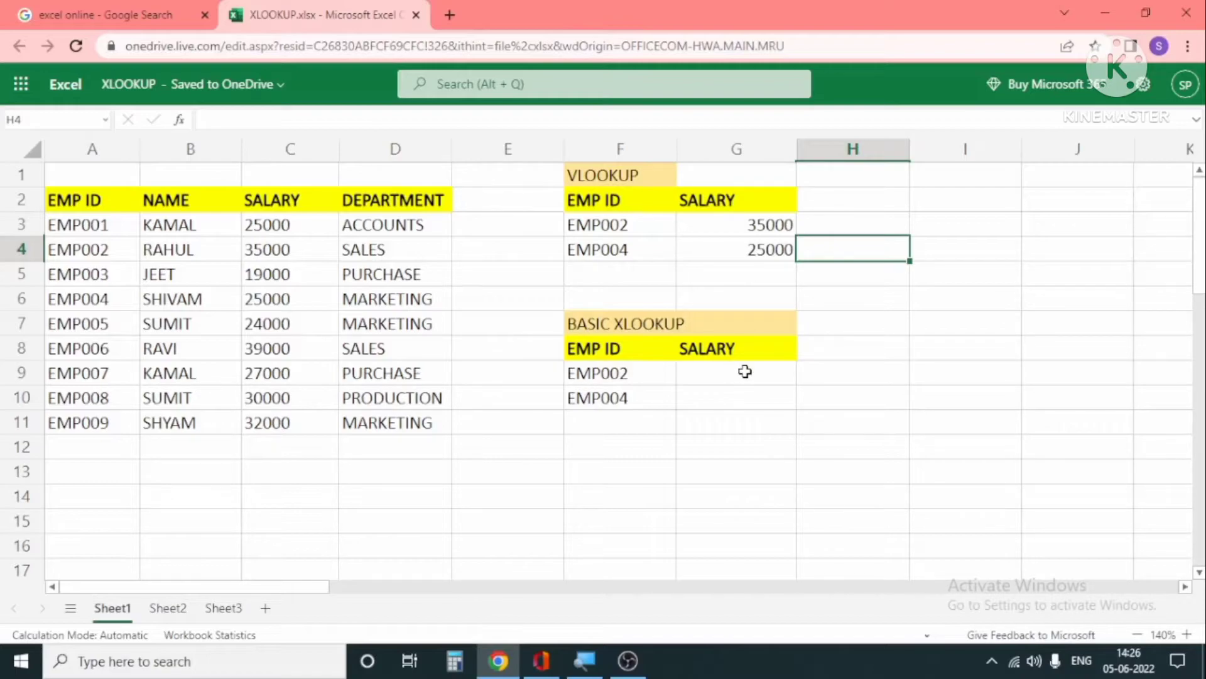
Enter =XLOOKUP(F9,A2:A11,C2:C11) in G9 to look up the salary for EMP002 in the Basic XLOOKUP block
click(748, 375)
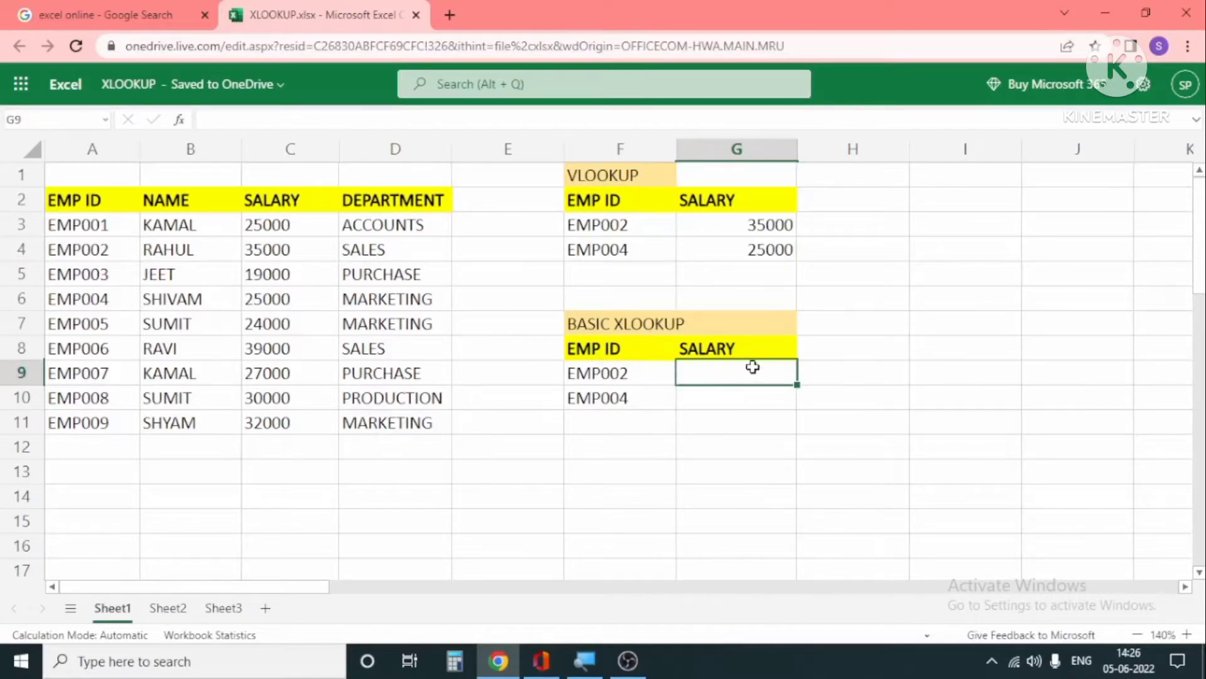
text(=X)
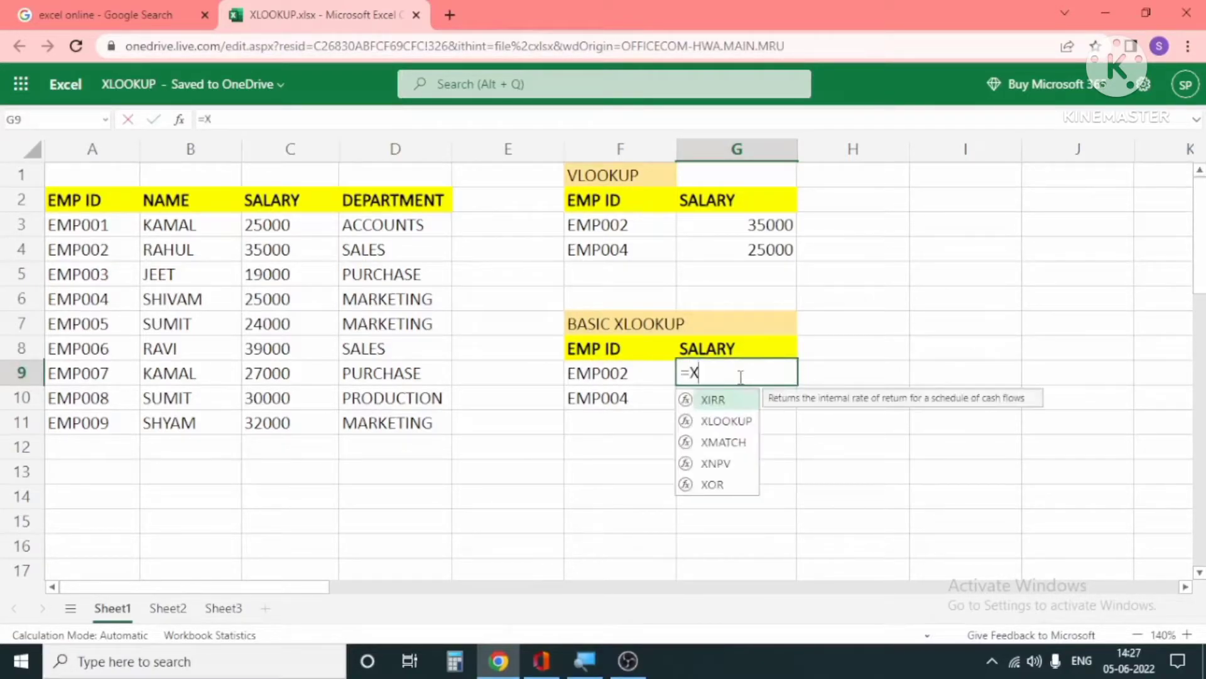
text(LOO)
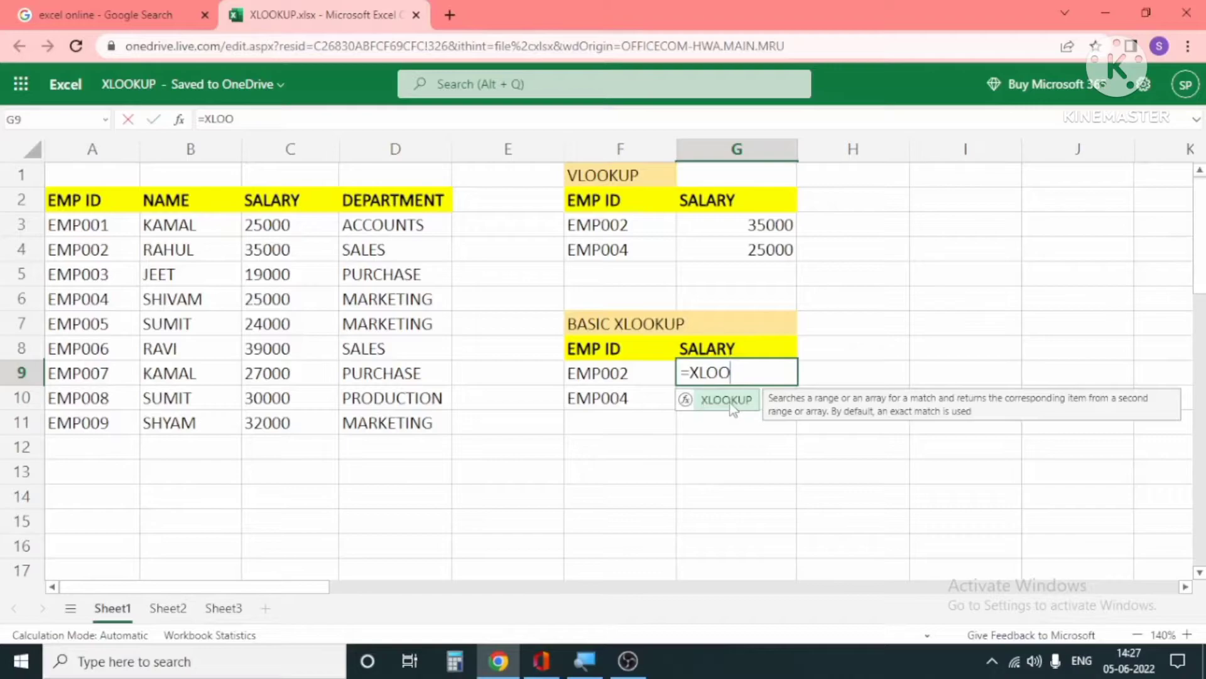
double_click(731, 404)
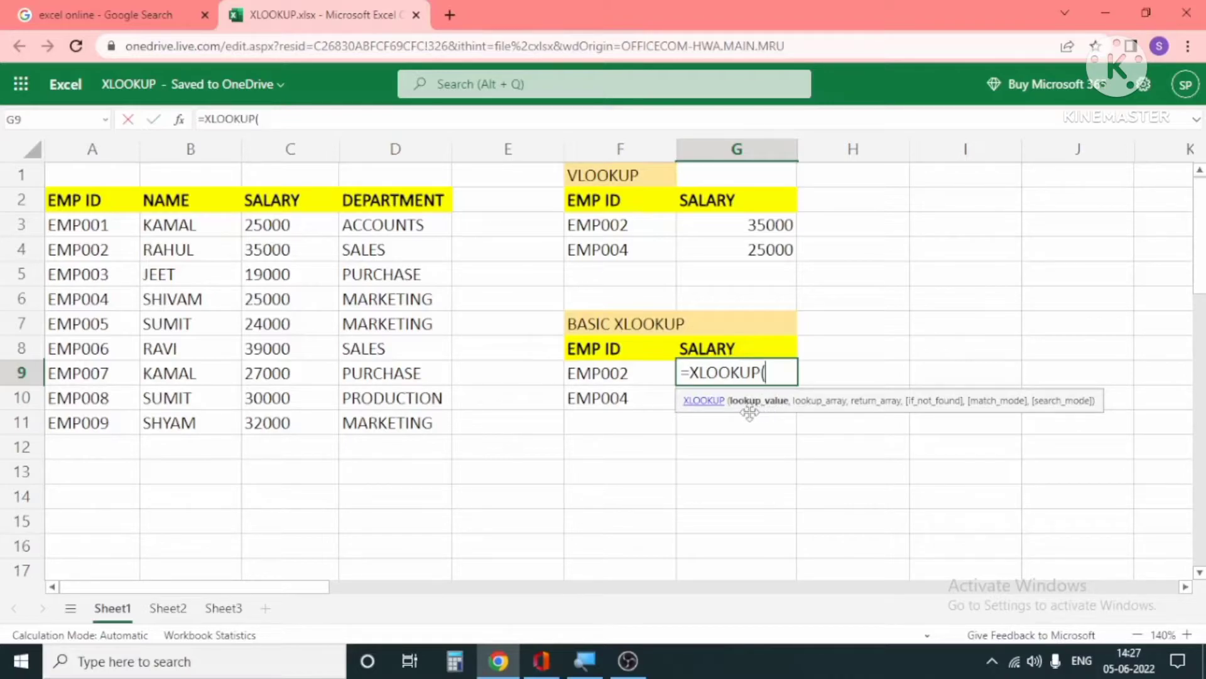
click(615, 374)
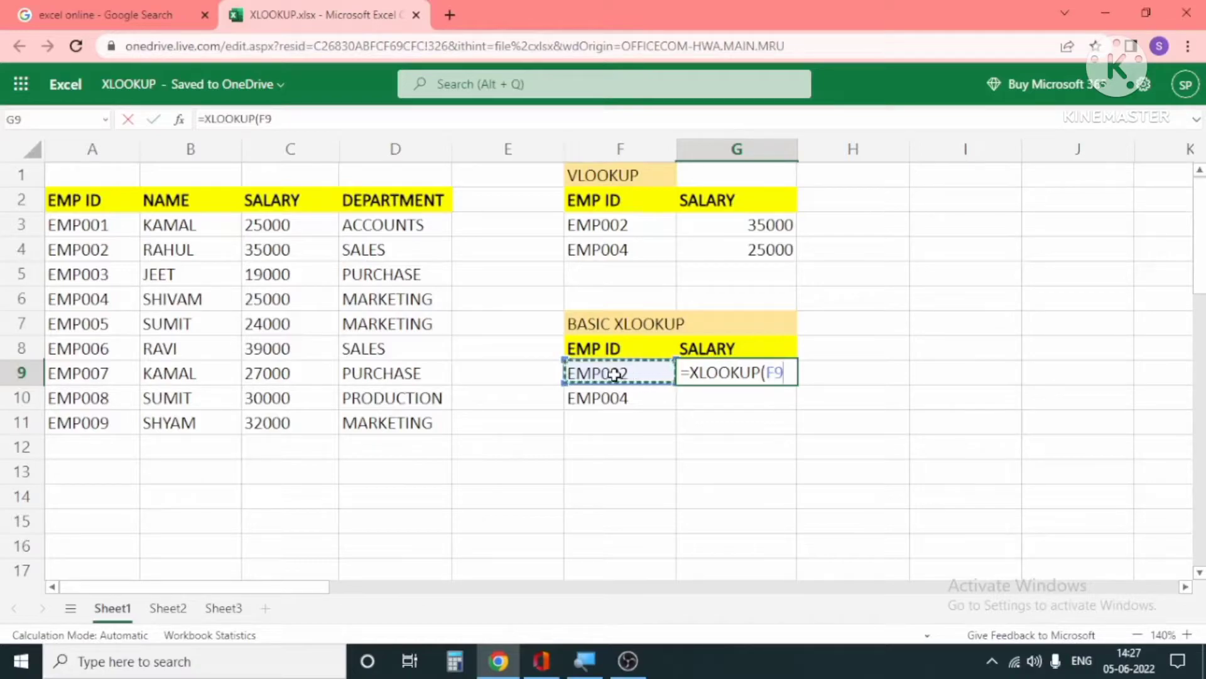
text(,)
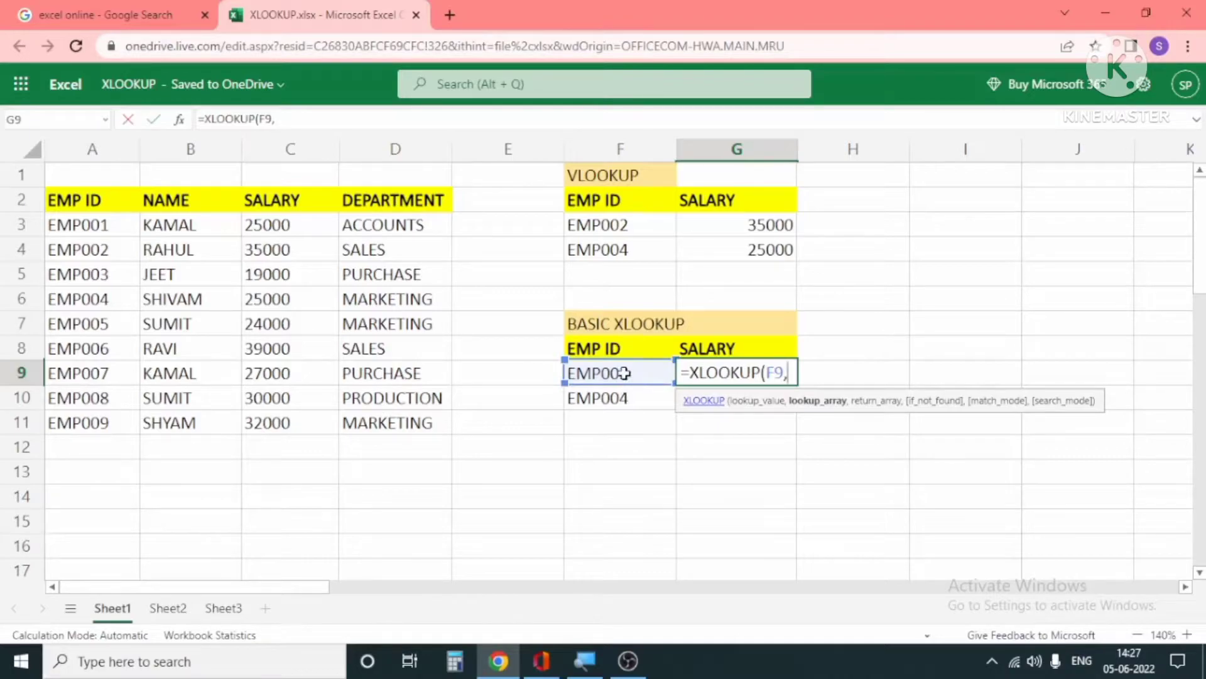
drag(113, 200, 104, 421)
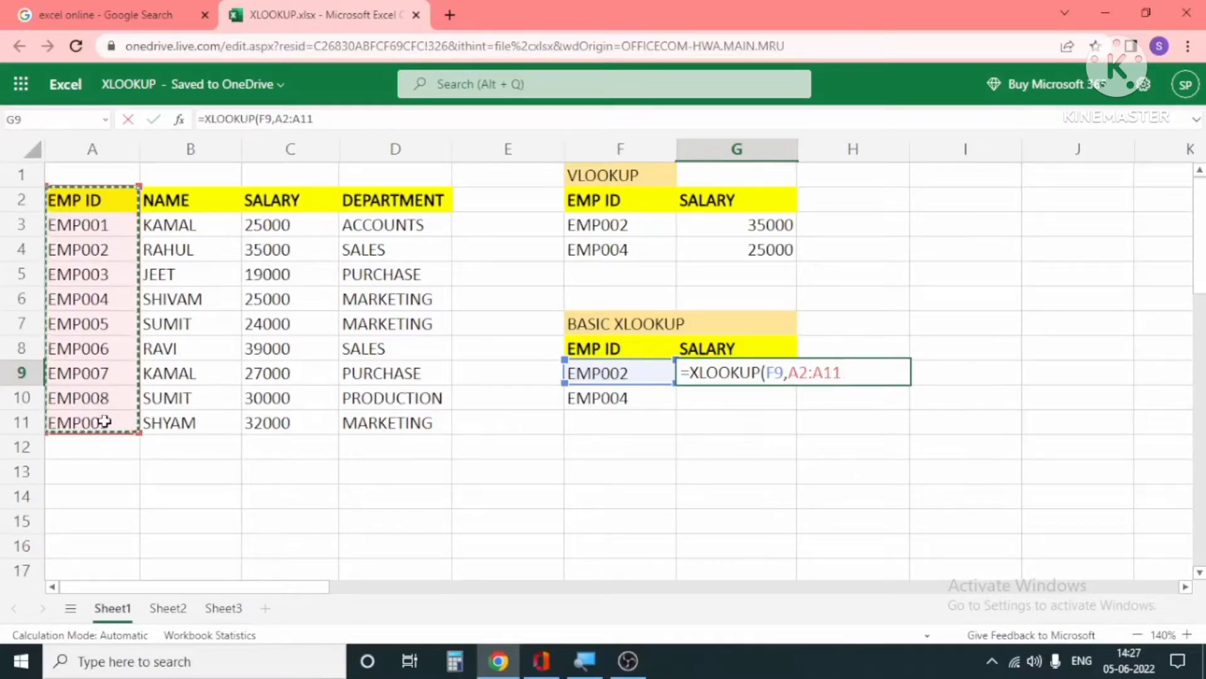
text(,)
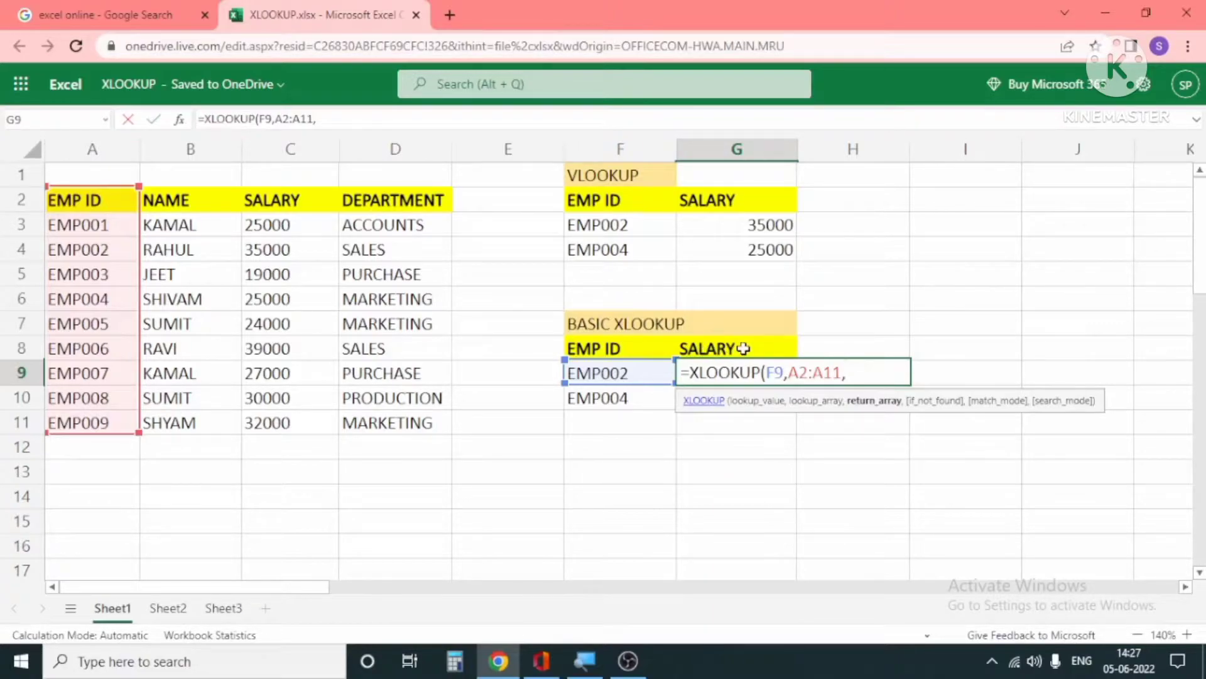
drag(336, 195, 326, 421)
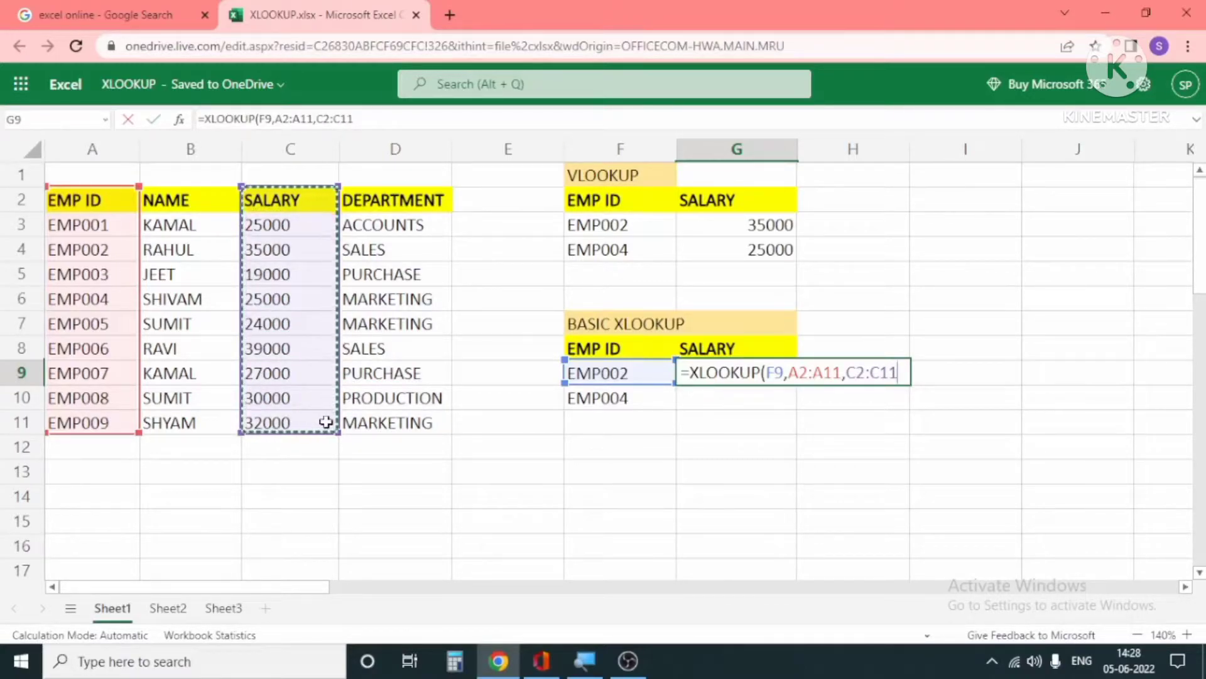
text())
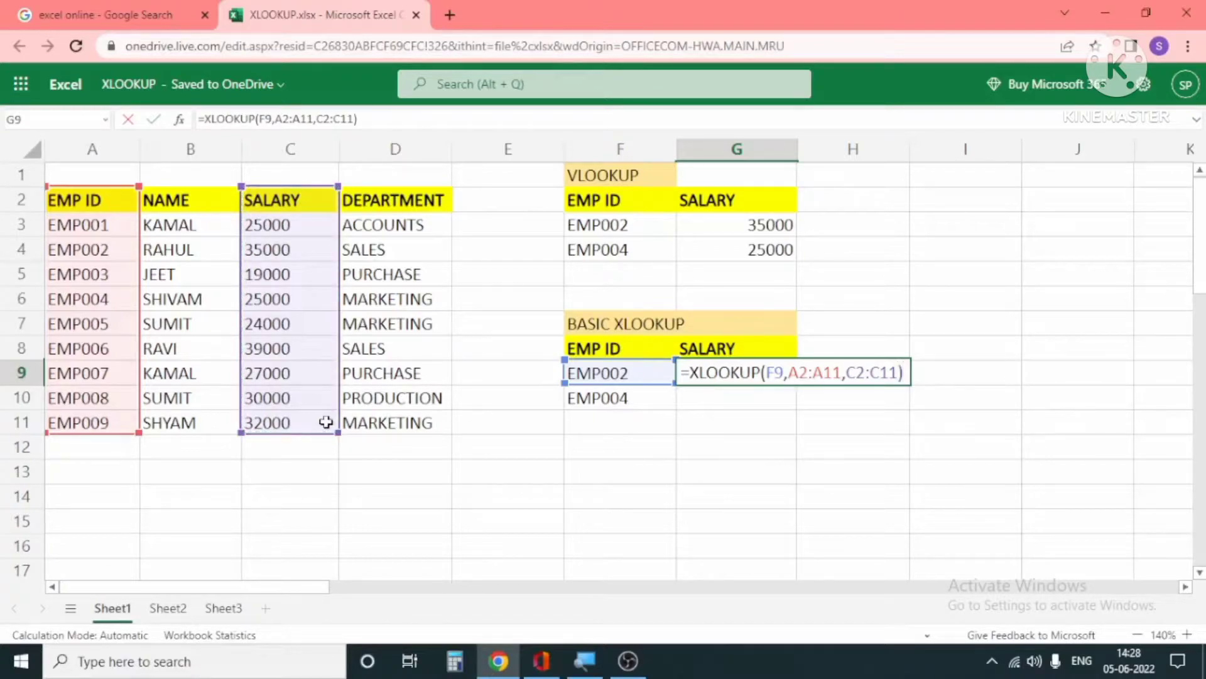
key(Return)
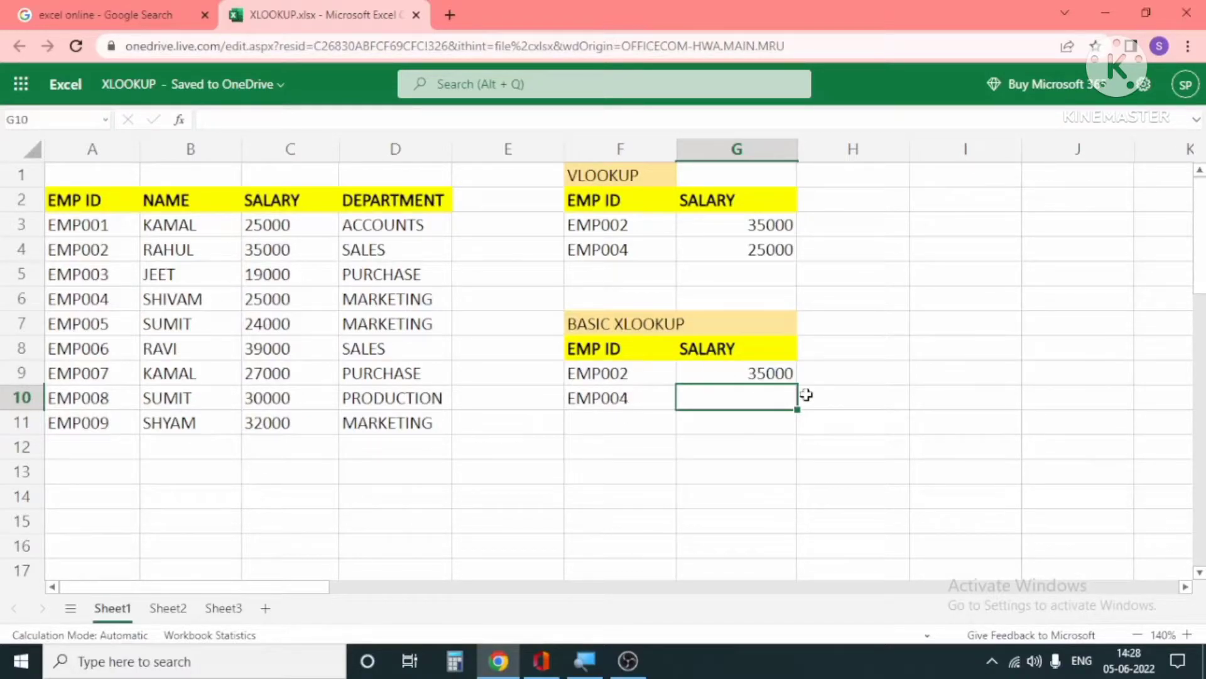
Enter =XLOOKUP(F10,A2:A11,C2:C11) in G10 to look up the salary for EMP004
text(=)
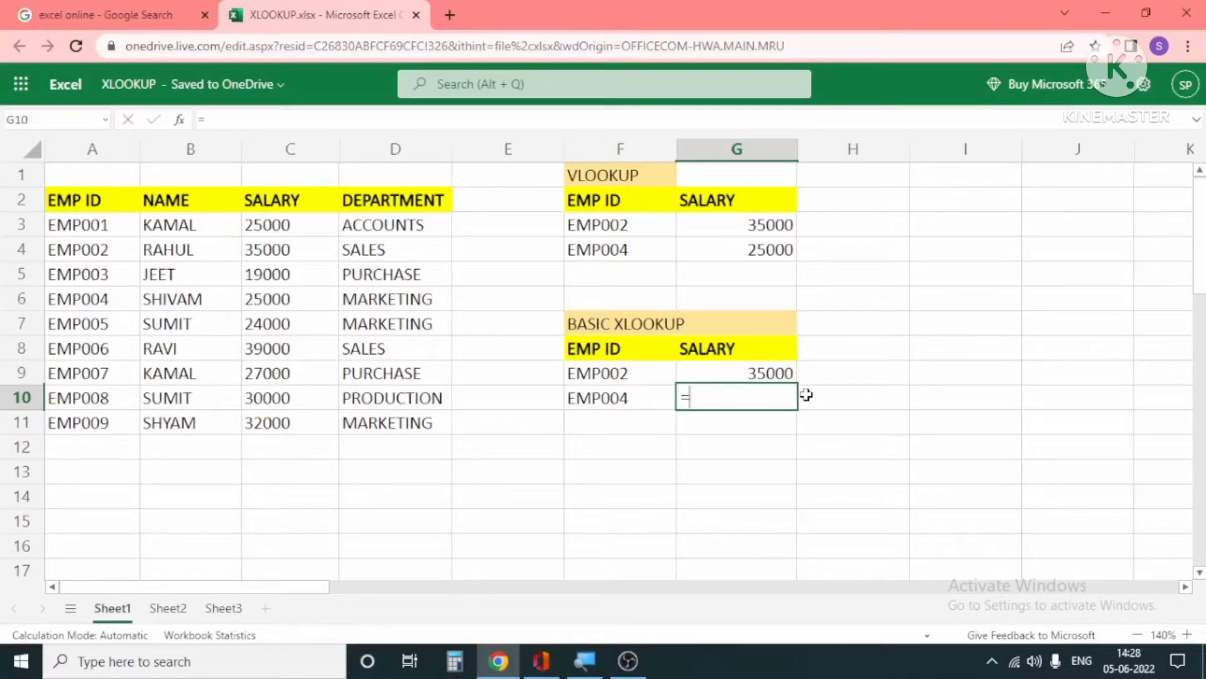
text(XL)
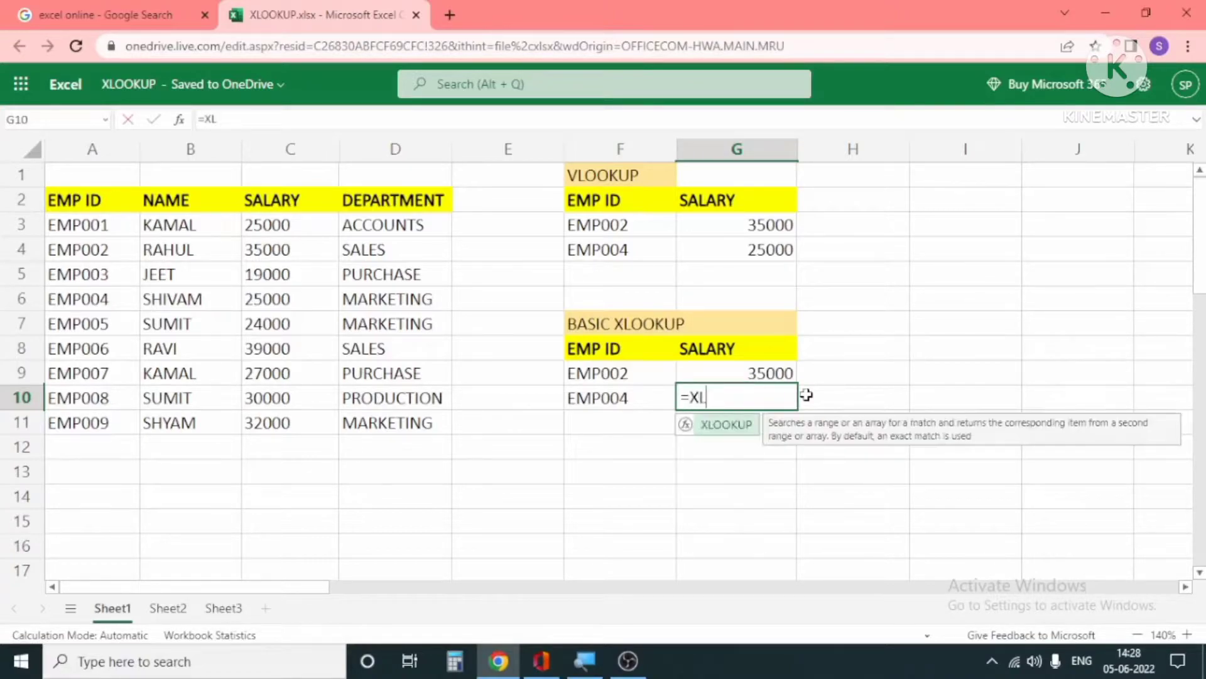
double_click(726, 424)
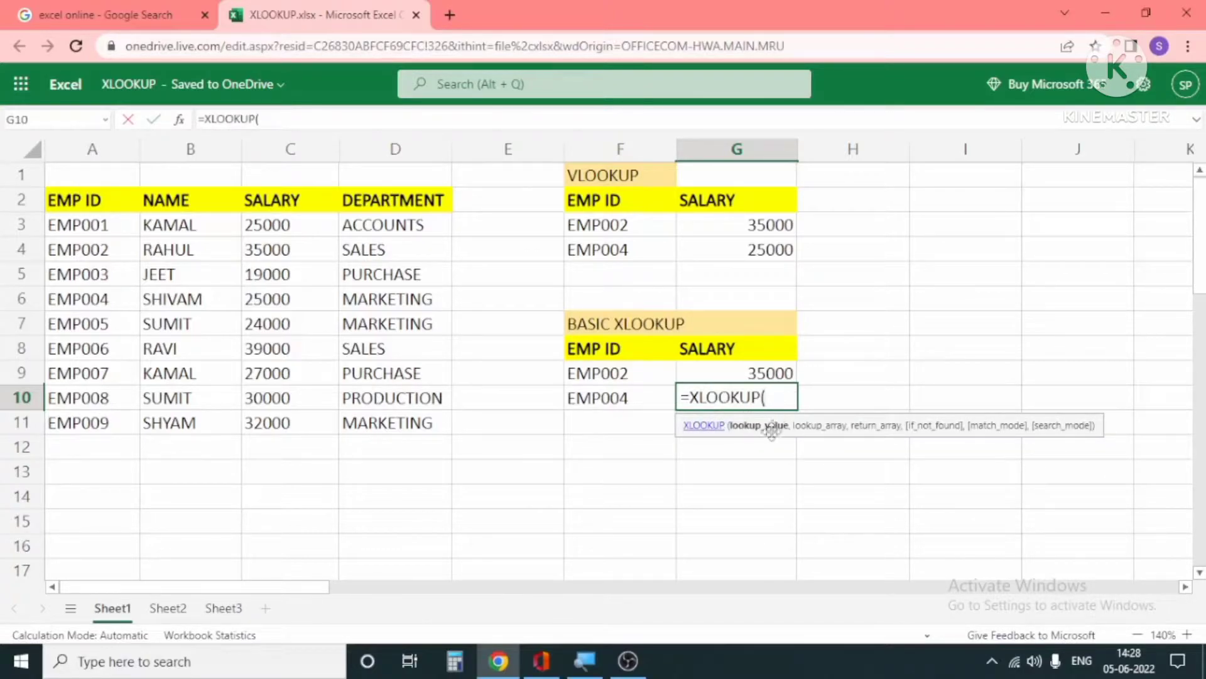
click(657, 409)
text(,)
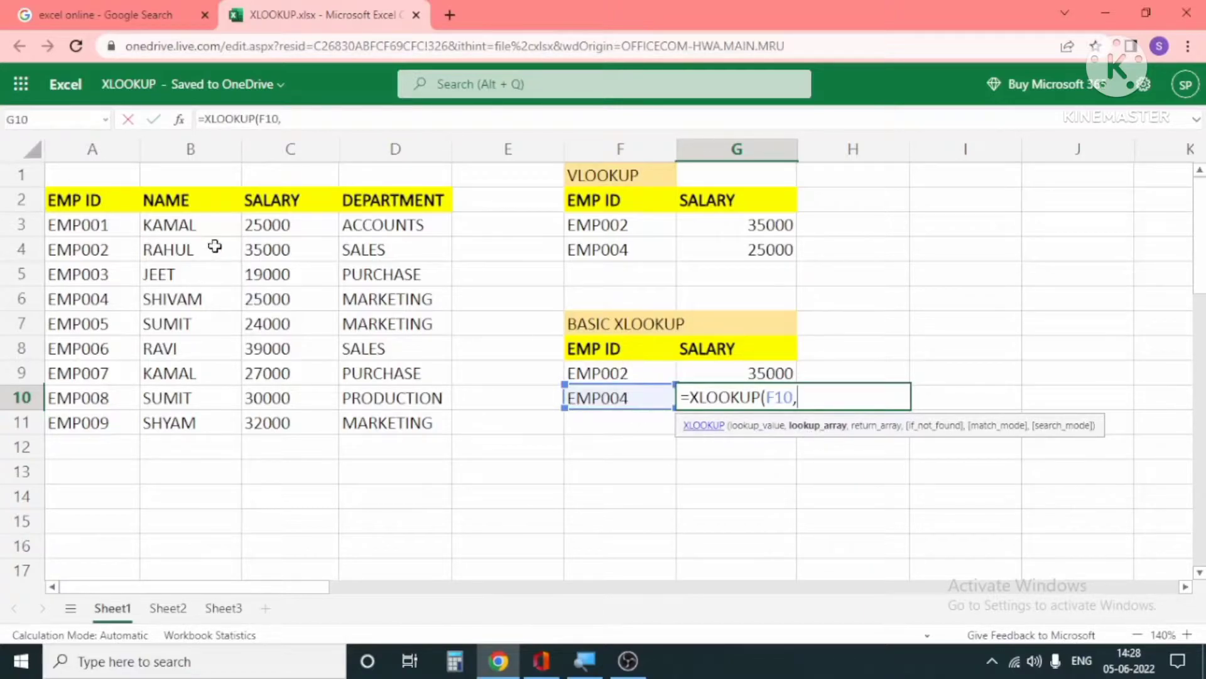
drag(108, 200, 103, 423)
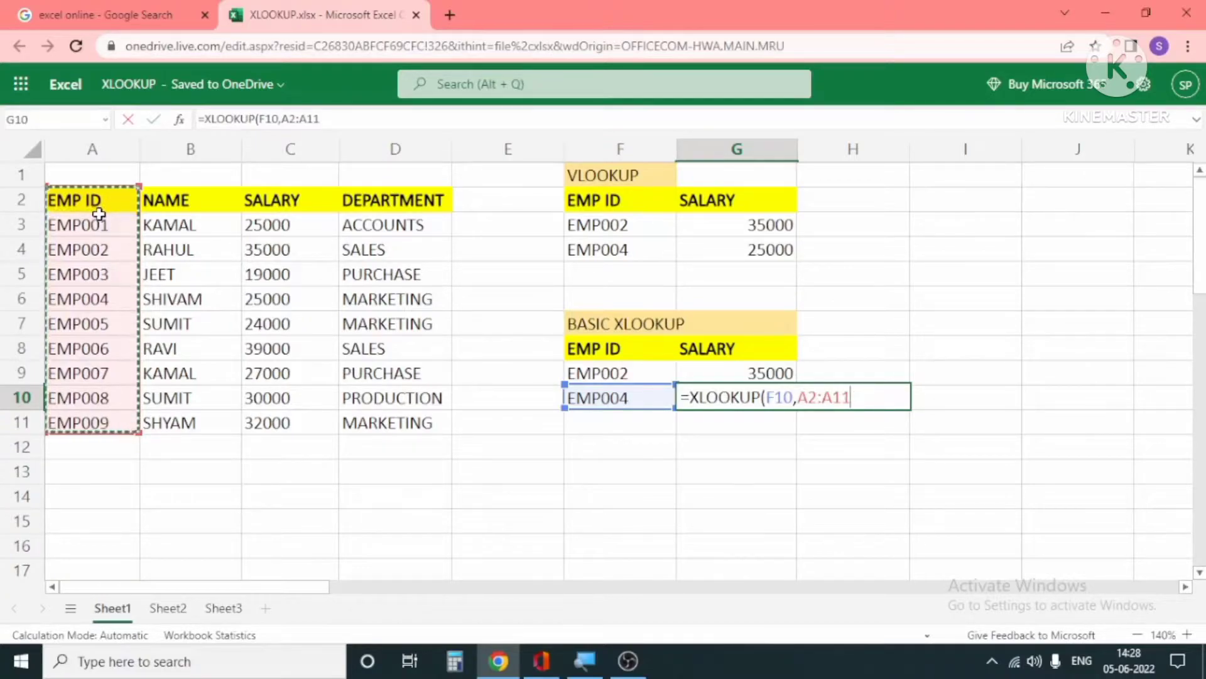
text(,)
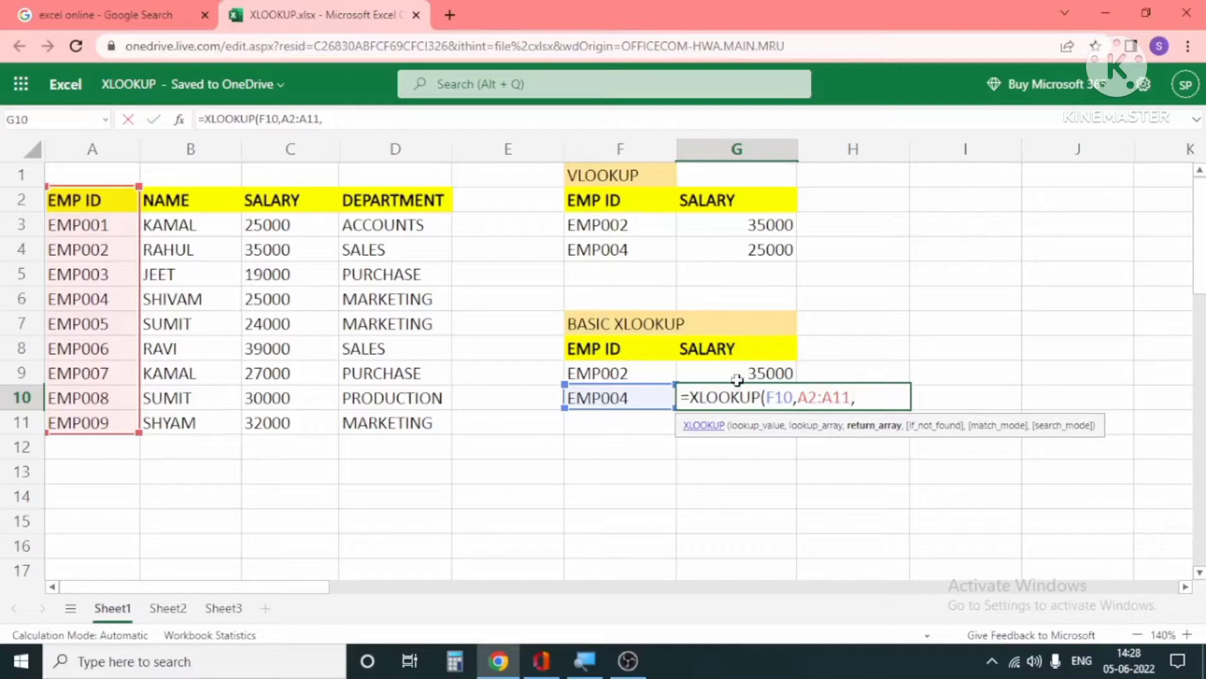
drag(273, 204, 314, 417)
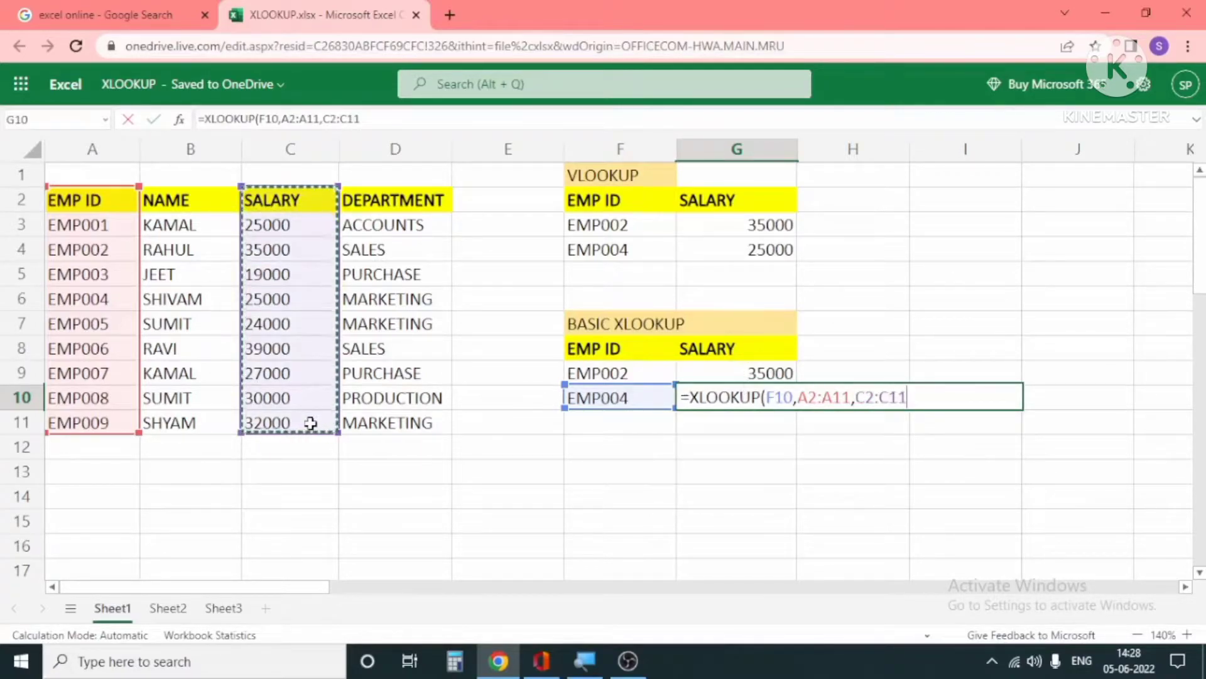
text())
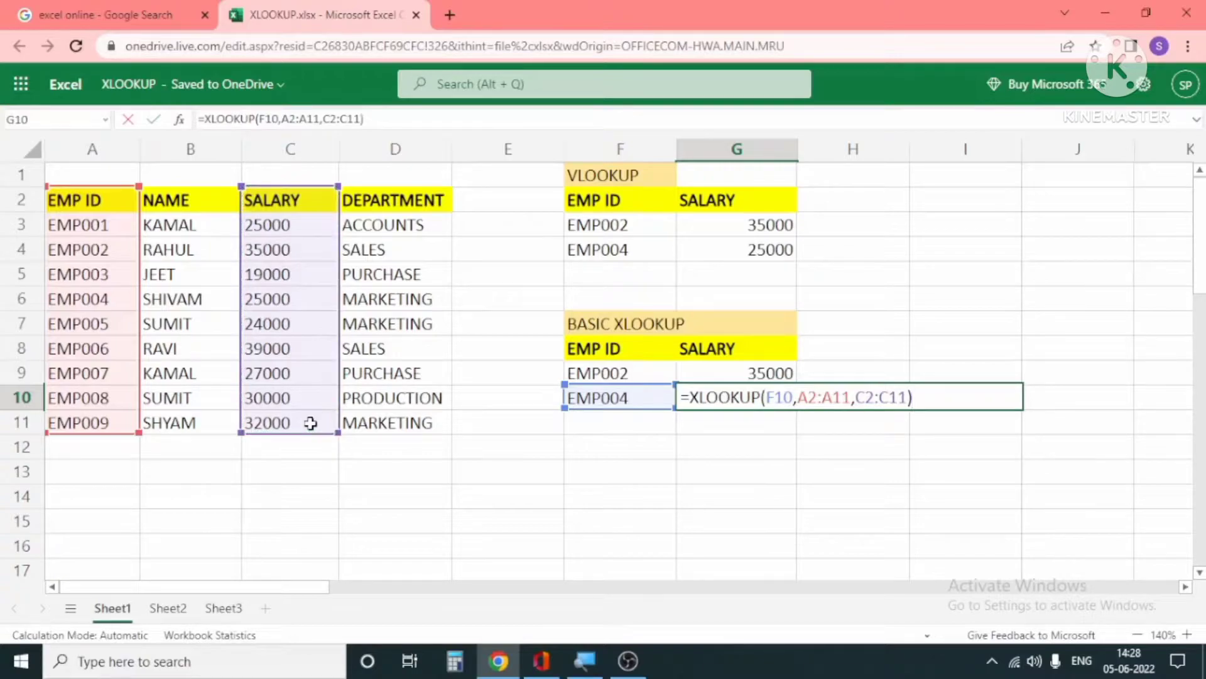
key(Return)
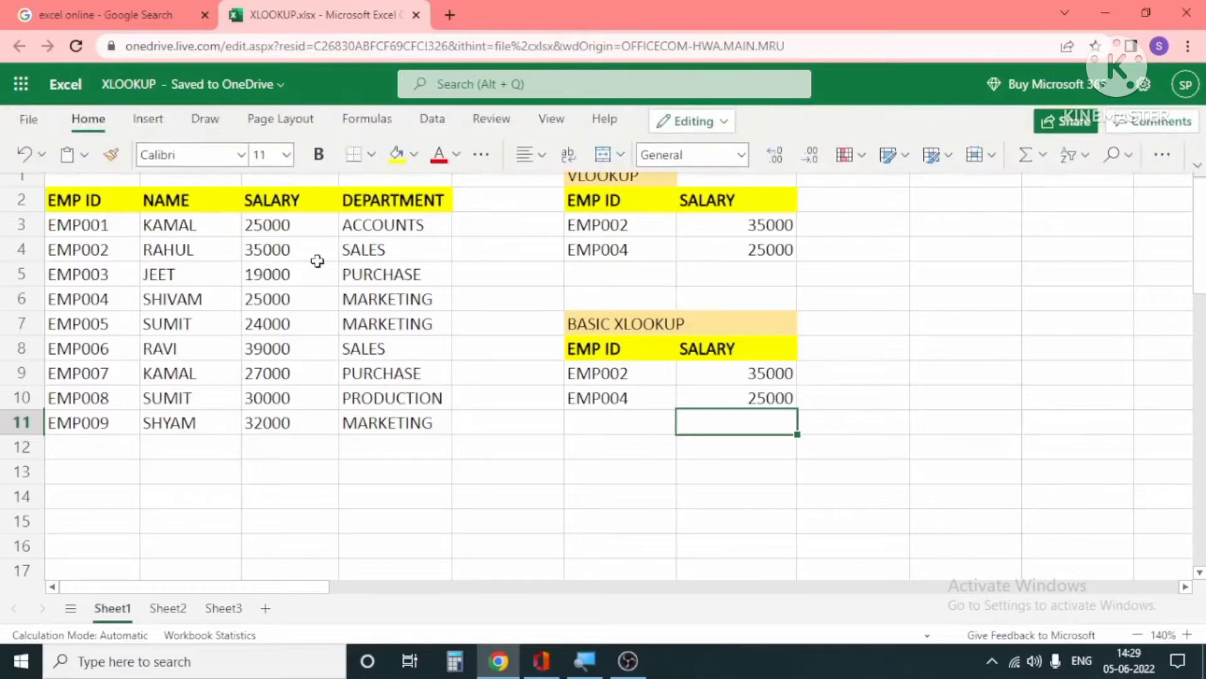
Insert a blank column before the SALARY column of the employee table and check the VLOOKUP salary cells
click(296, 150)
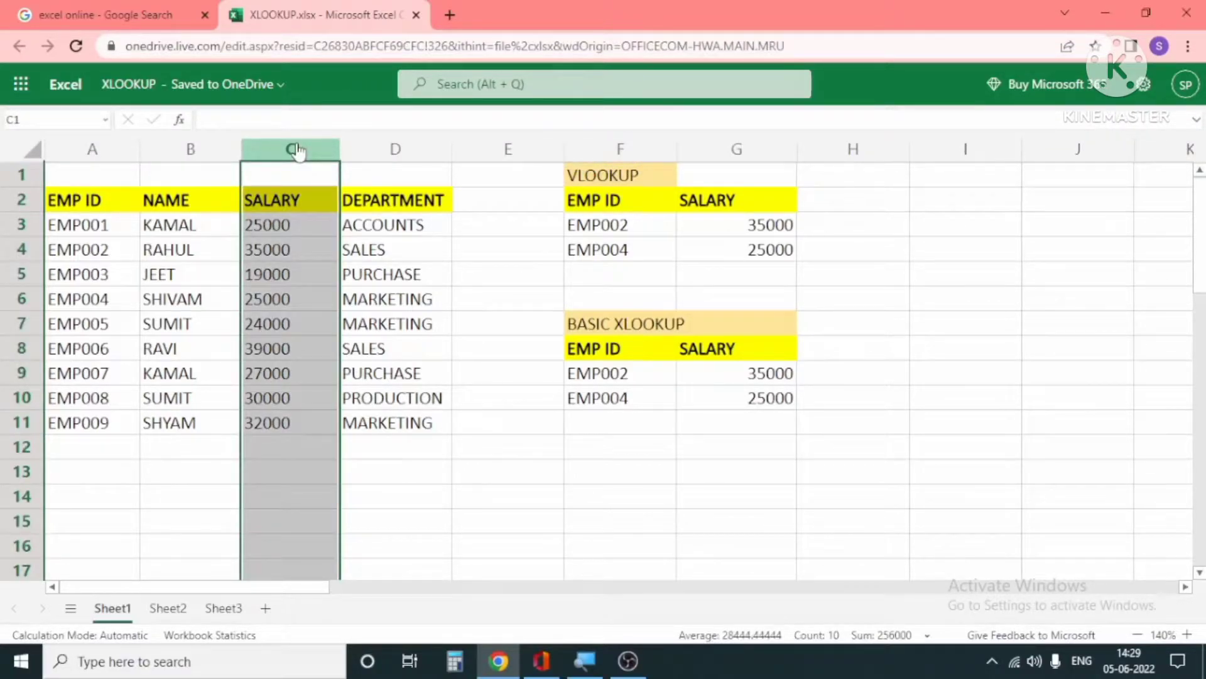
key(ctrl+shift+equal)
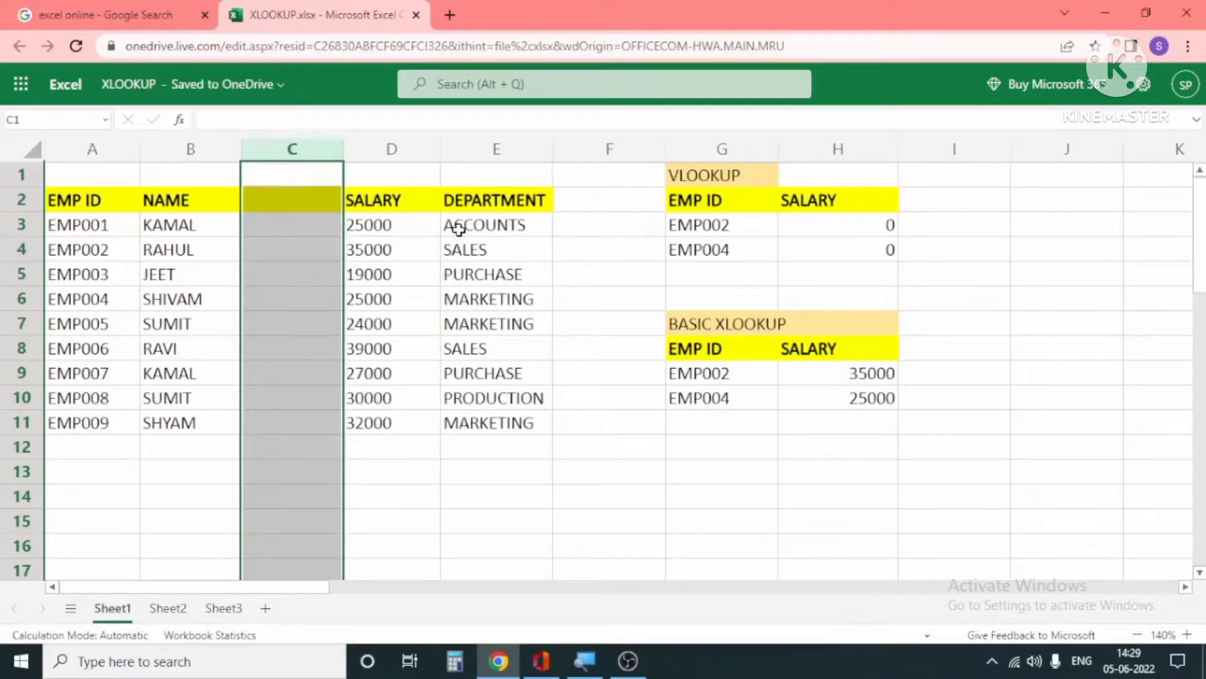
click(847, 228)
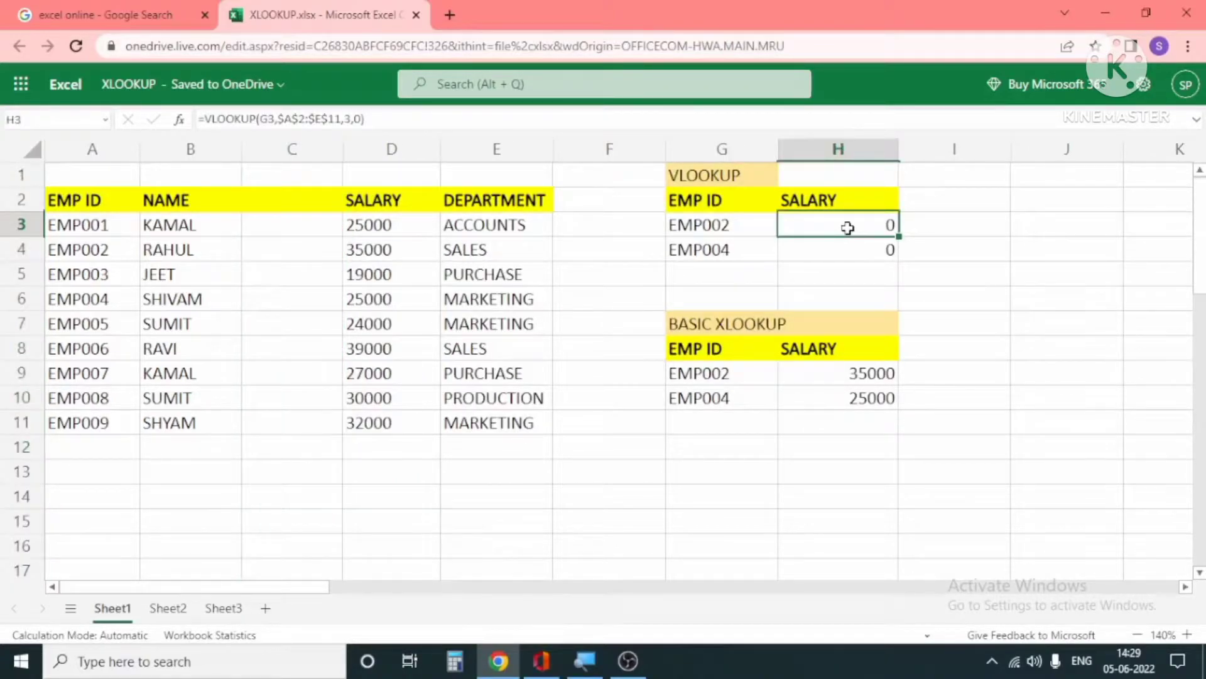
click(847, 266)
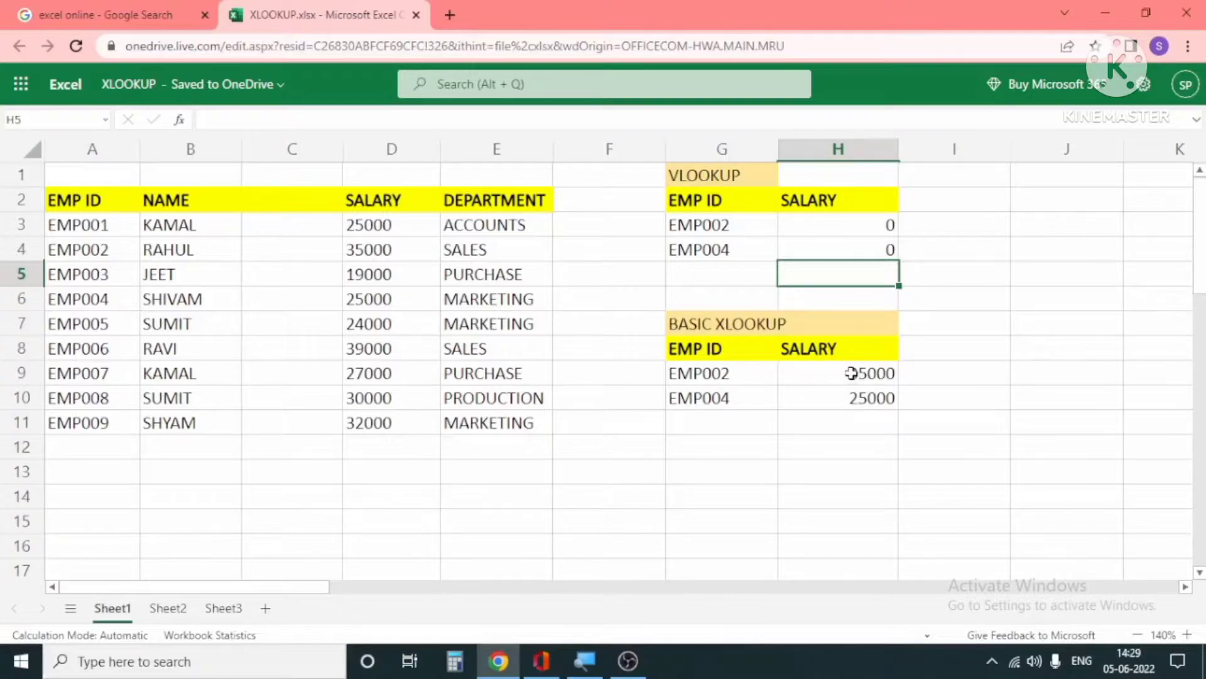
Examine the column index in the VLOOKUP formula in H3 and compare it with the XLOOKUP formulas in H9 and H10
click(846, 228)
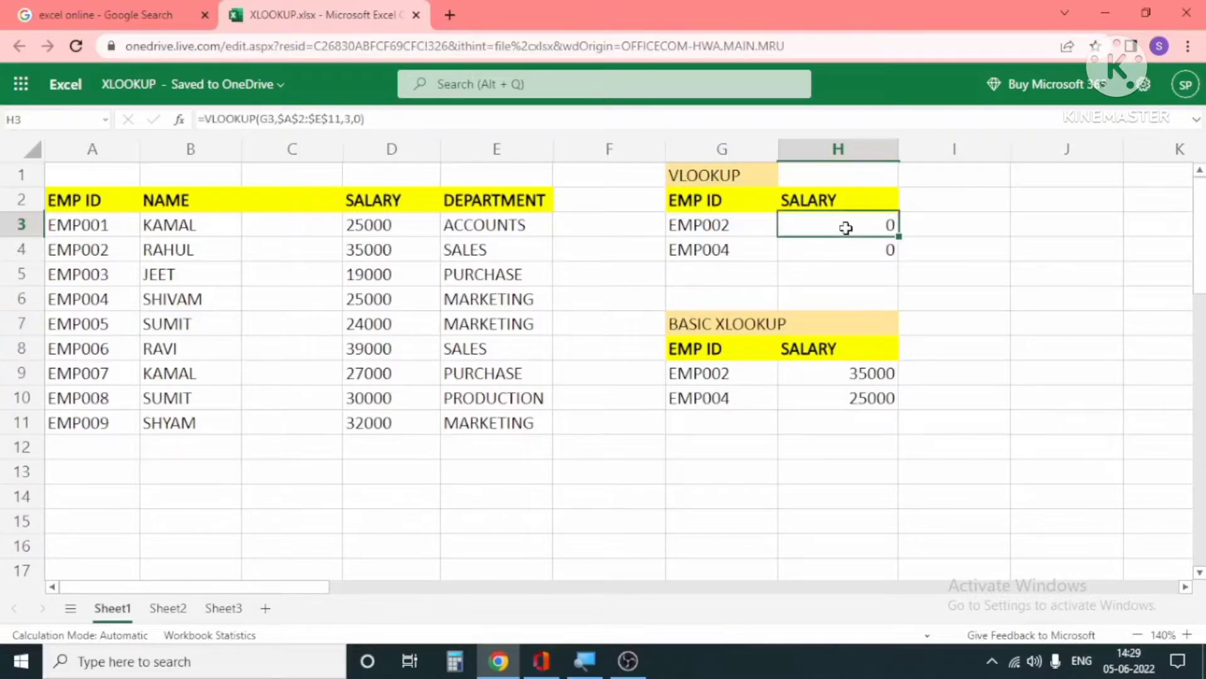
double_click(846, 227)
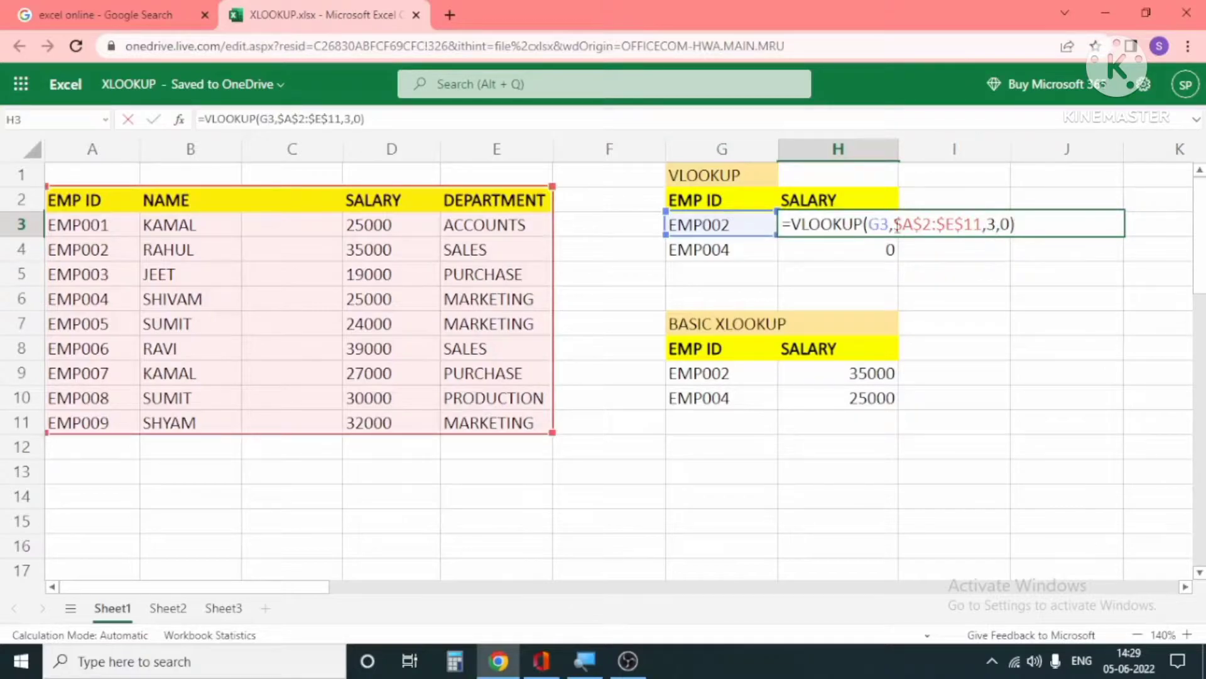
double_click(998, 224)
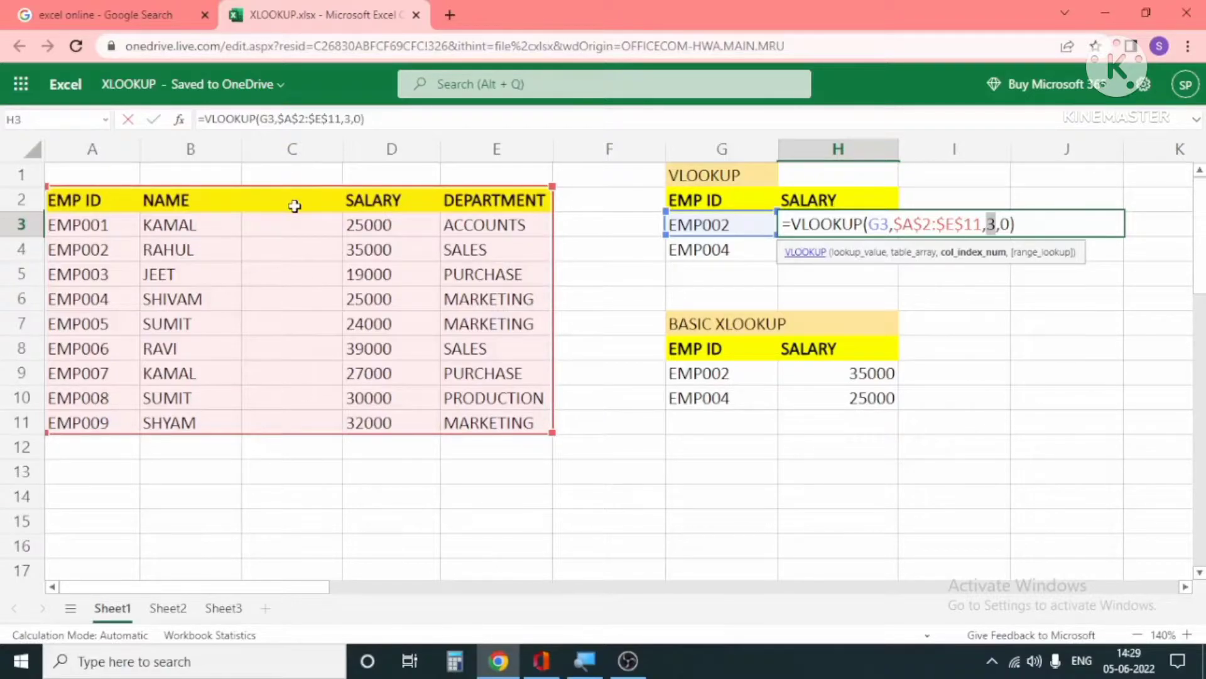
key(Return)
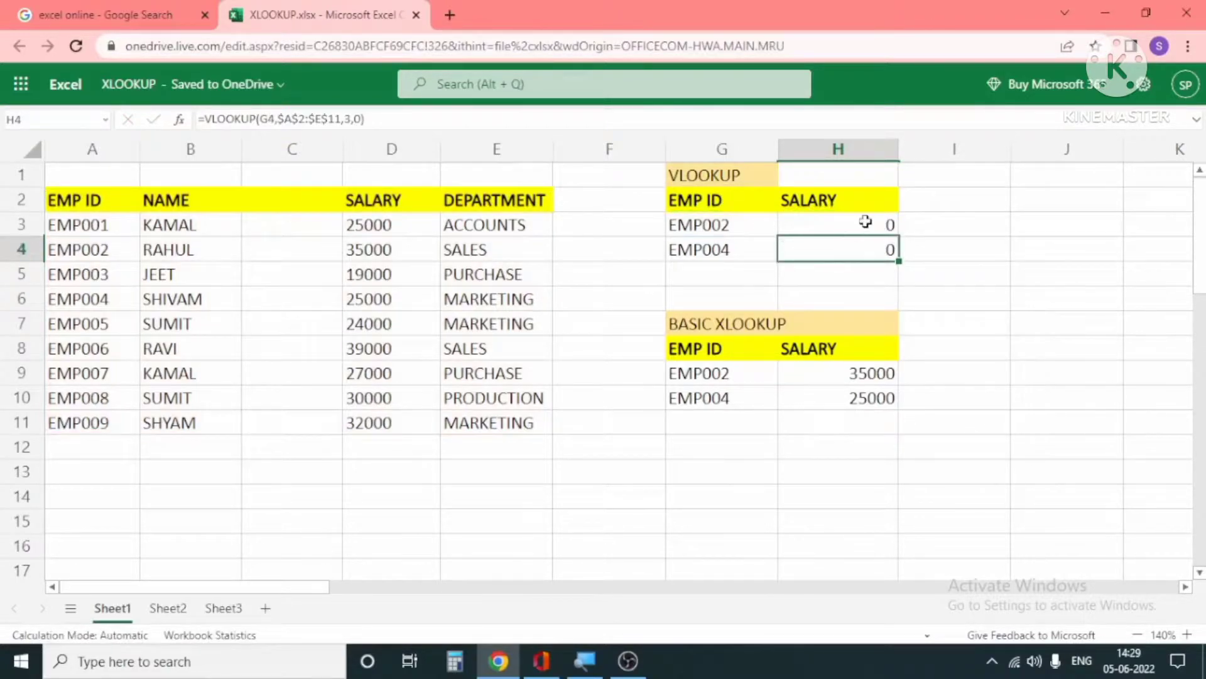
click(868, 393)
click(875, 370)
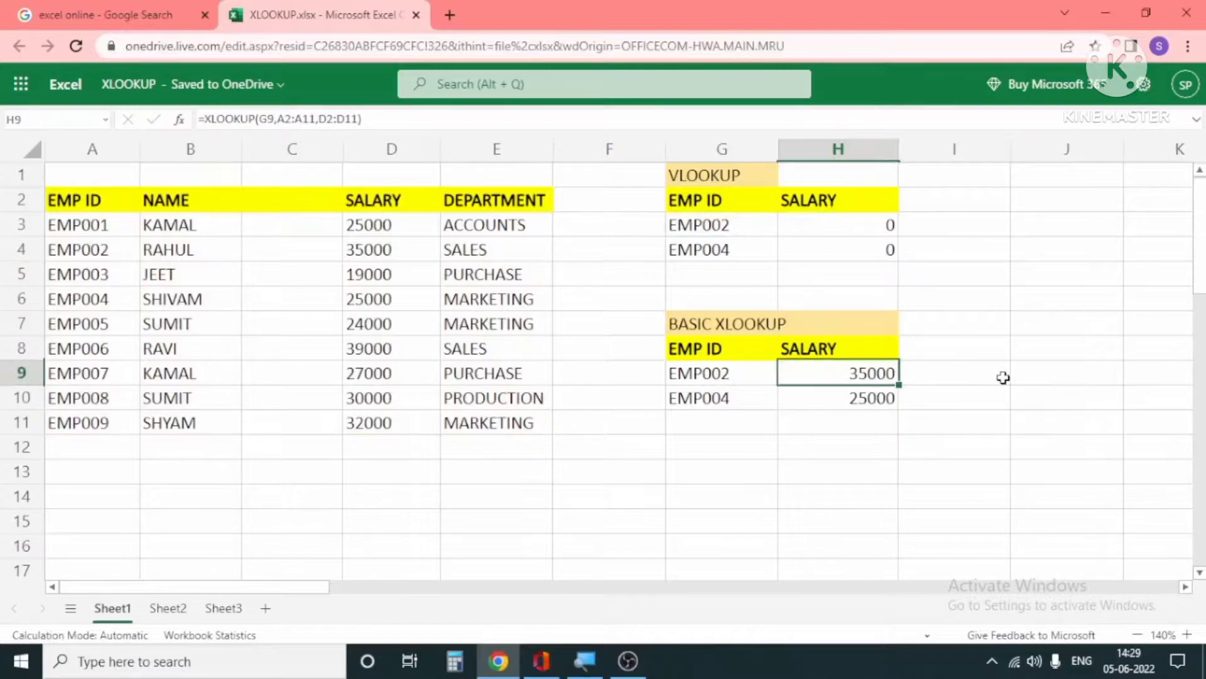
key(F2)
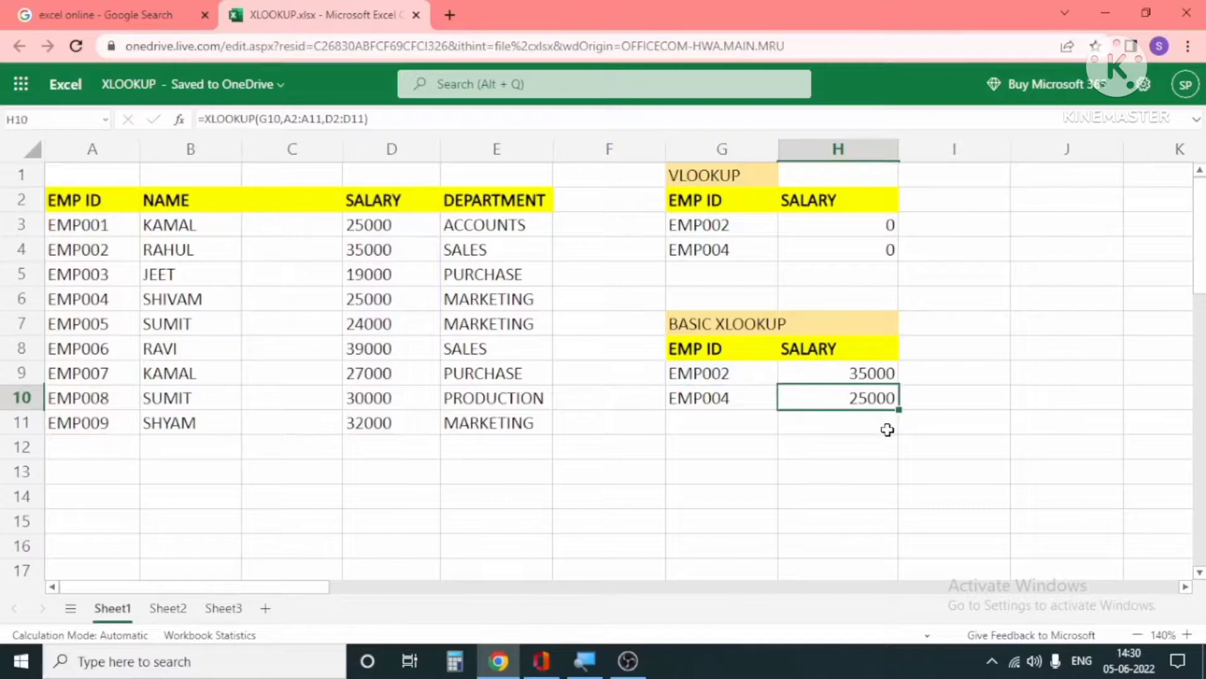
Delete the entire sheet row 6 containing the EMP004 record
click(32, 303)
right_click(33, 305)
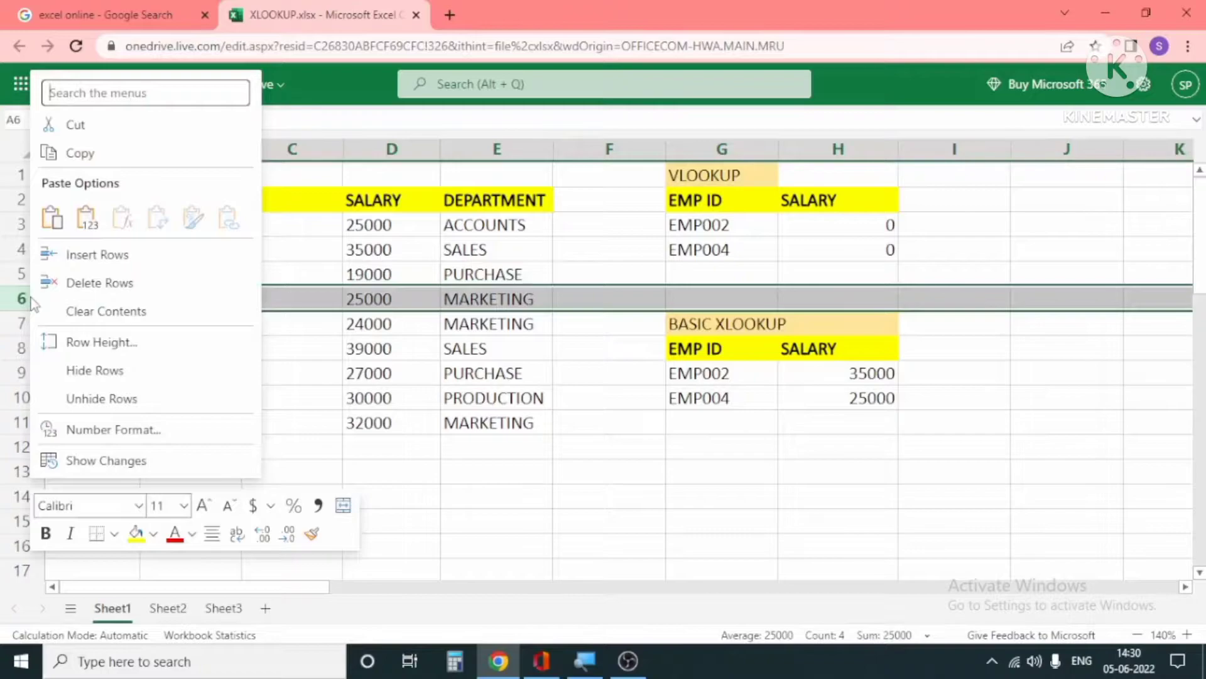
click(99, 283)
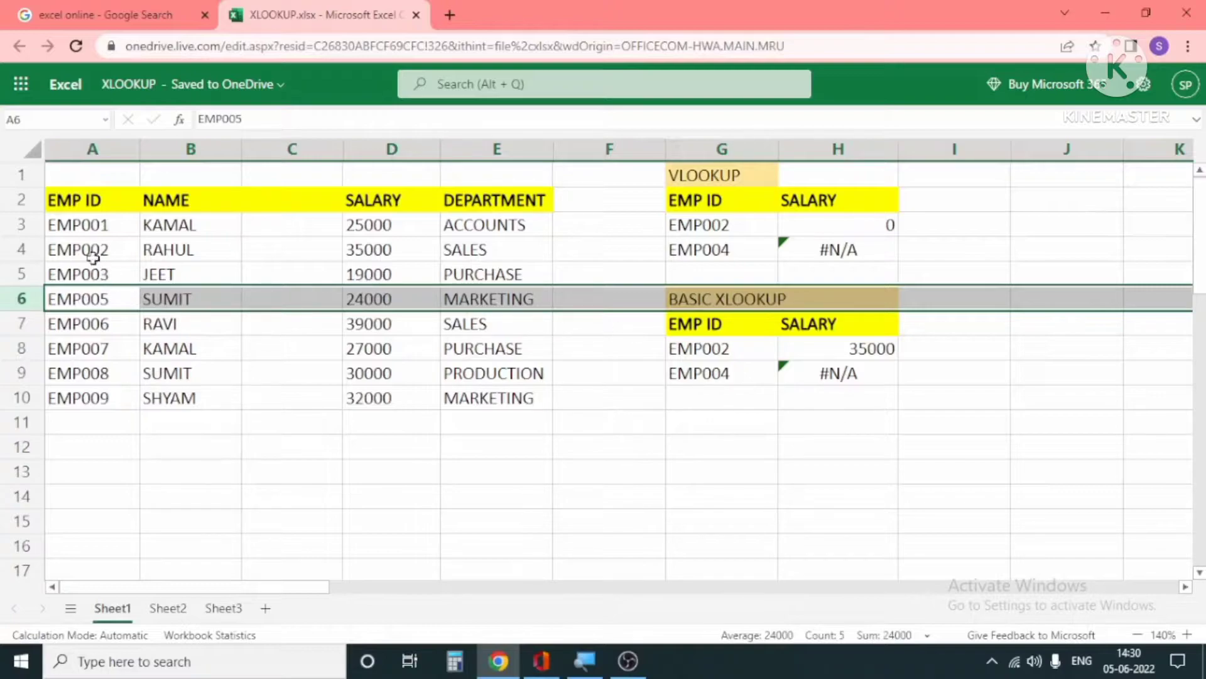
Compare the VLOOKUP and XLOOKUP results and formulas for EMP004 in H4 and H9
click(838, 372)
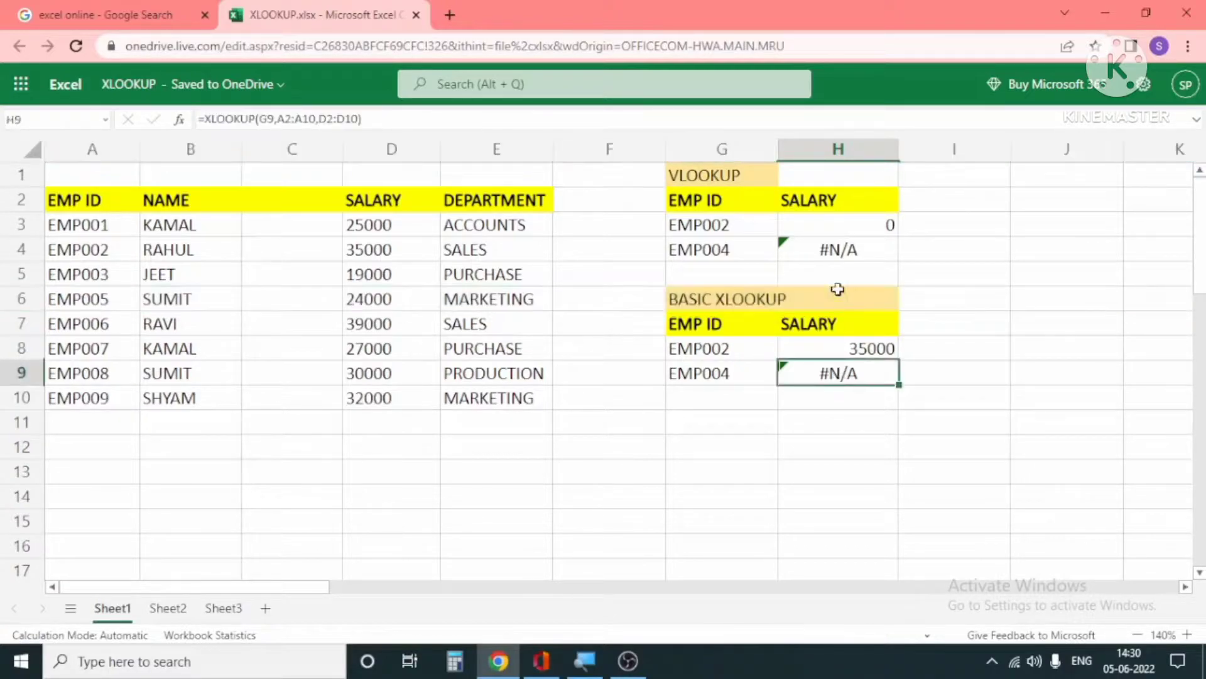
click(825, 252)
click(837, 375)
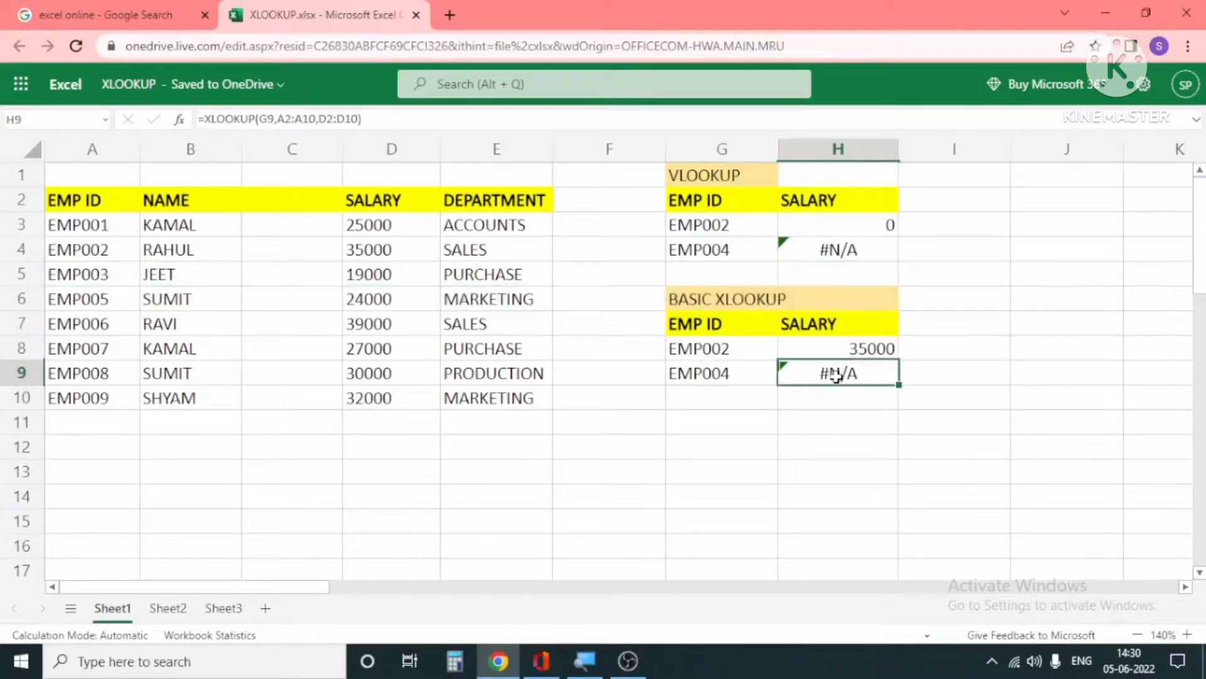
click(825, 247)
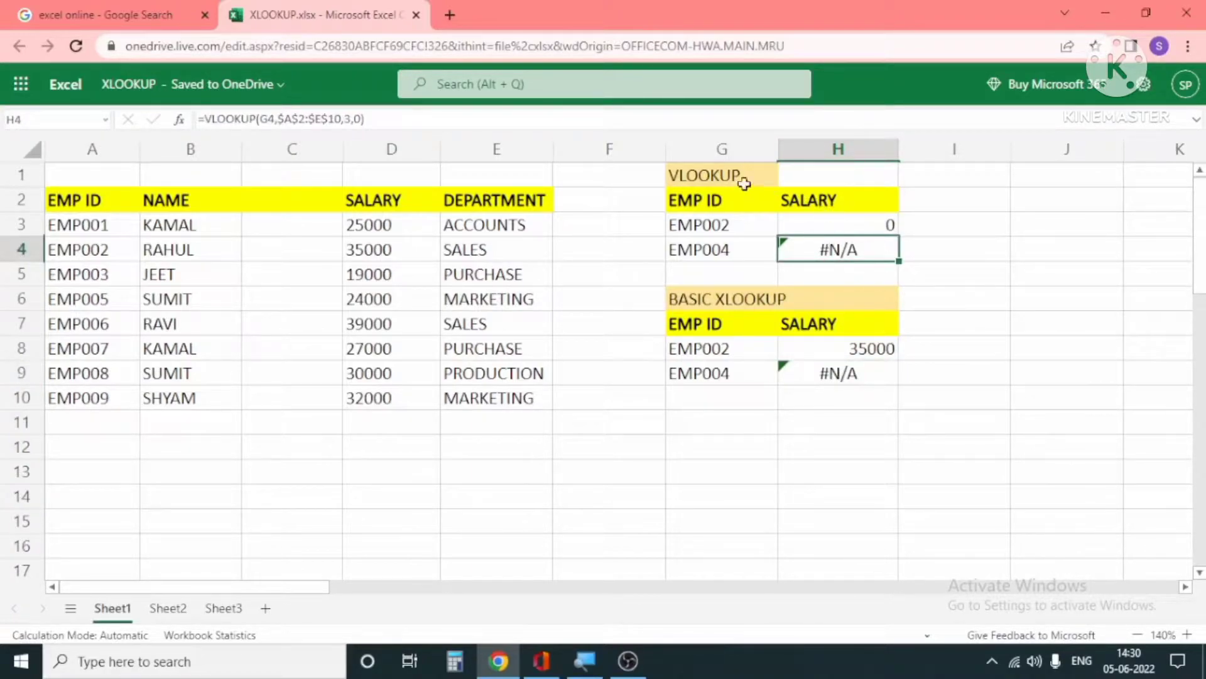
double_click(842, 253)
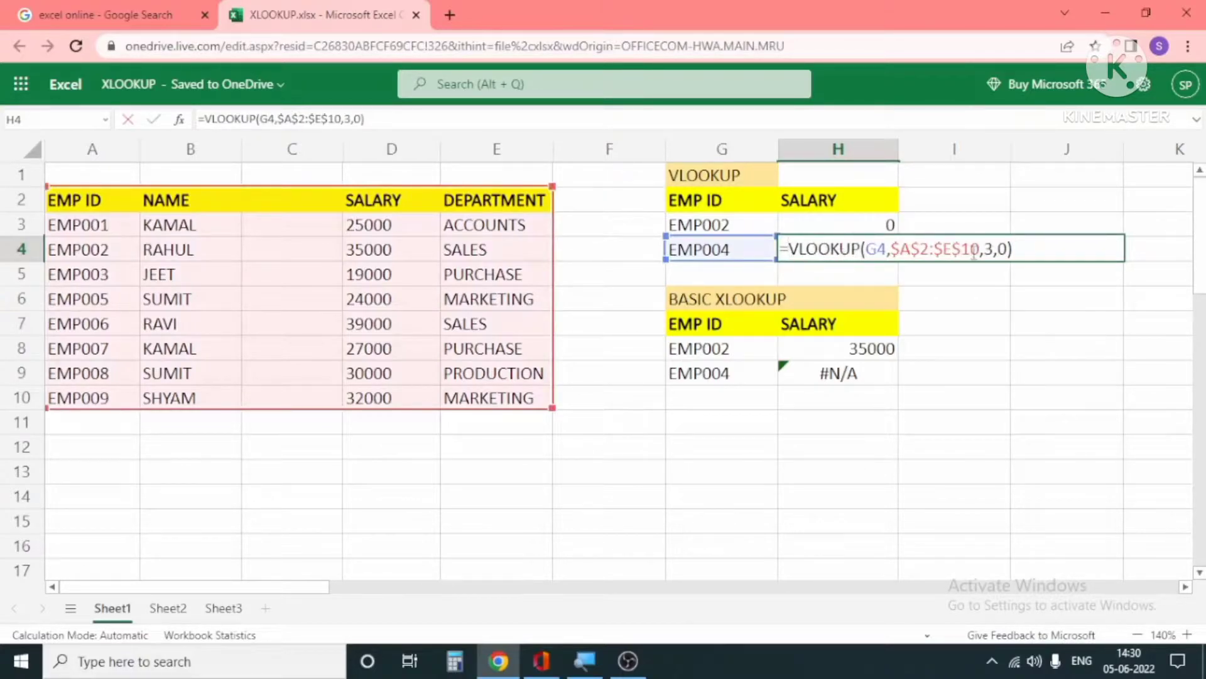
key(Escape)
click(850, 371)
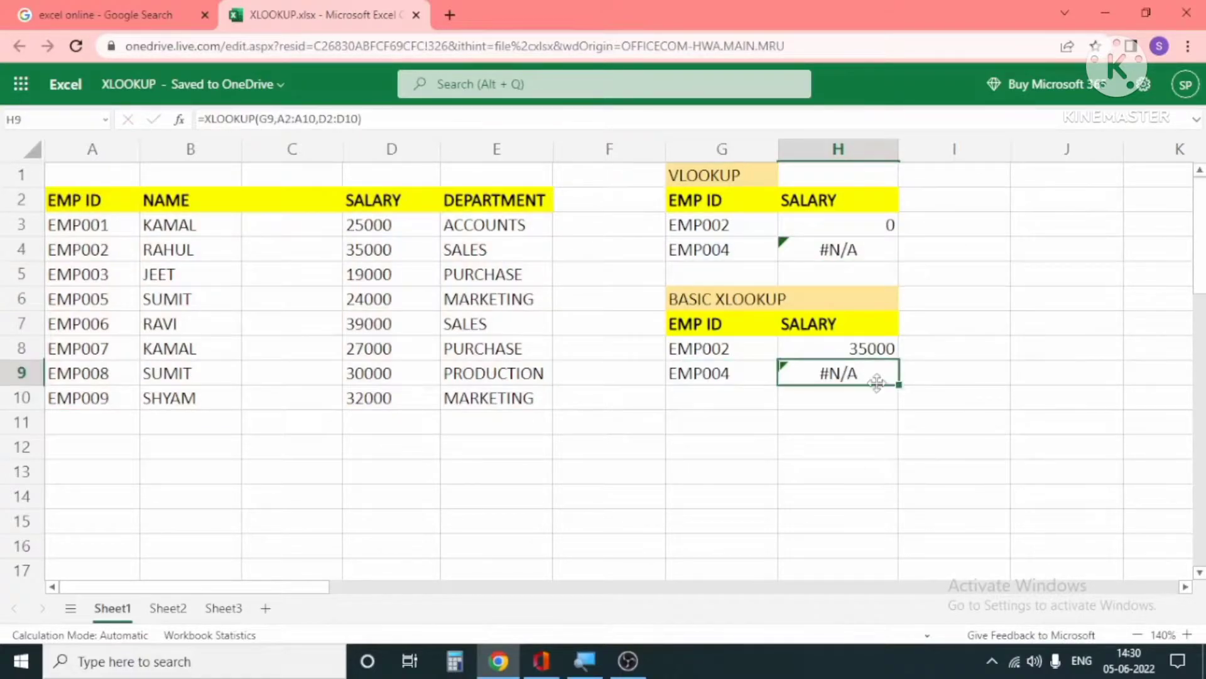
double_click(878, 391)
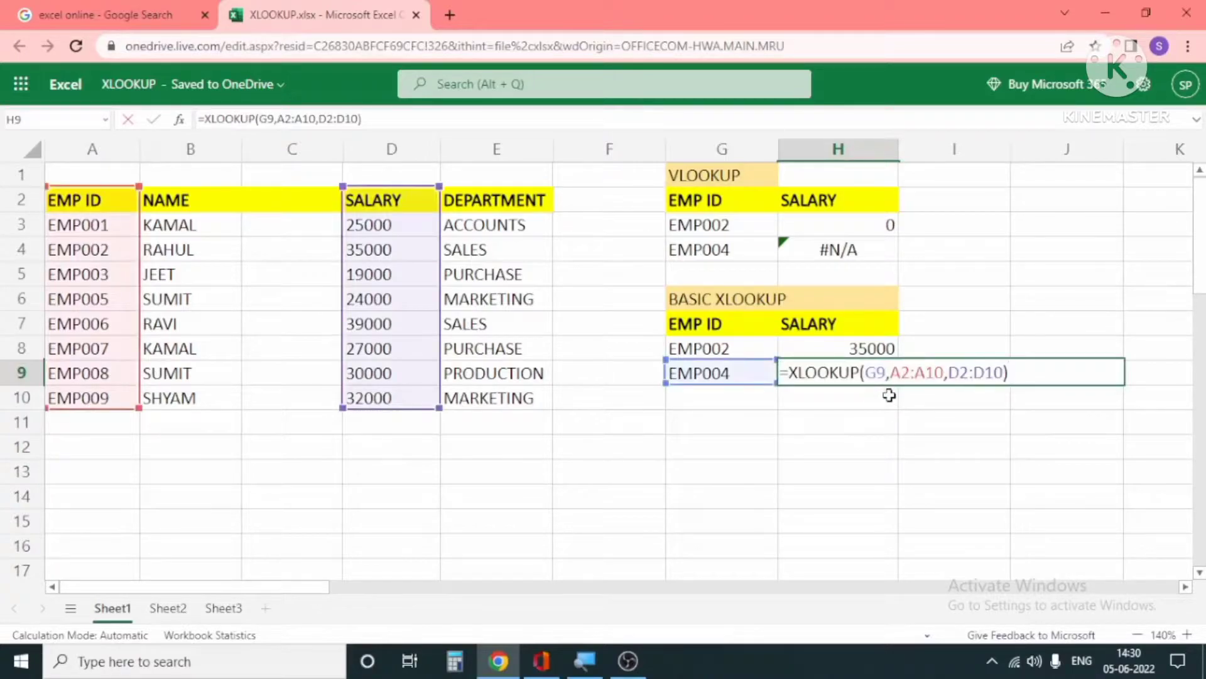
key(BackSpace)
text(,)
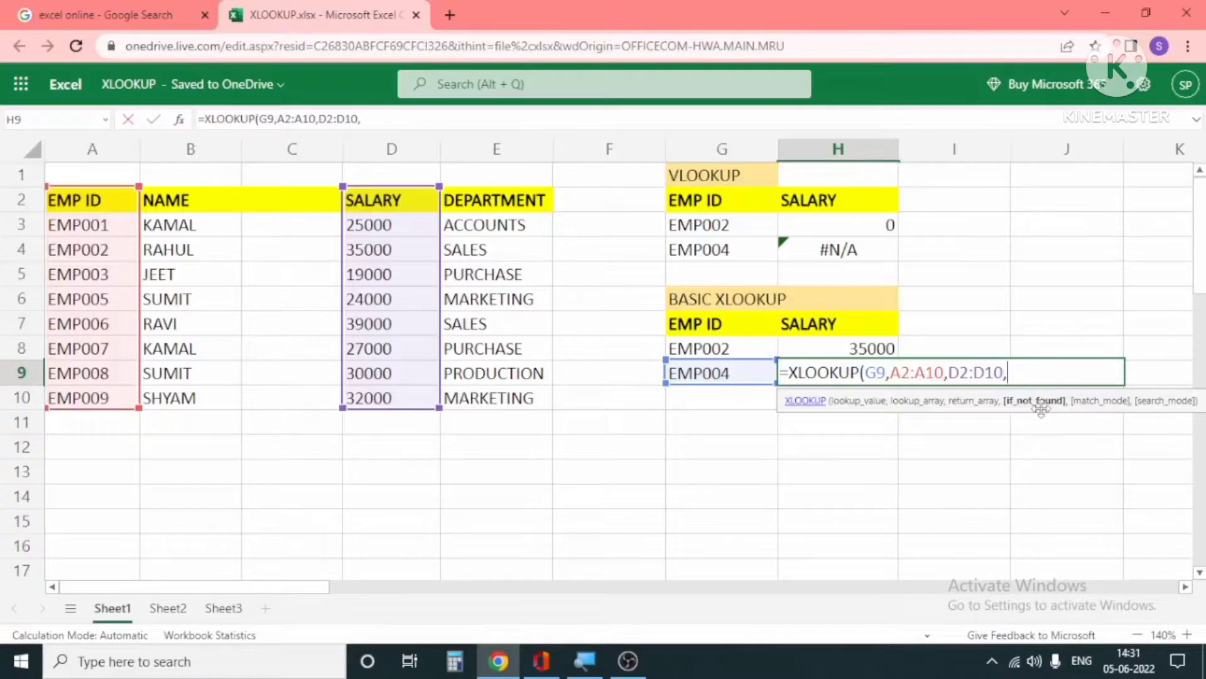
key(Escape)
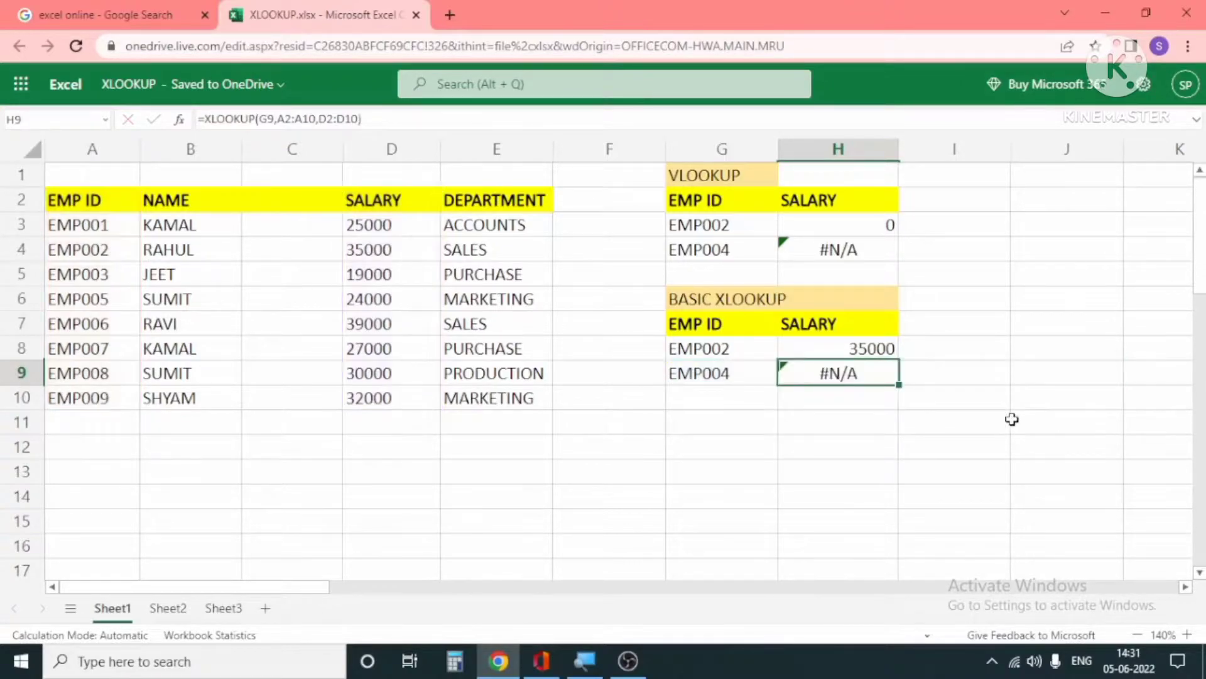
Add "Not available" as the if_not_found argument of the XLOOKUP formula in H9, and check the employee table's EMP ID column
click(891, 405)
click(847, 379)
key(F2)
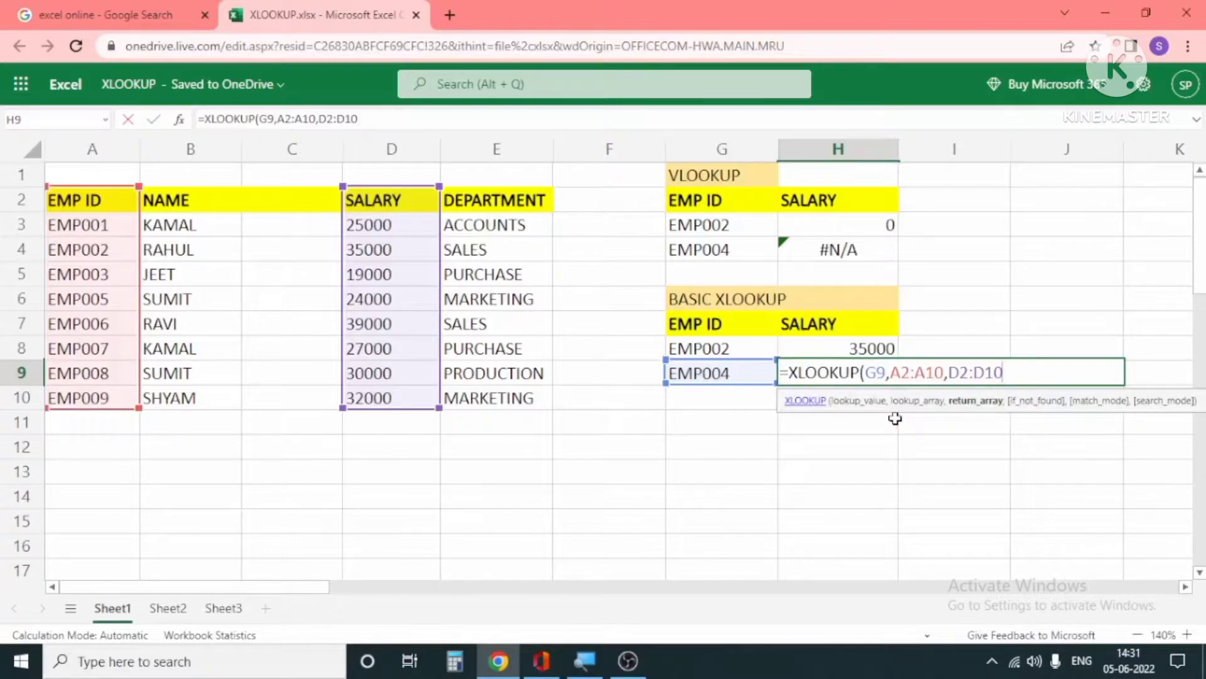
text(,)
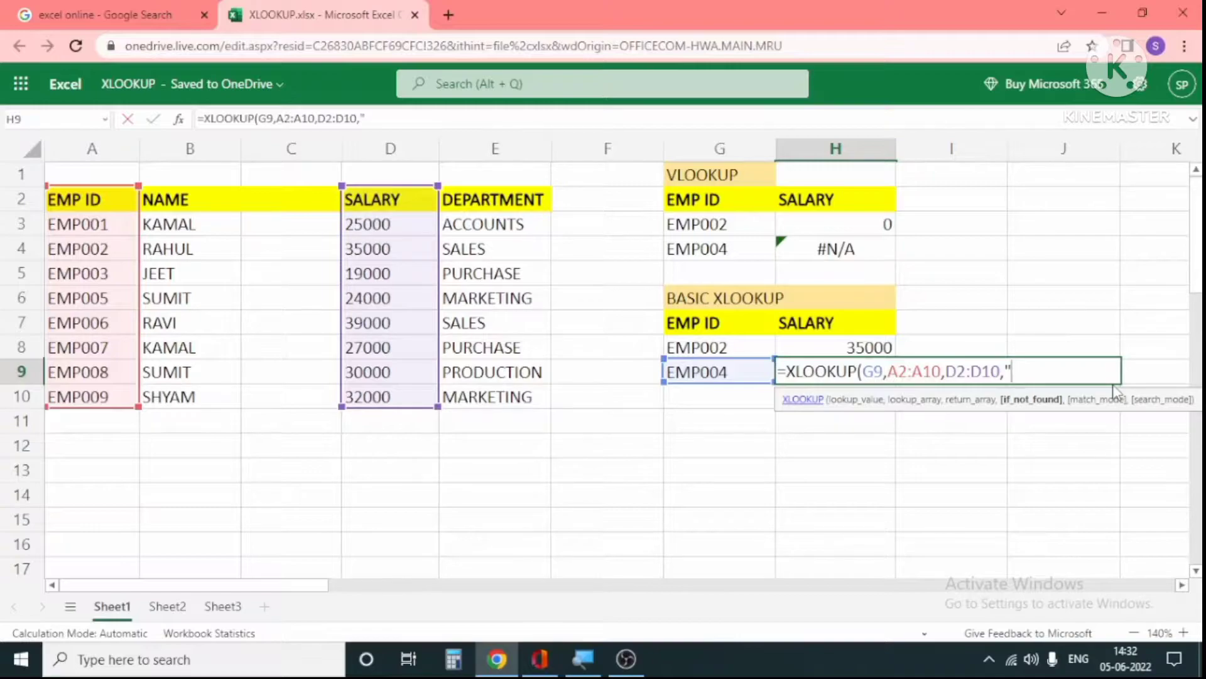
text(ot)
key(BackSpace)
key(BackSpace)
key(BackSpace)
text(Not availab)
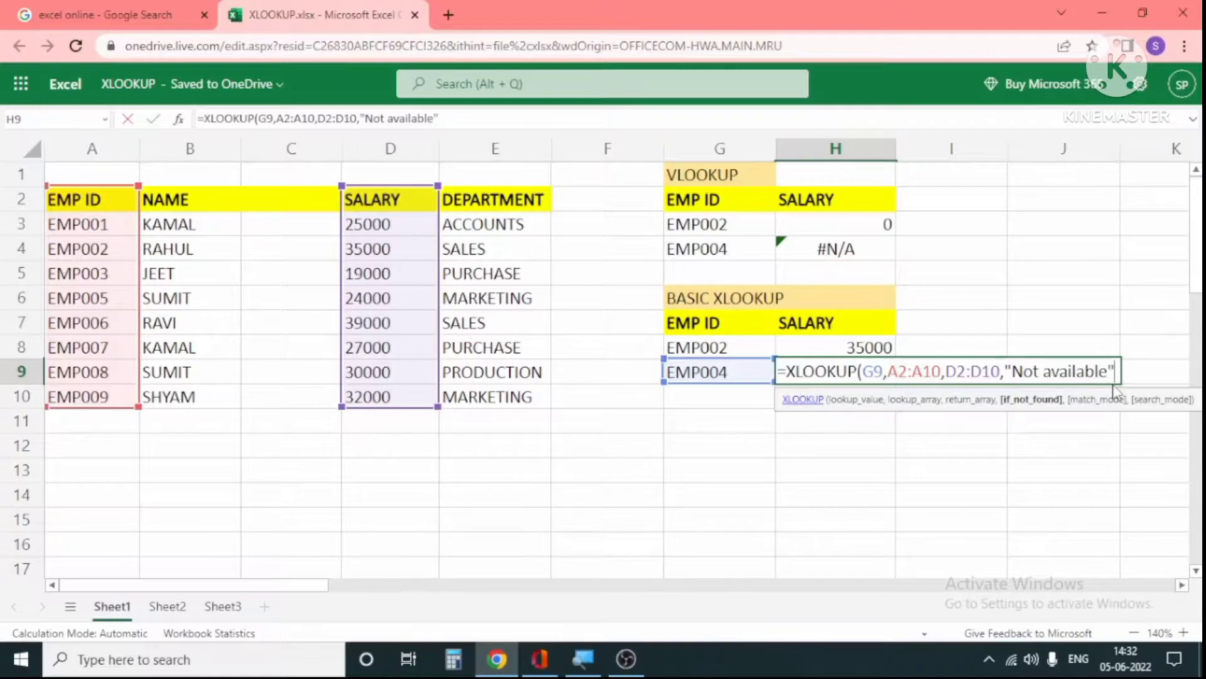
text(le"))
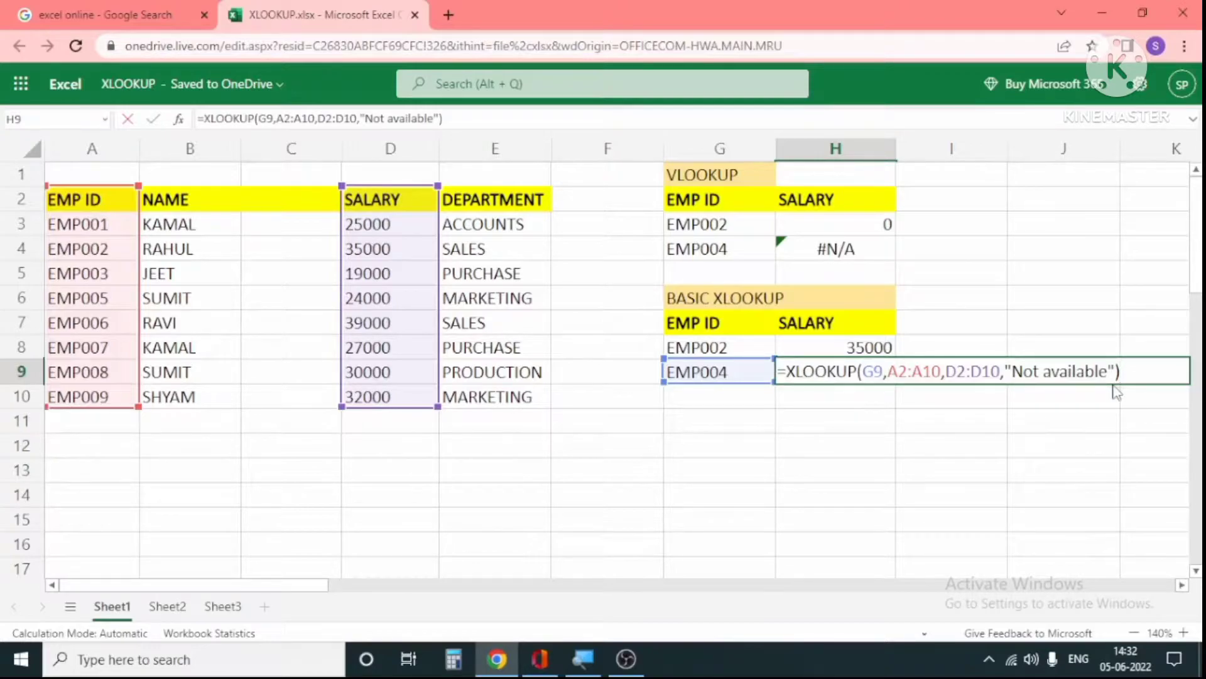
key(Return)
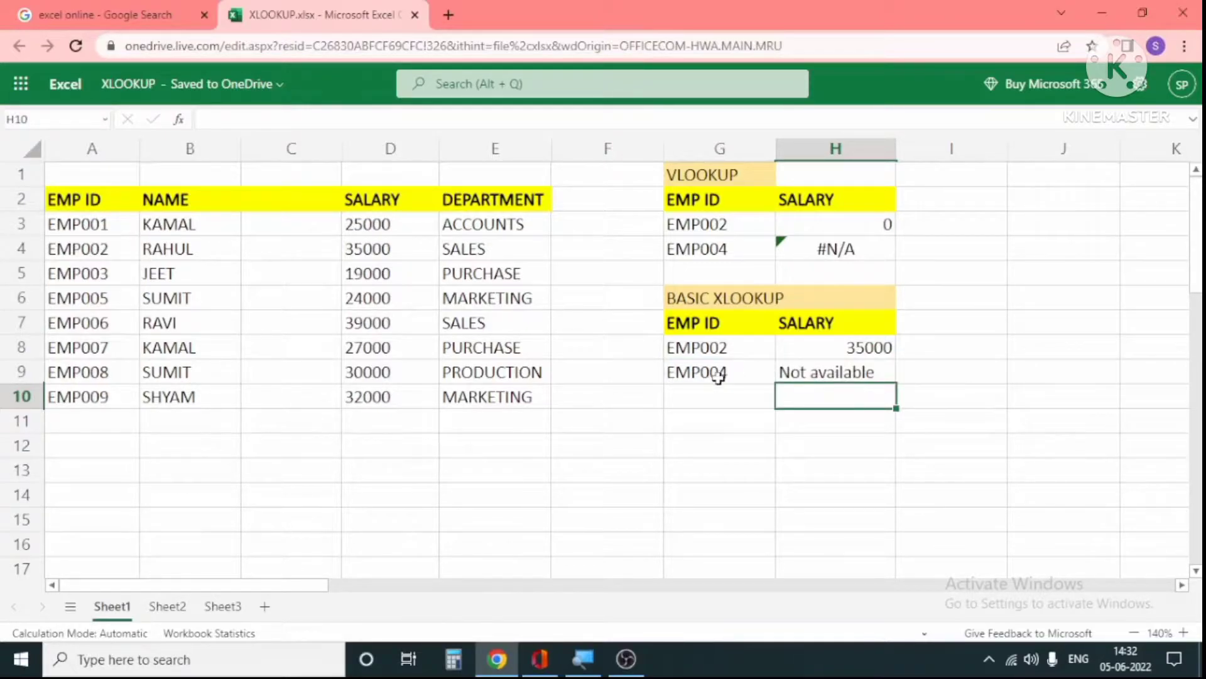
drag(110, 229, 132, 401)
click(455, 402)
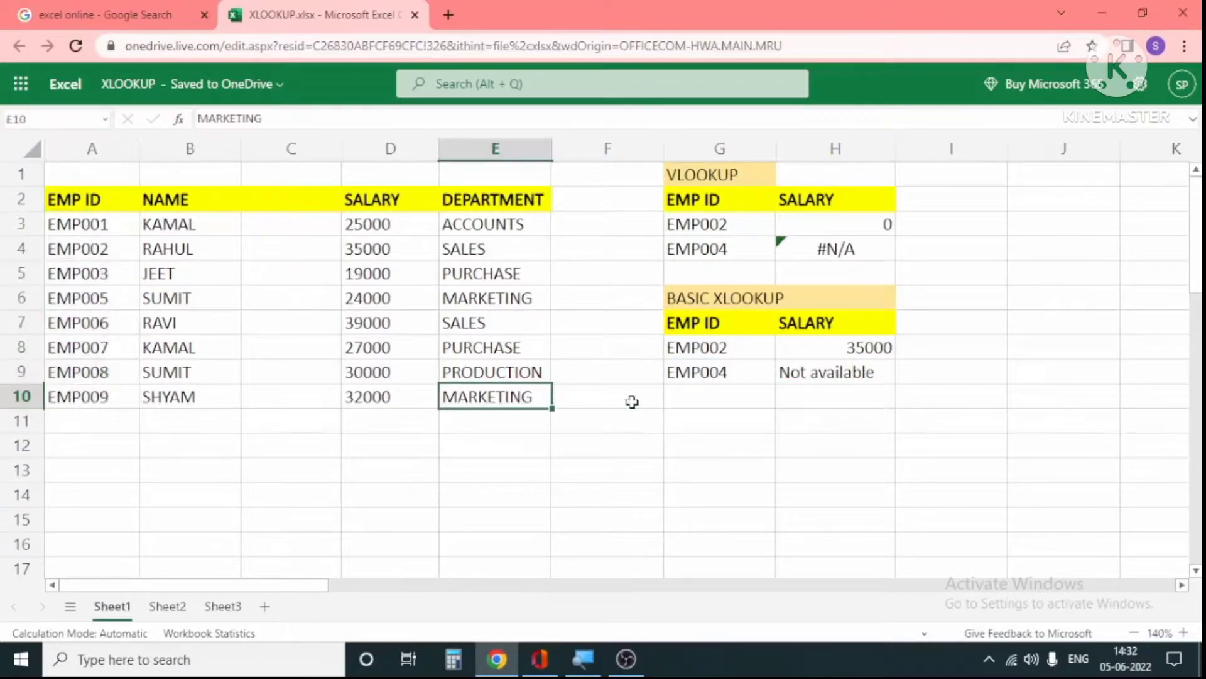
Check the XLOOKUP formula in H9, and open Sheet2 to examine the NAME and EMP ID columns of the REVERSE XLOOKUP table
click(846, 375)
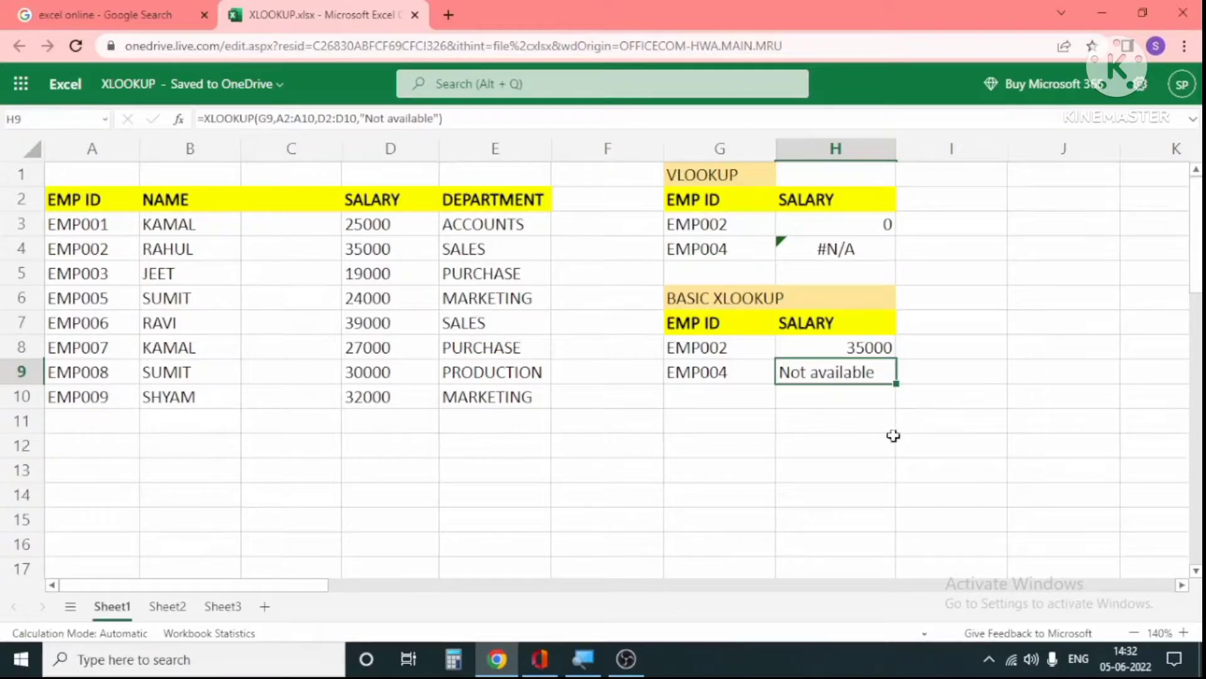
click(167, 605)
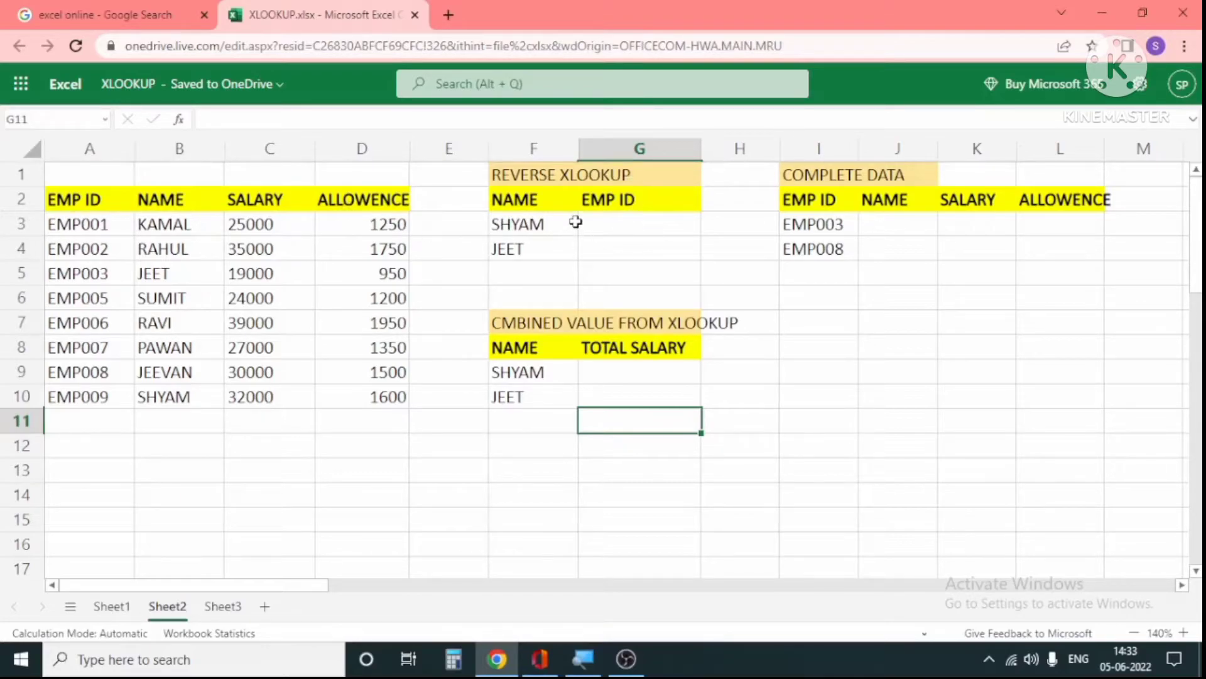
click(609, 218)
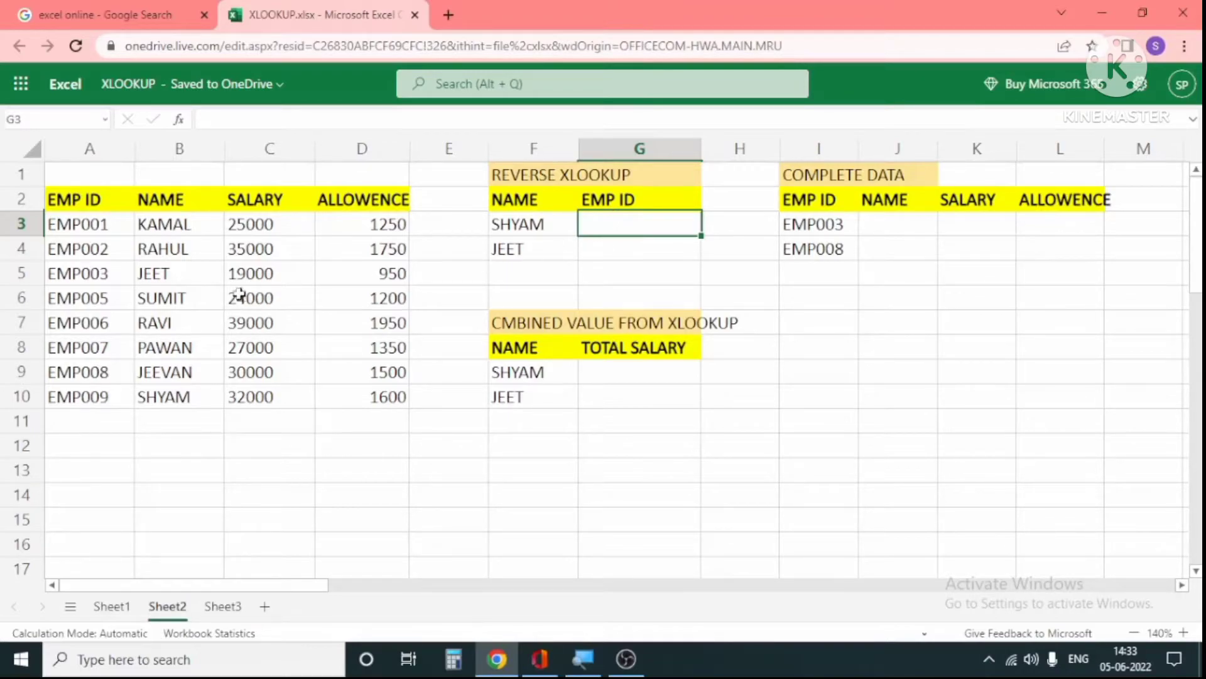
drag(542, 203, 543, 244)
click(585, 273)
click(518, 239)
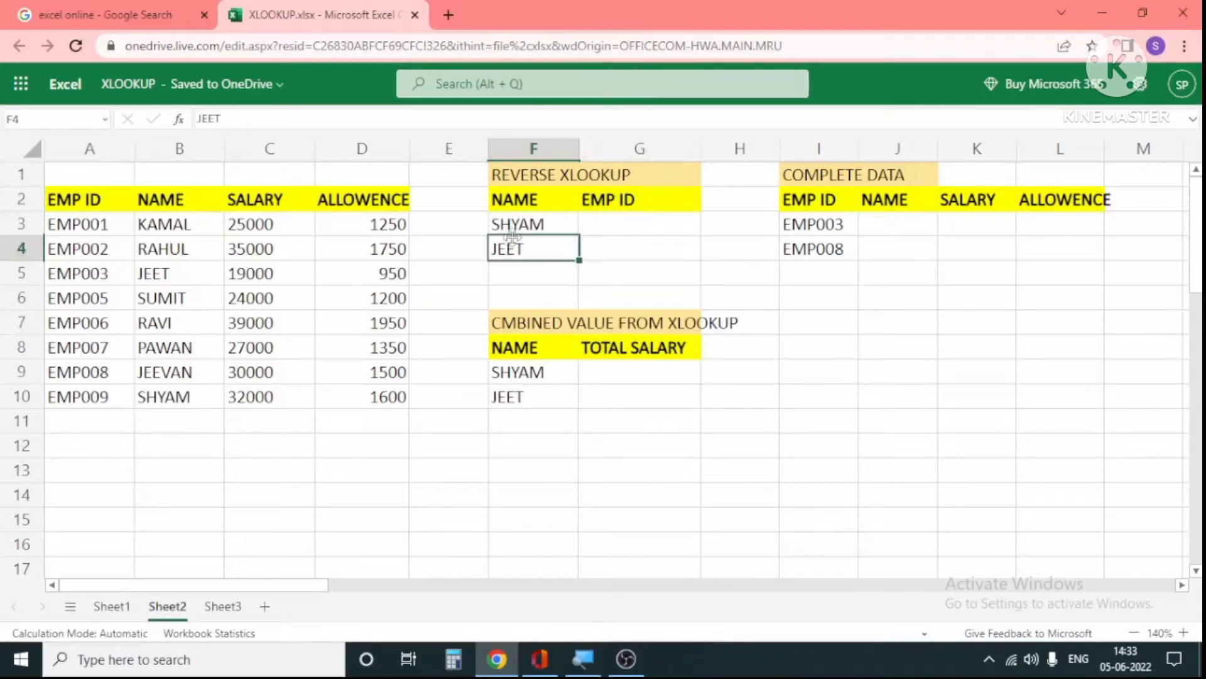
click(576, 221)
click(611, 220)
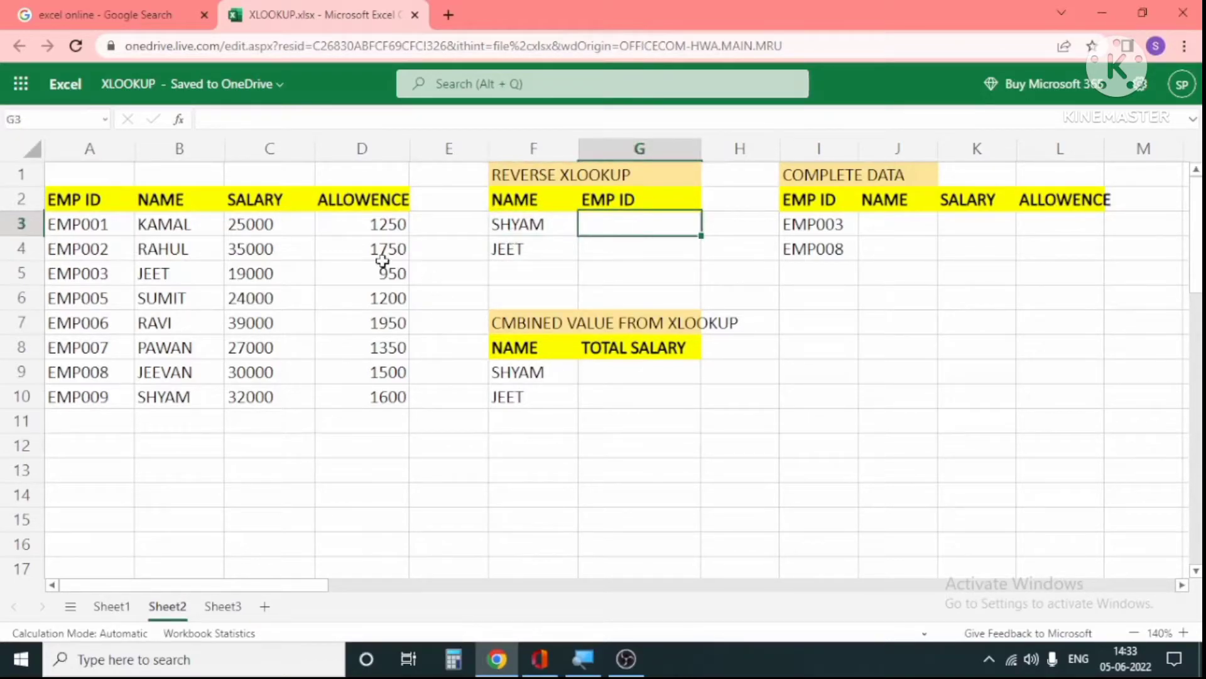
Examine the employee table's NAME column in relation to SALARY and ALLOWENCE on its right and EMP ID on its left
drag(181, 202, 185, 394)
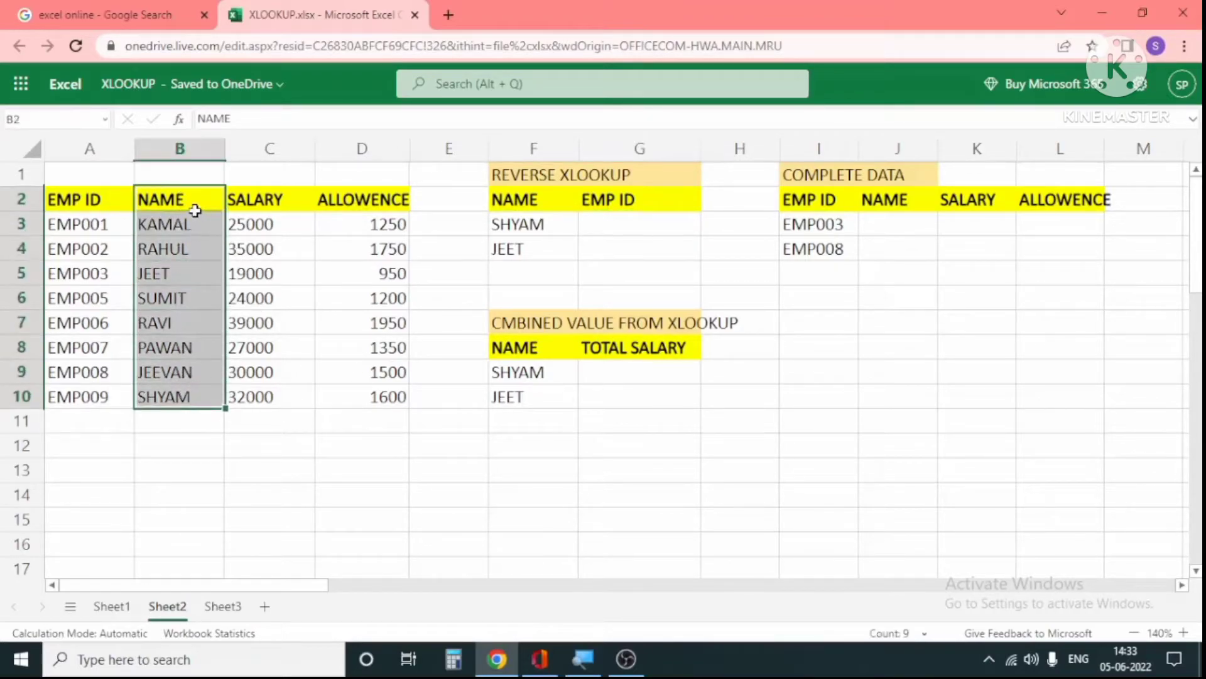
drag(189, 216, 349, 222)
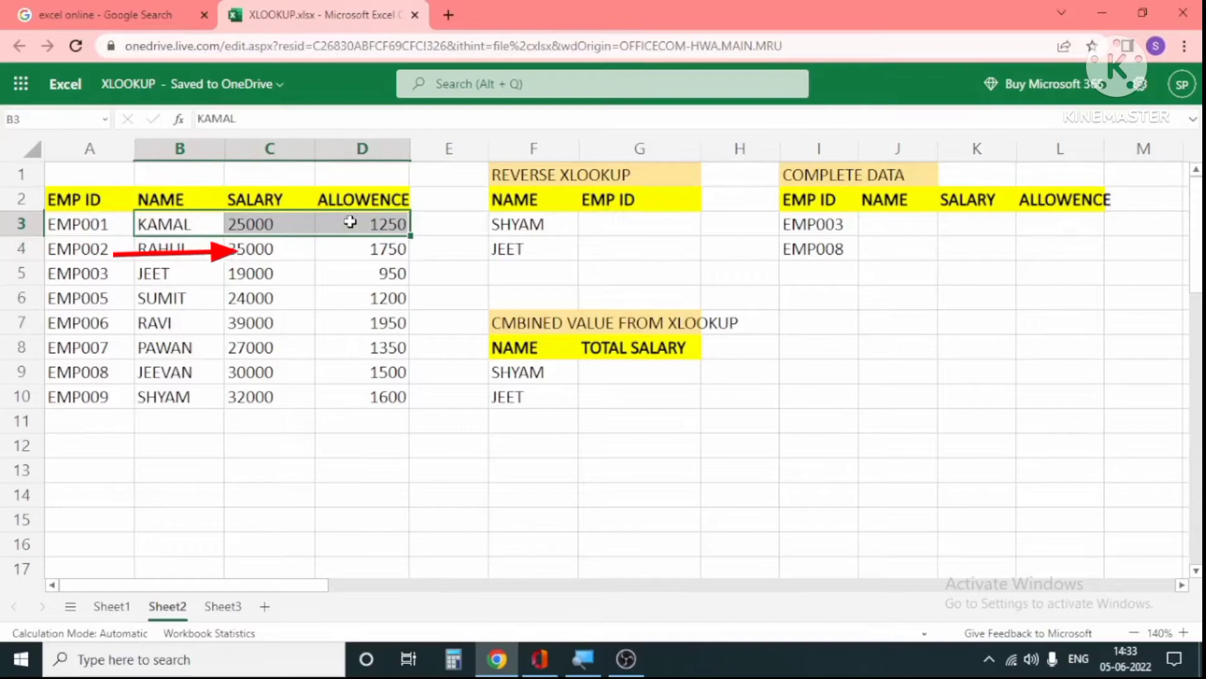
click(271, 294)
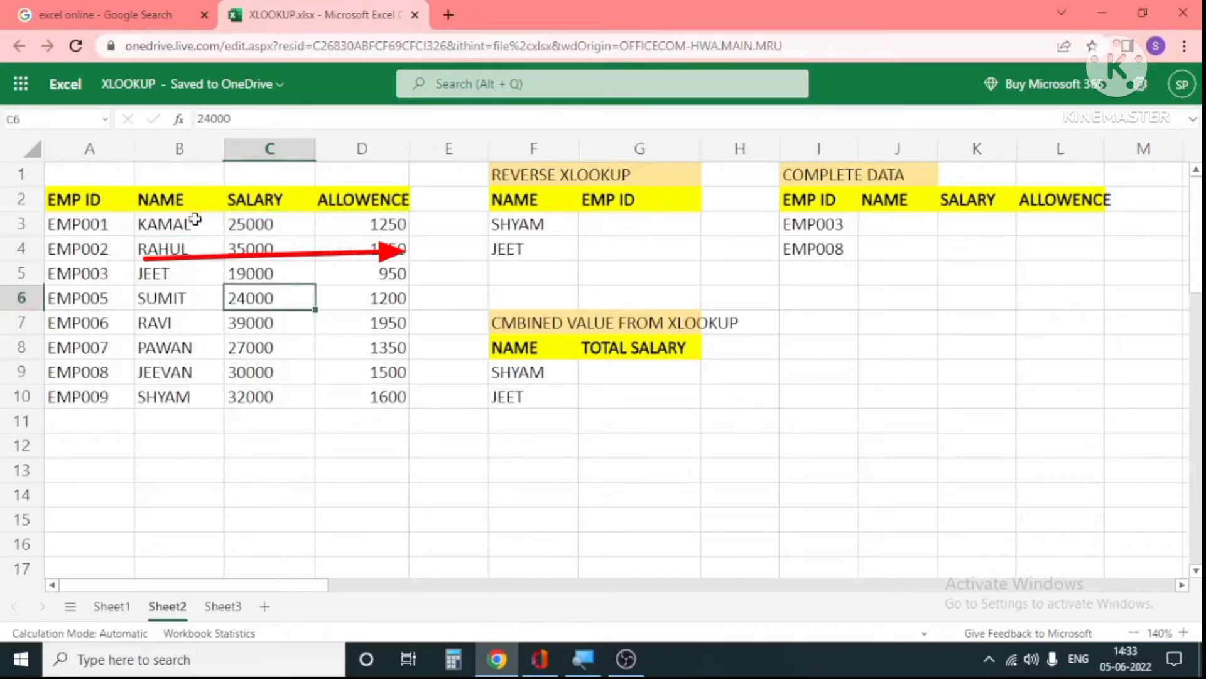
click(197, 225)
drag(197, 225, 77, 218)
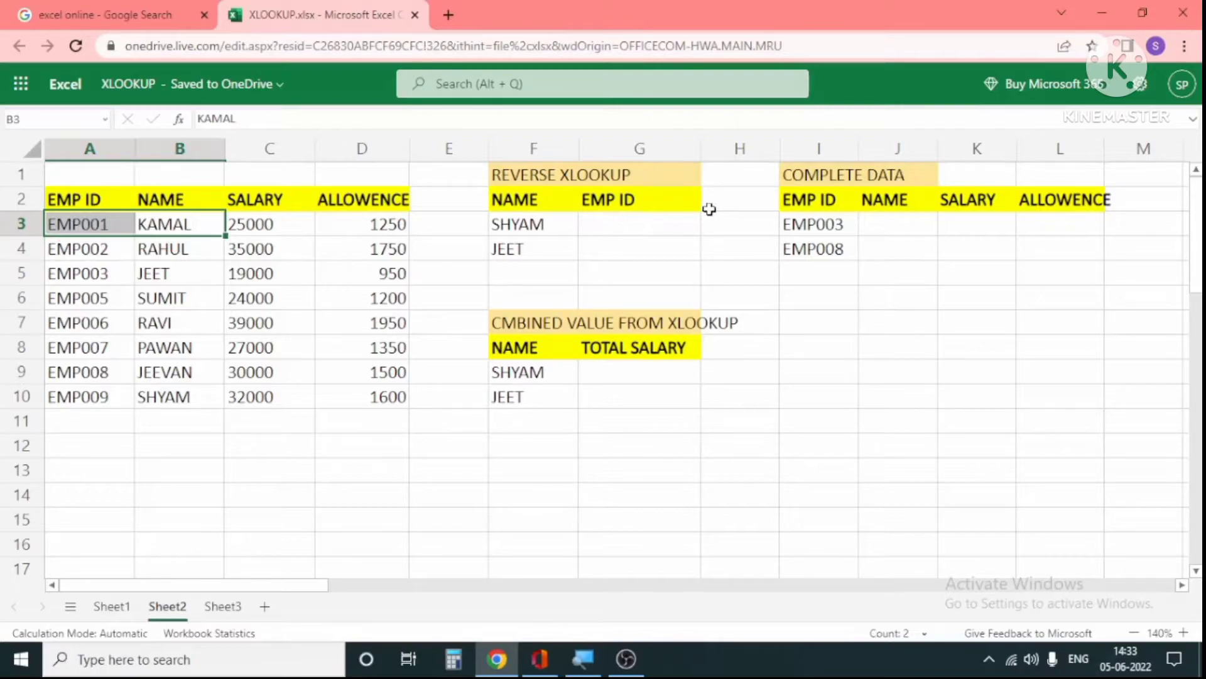
Enter =XLOOKUP(F3,B2:B10,A2:A10) in G3 to return the employee ID for the first name in the REVERSE XLOOKUP table
click(655, 230)
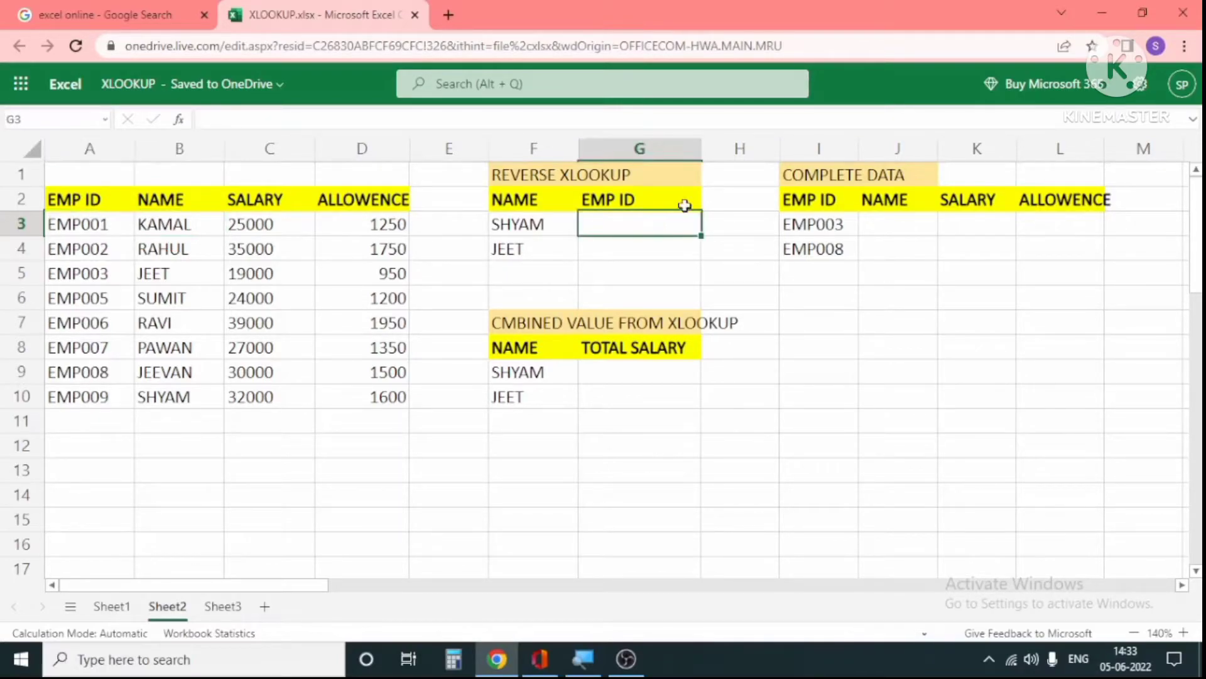
text(=)
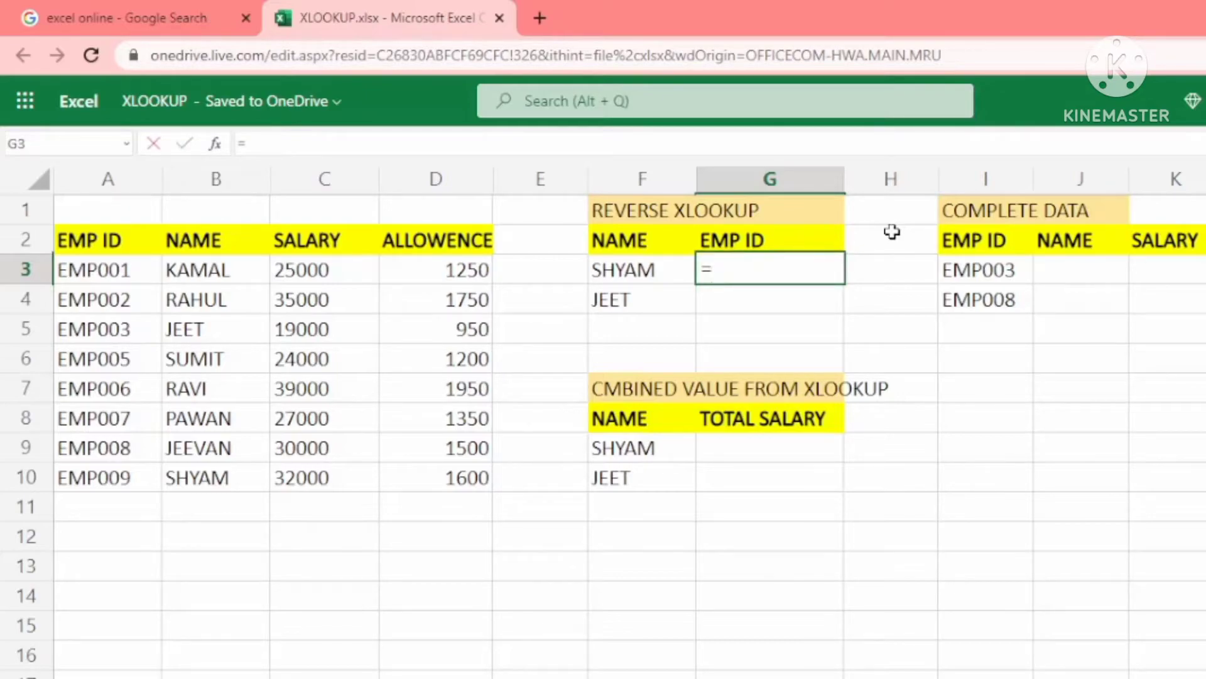
text(xf)
key(BackSpace)
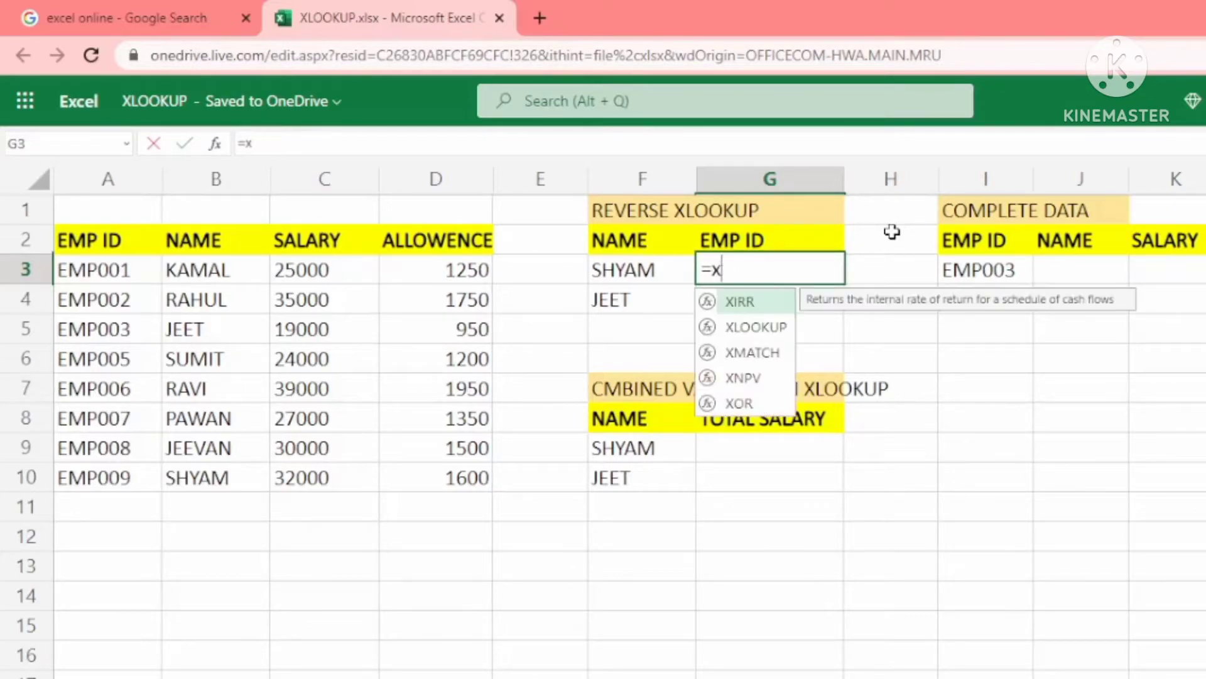
text(lo)
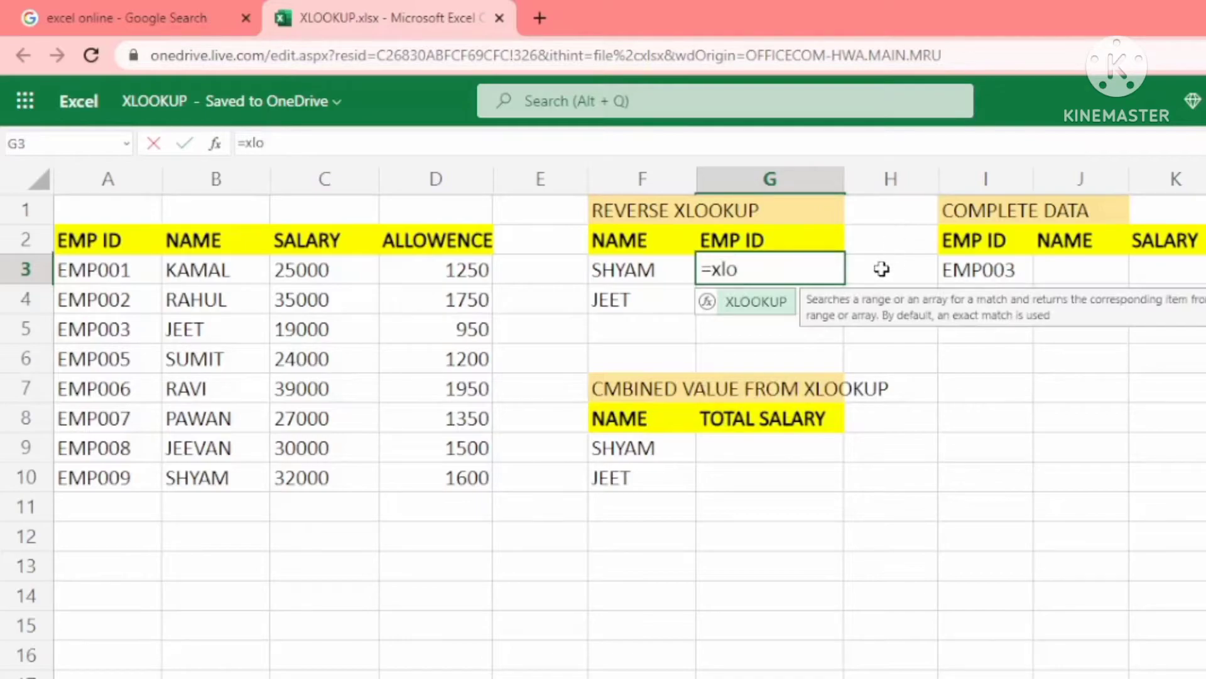
double_click(759, 303)
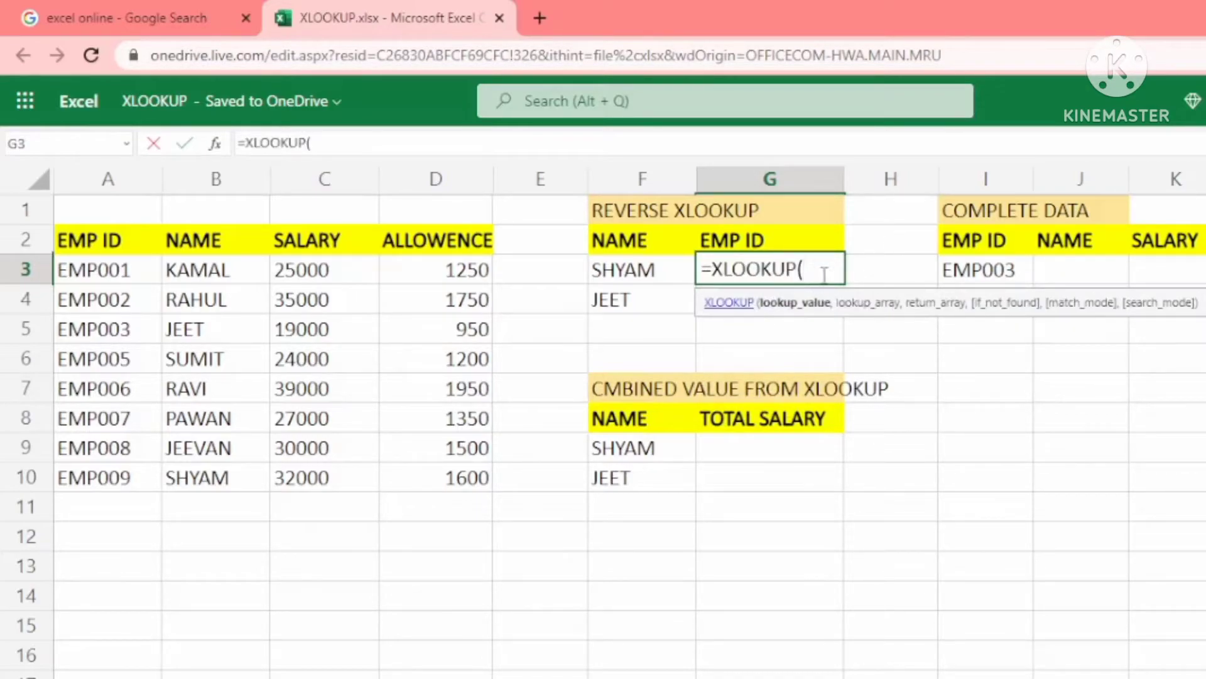
click(642, 274)
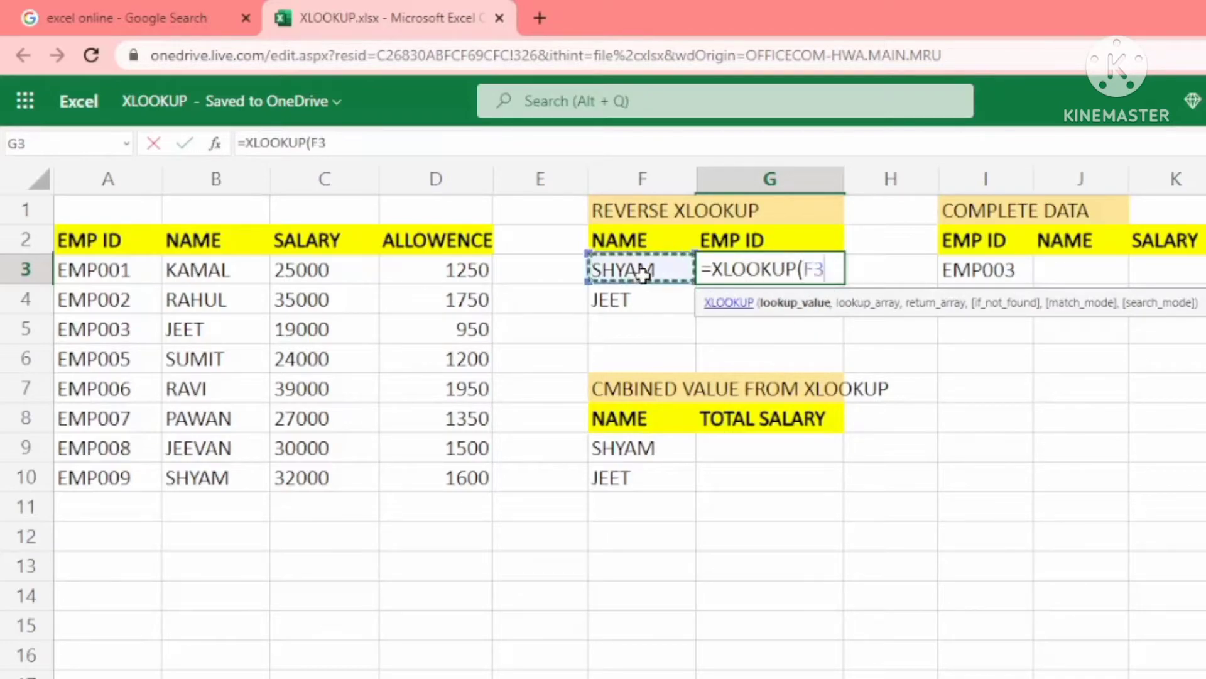
text(,)
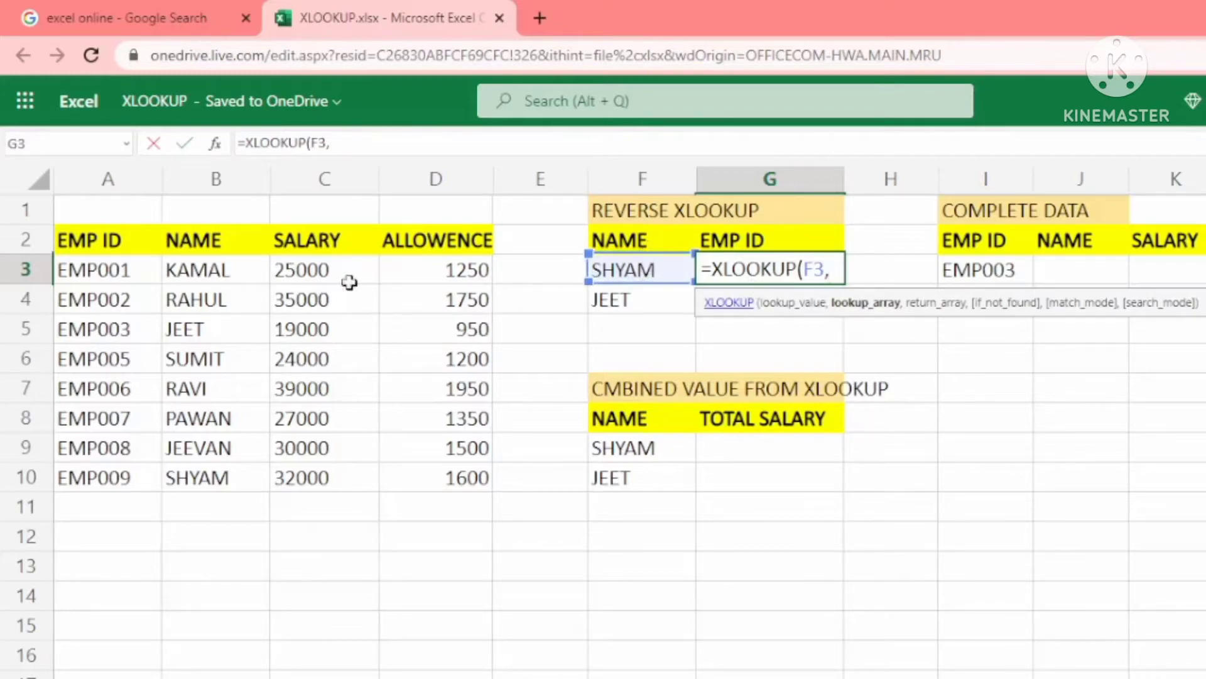
drag(239, 245, 245, 475)
text(,)
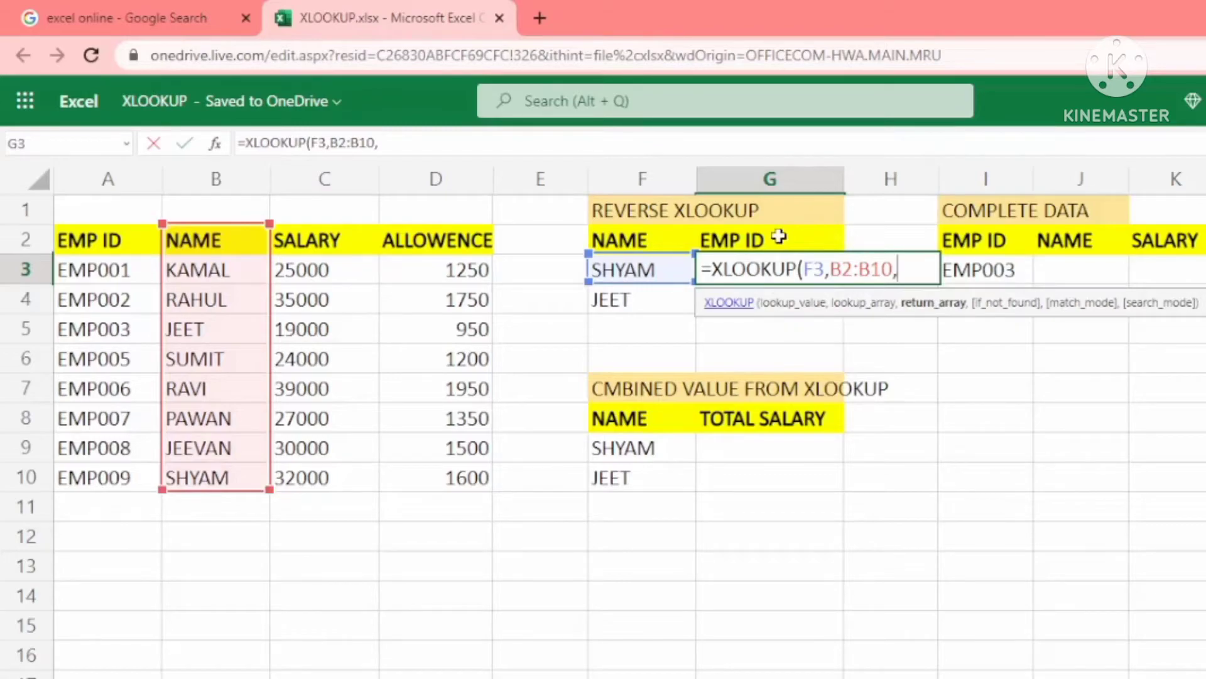
drag(116, 246, 113, 479)
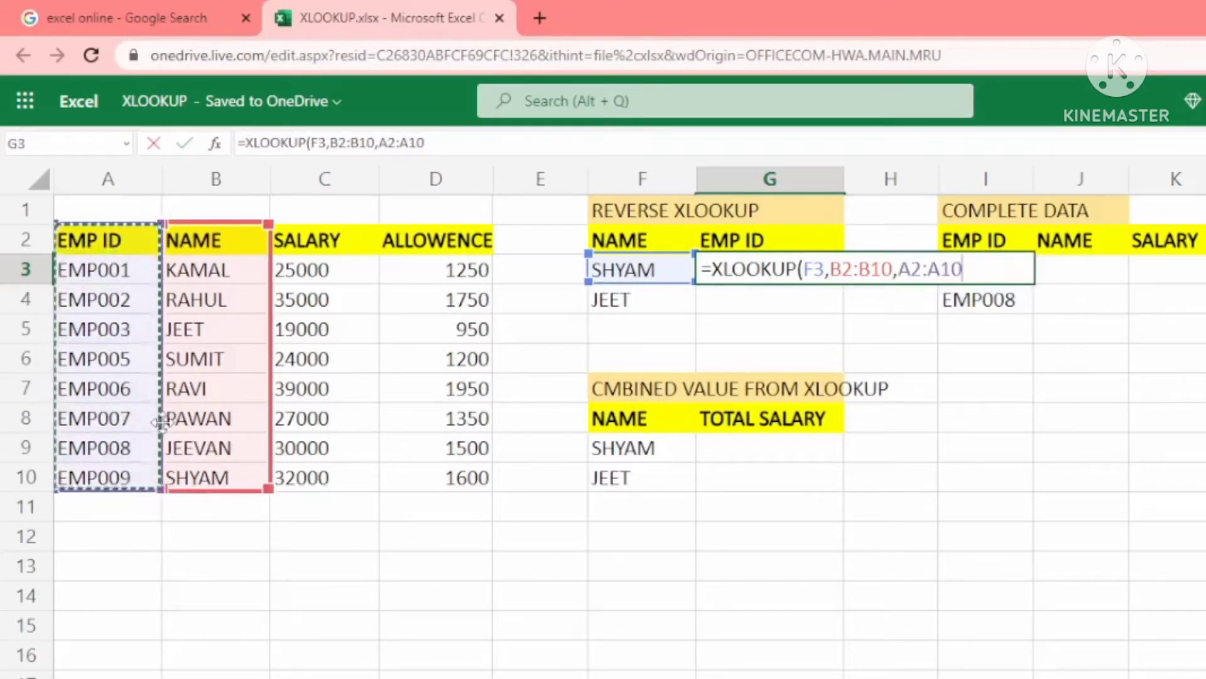
text())
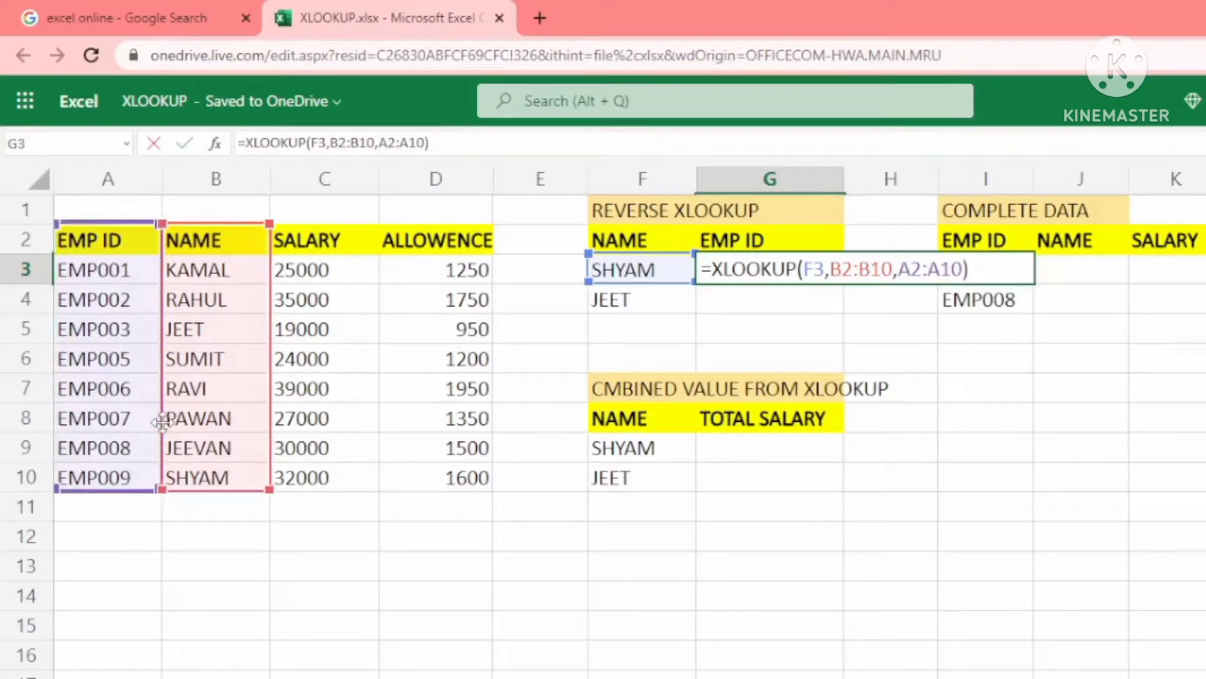
key(Return)
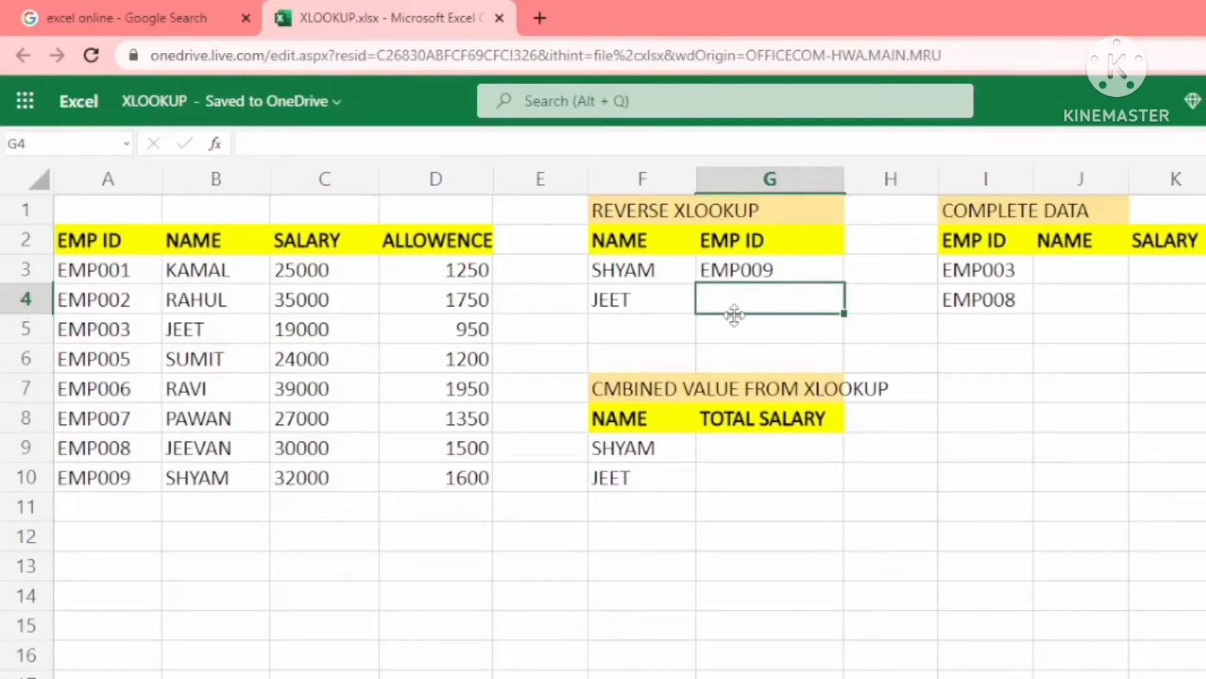
Enter =XLOOKUP(F4,B2:B10,A2:A10) in G4 to return the employee ID for the second name
text(=xlo)
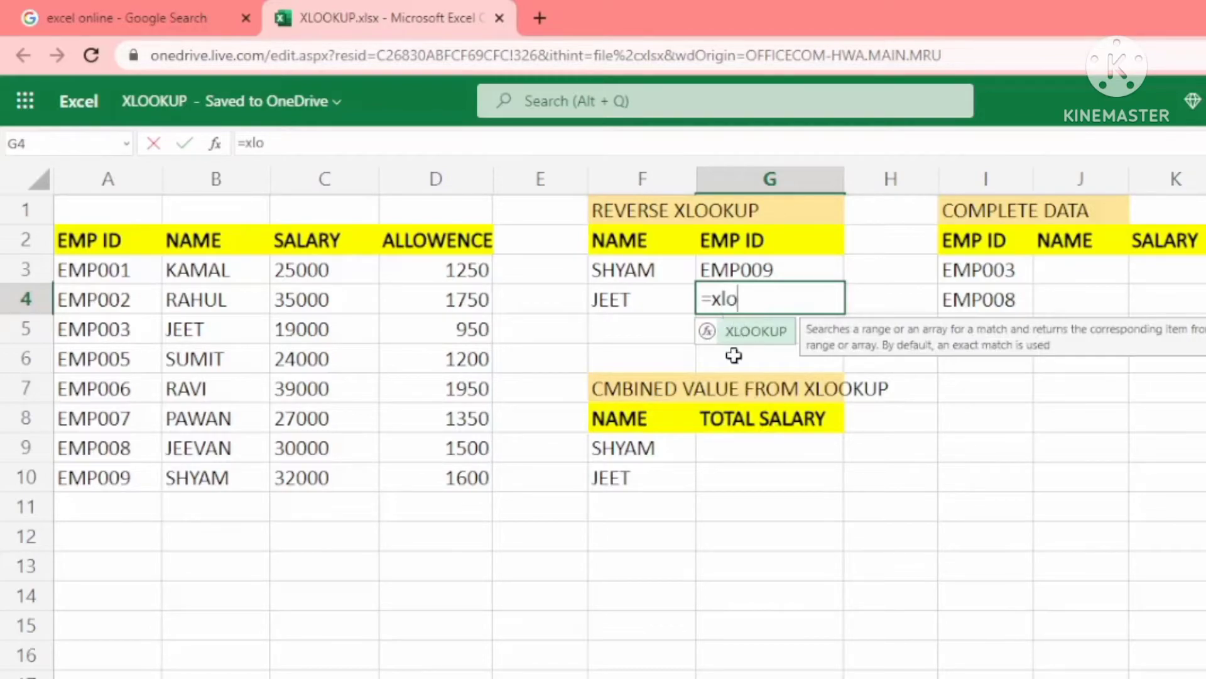
double_click(764, 341)
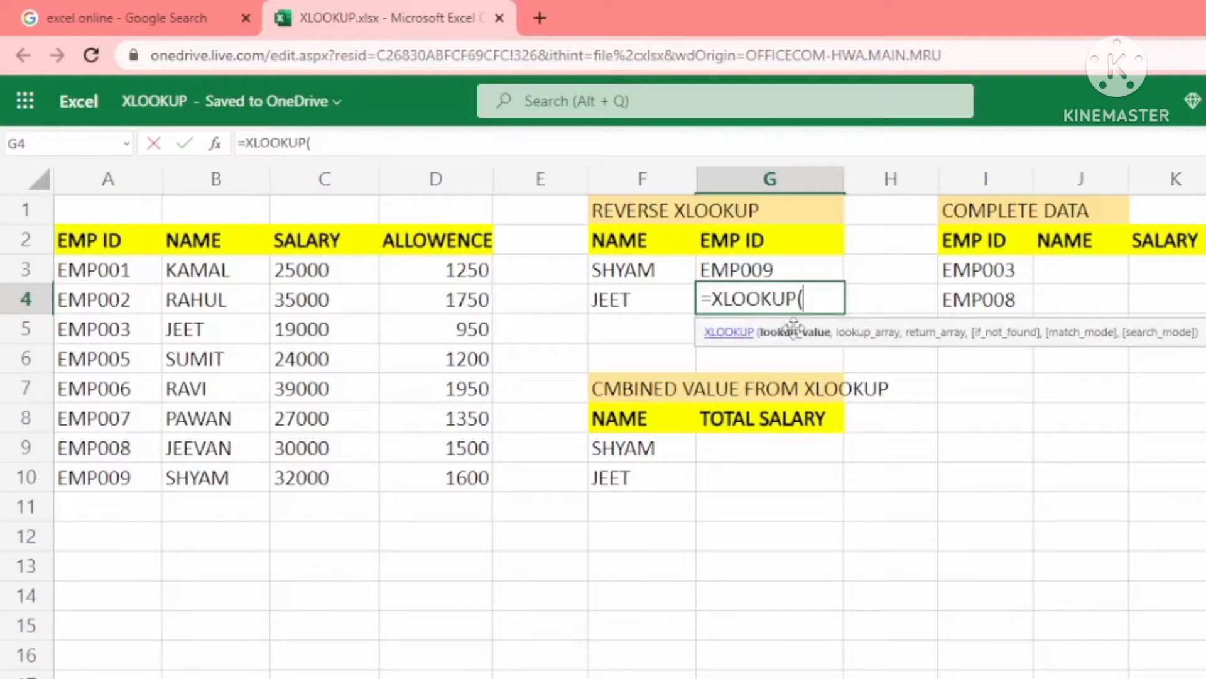
click(652, 304)
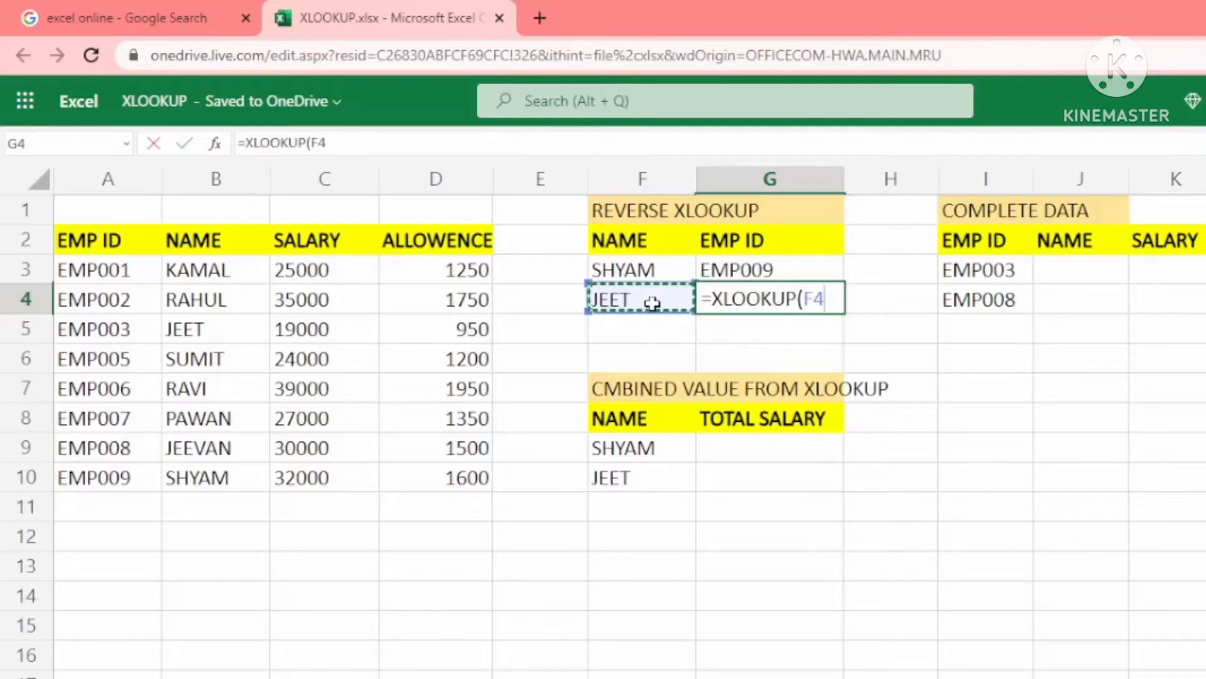
text(,)
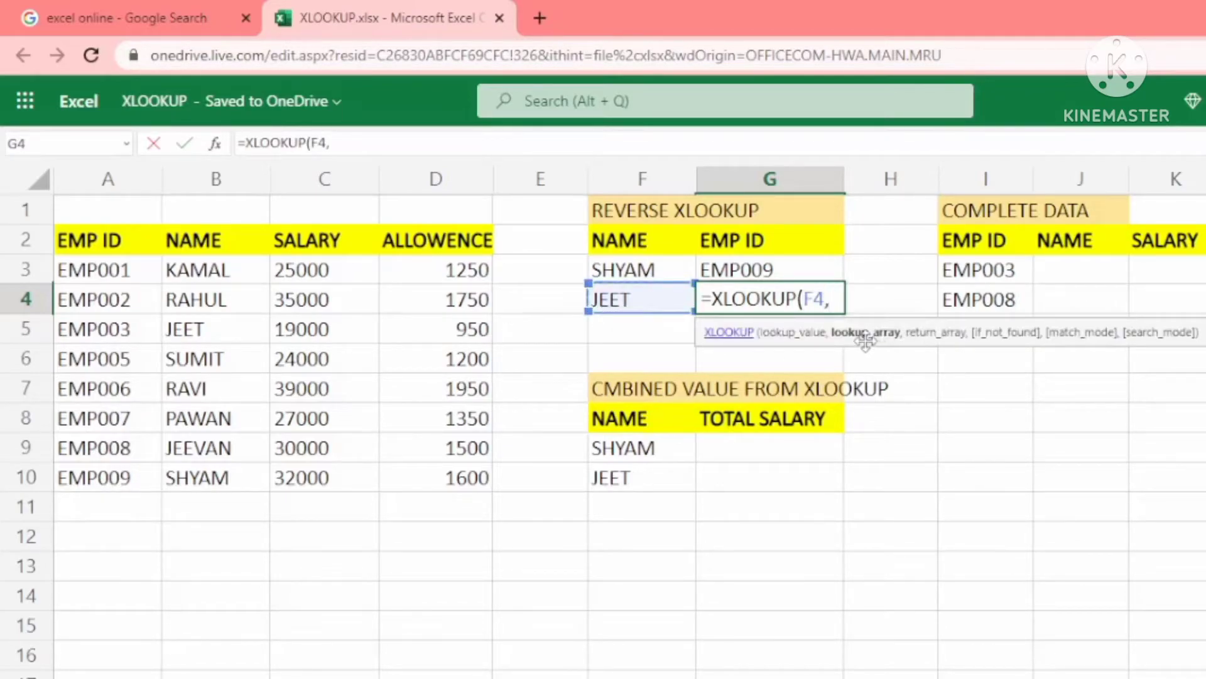
drag(200, 252, 237, 471)
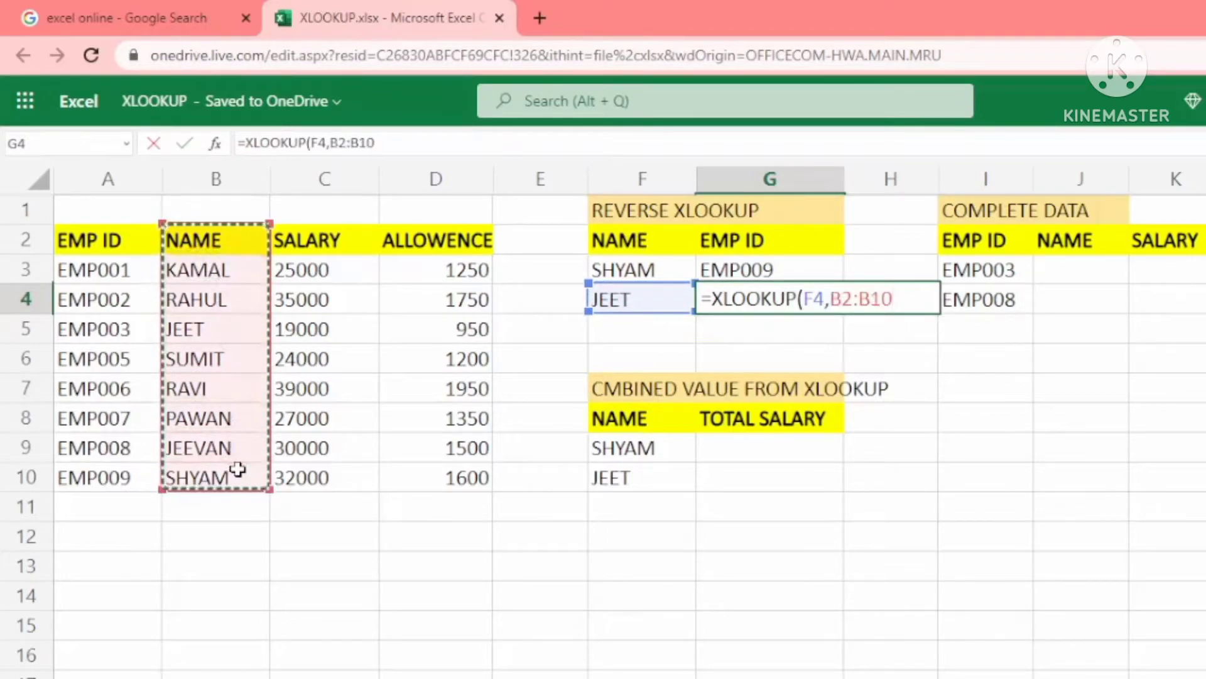
text(,)
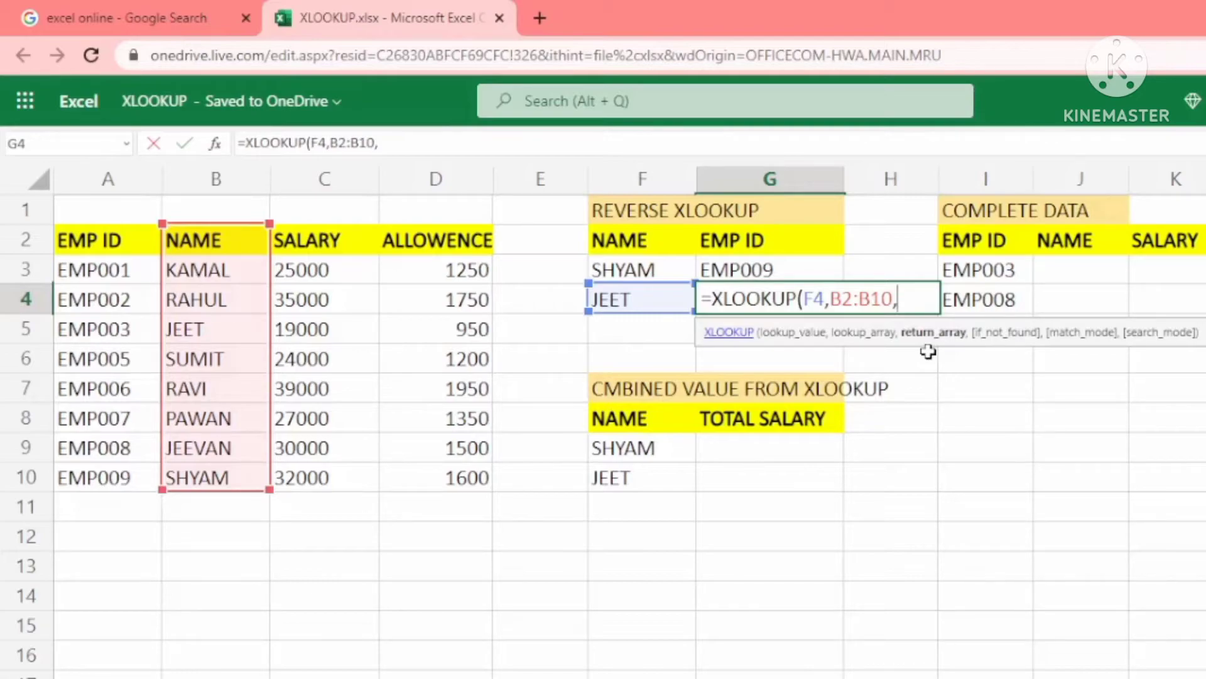
drag(138, 238, 135, 474)
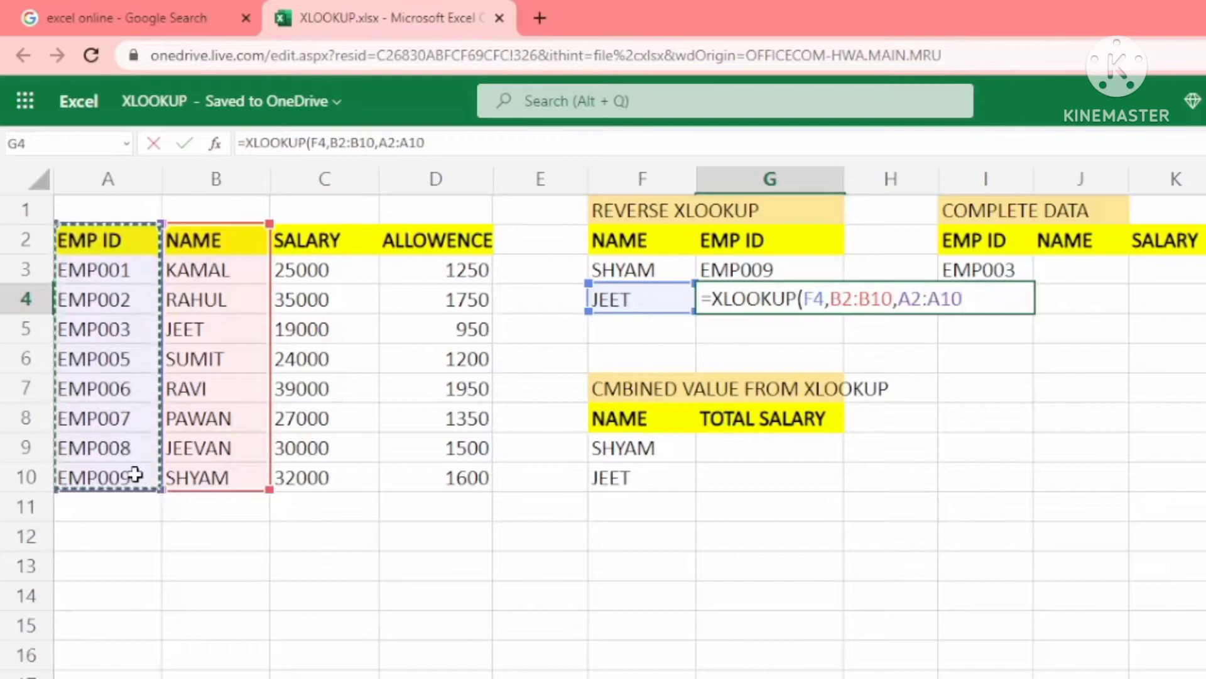
text())
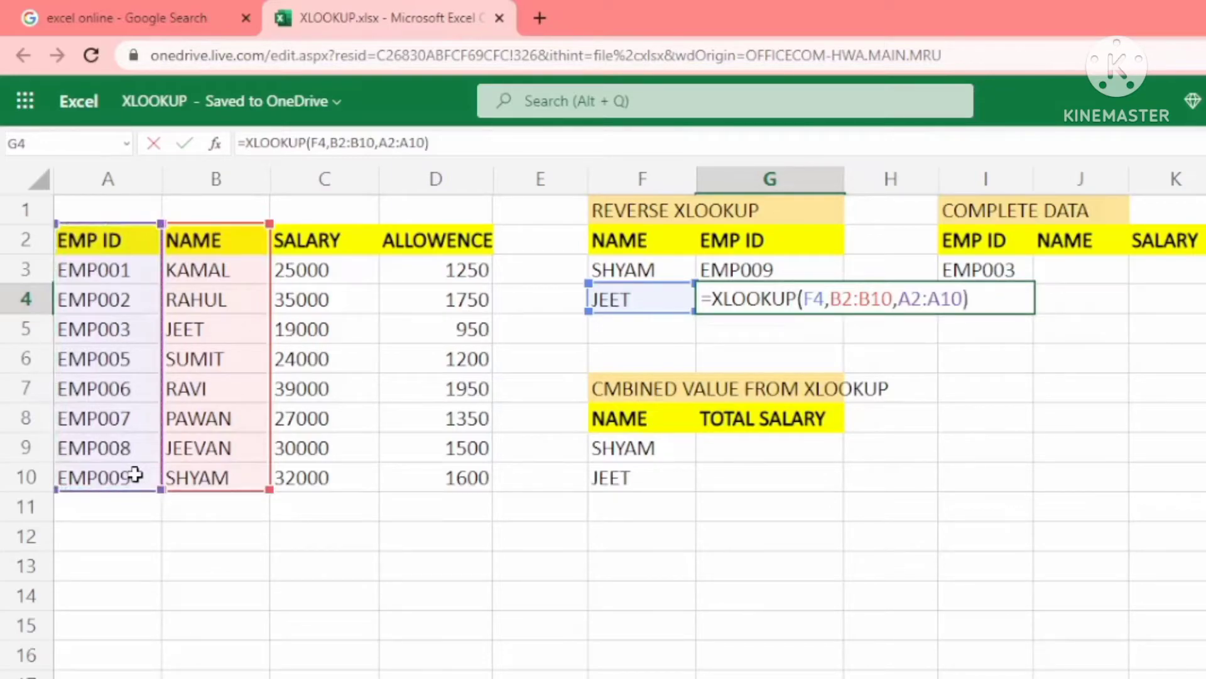
key(Return)
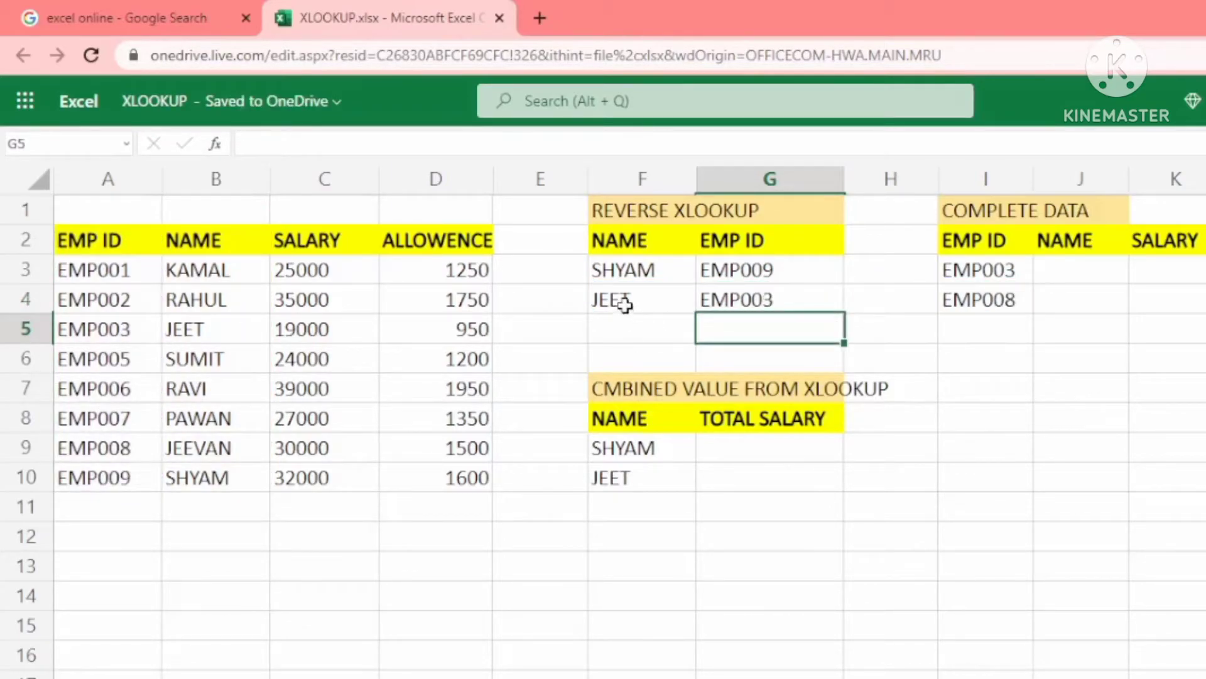
Verify the returned employee IDs in G3 and G4 against rows 5 and 10 of the employee table
click(231, 332)
click(101, 333)
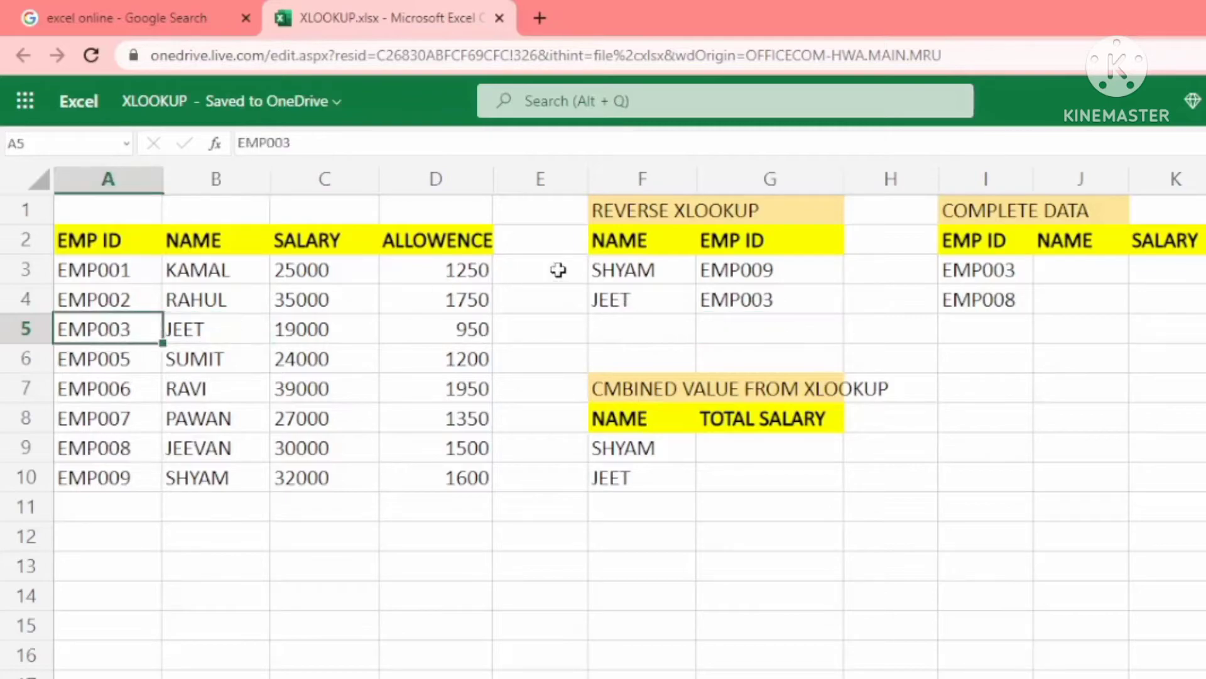
click(595, 271)
click(207, 482)
Examine the names and TOTAL SALARY column of the combined-value table, and the employee table's SALARY and ALLOWENCE columns
click(774, 434)
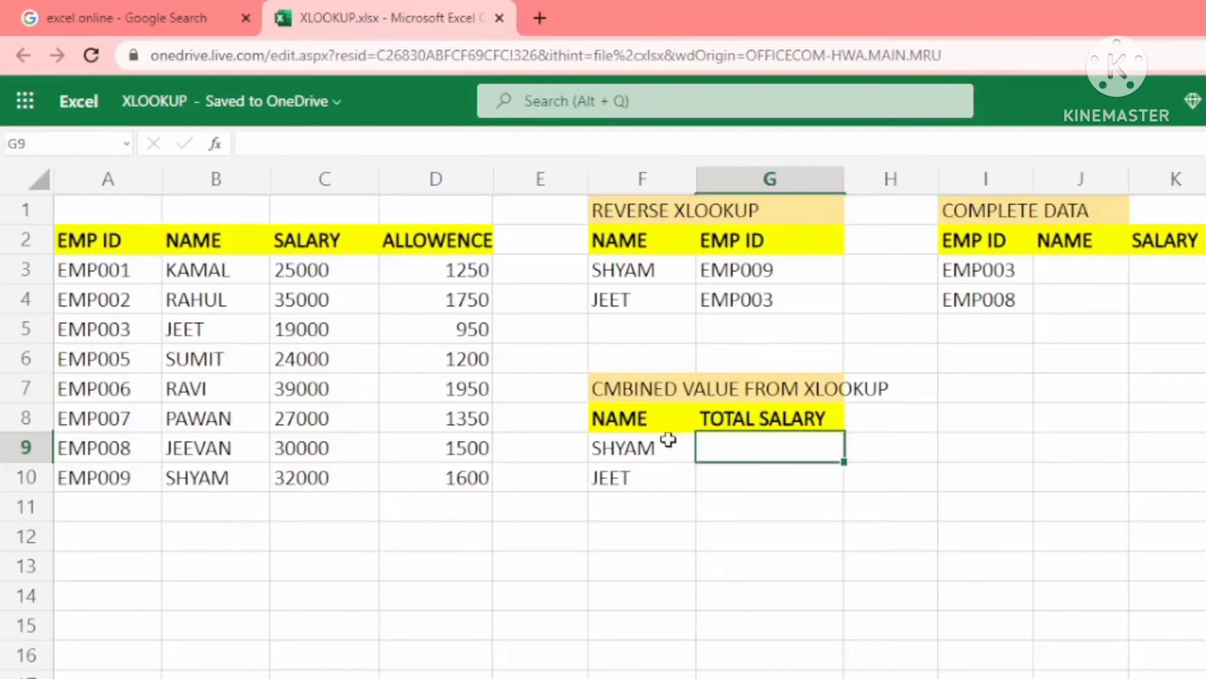
drag(633, 423, 646, 472)
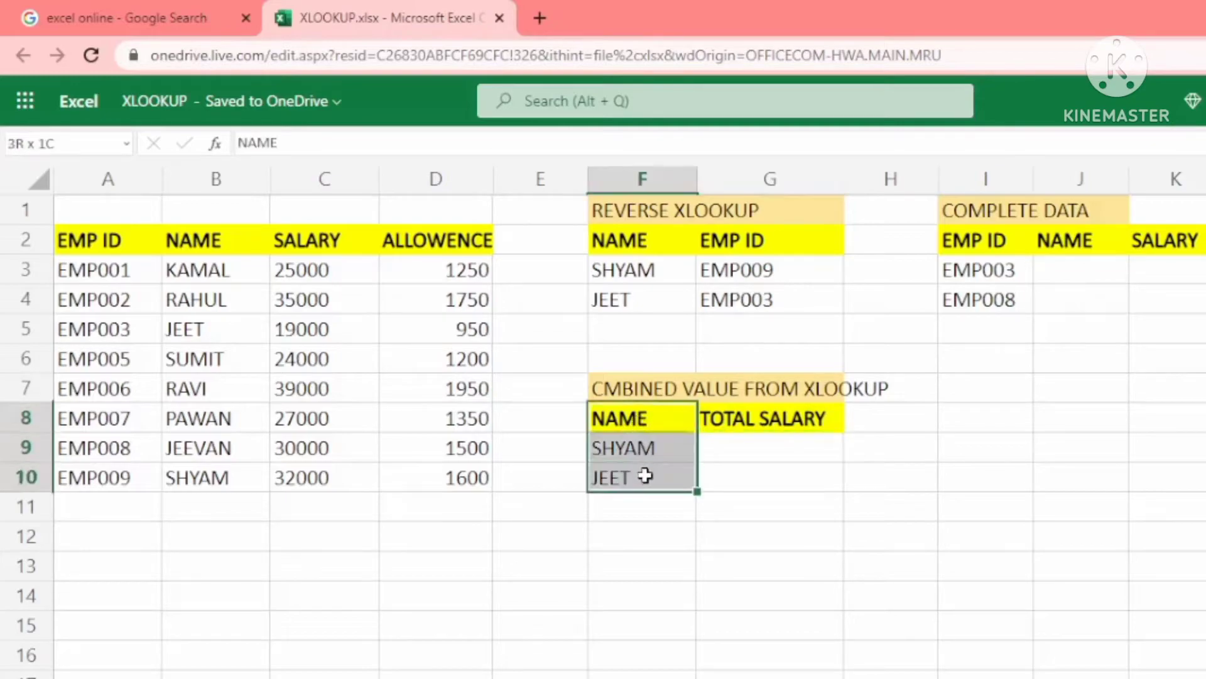
click(797, 443)
click(816, 415)
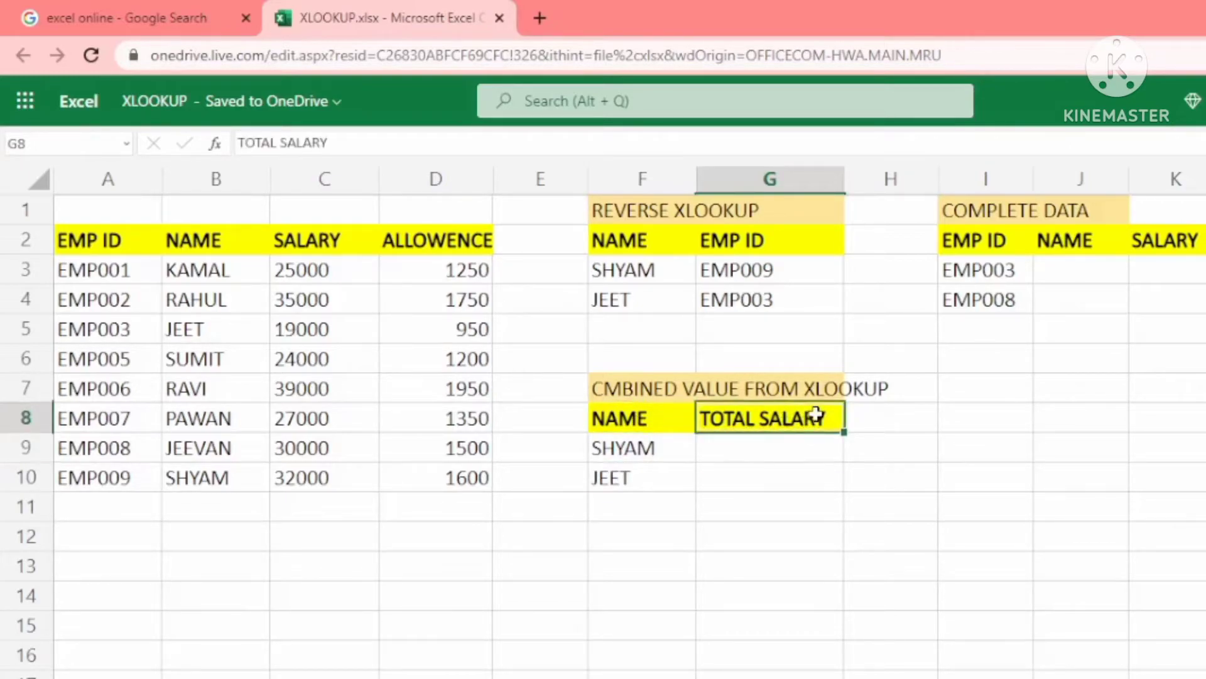
click(330, 252)
drag(330, 258, 358, 470)
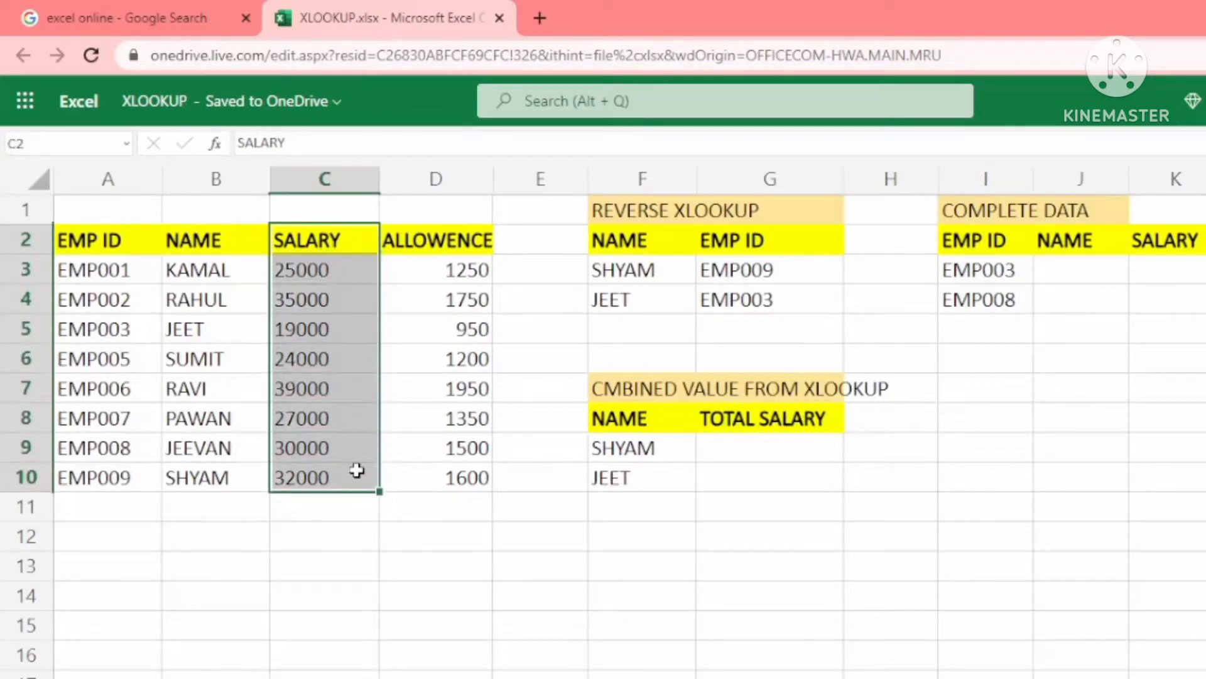
drag(435, 242, 431, 480)
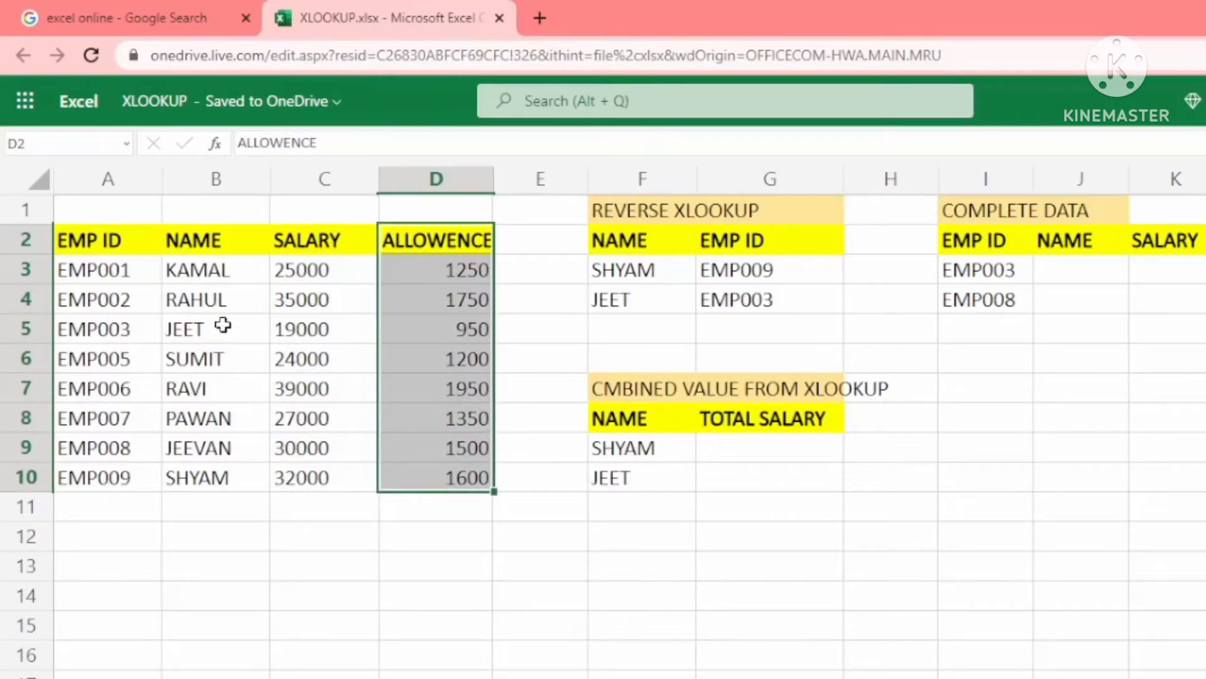
Enter =XLOOKUP(F9,B2:B10,C2:C10+D2:D10) in G9 to return the combined salary and allowance for the first name
drag(336, 251, 436, 476)
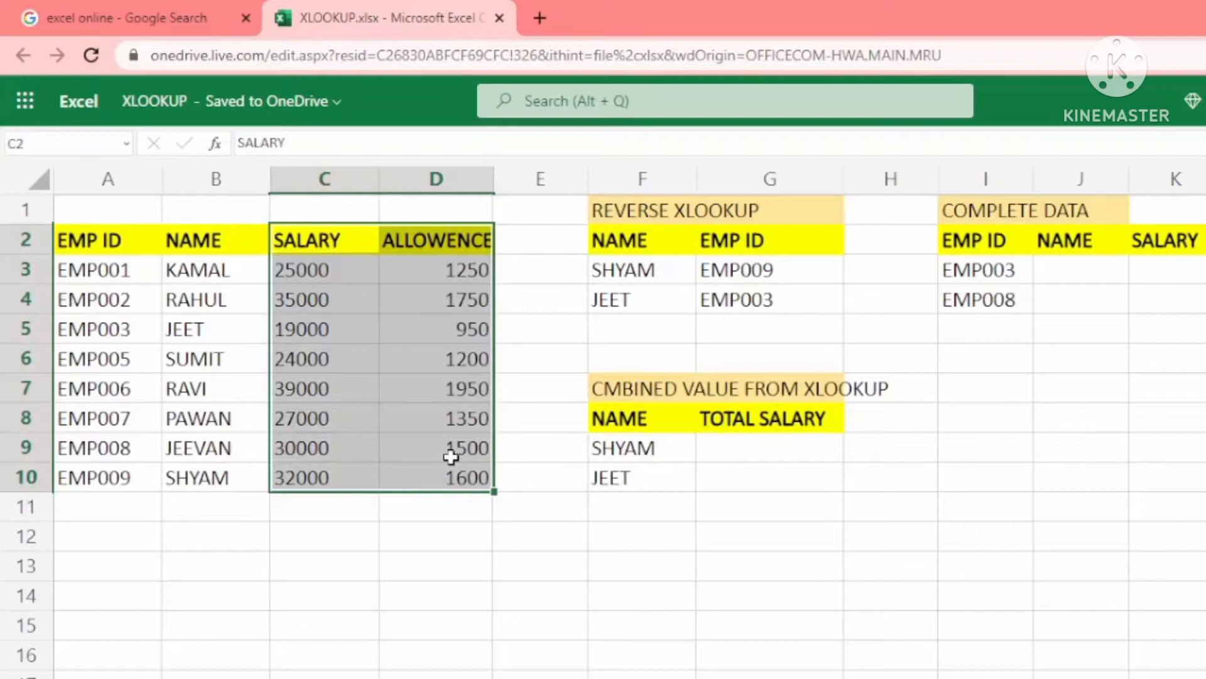
click(772, 451)
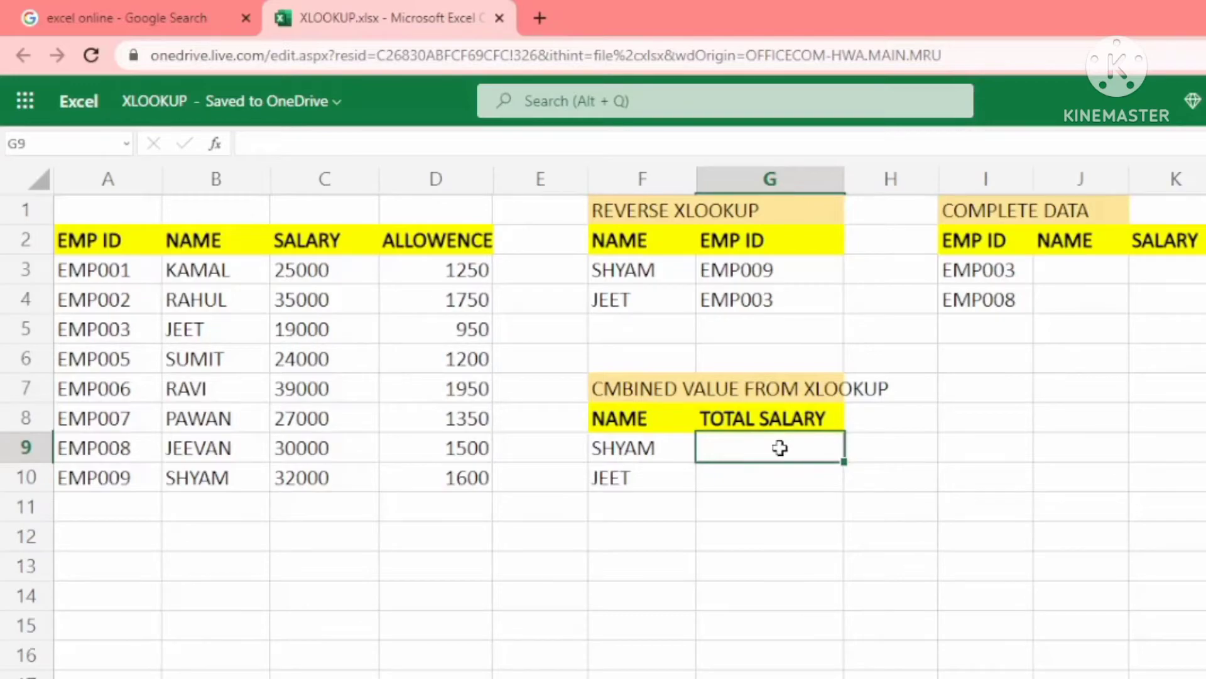
text(=)
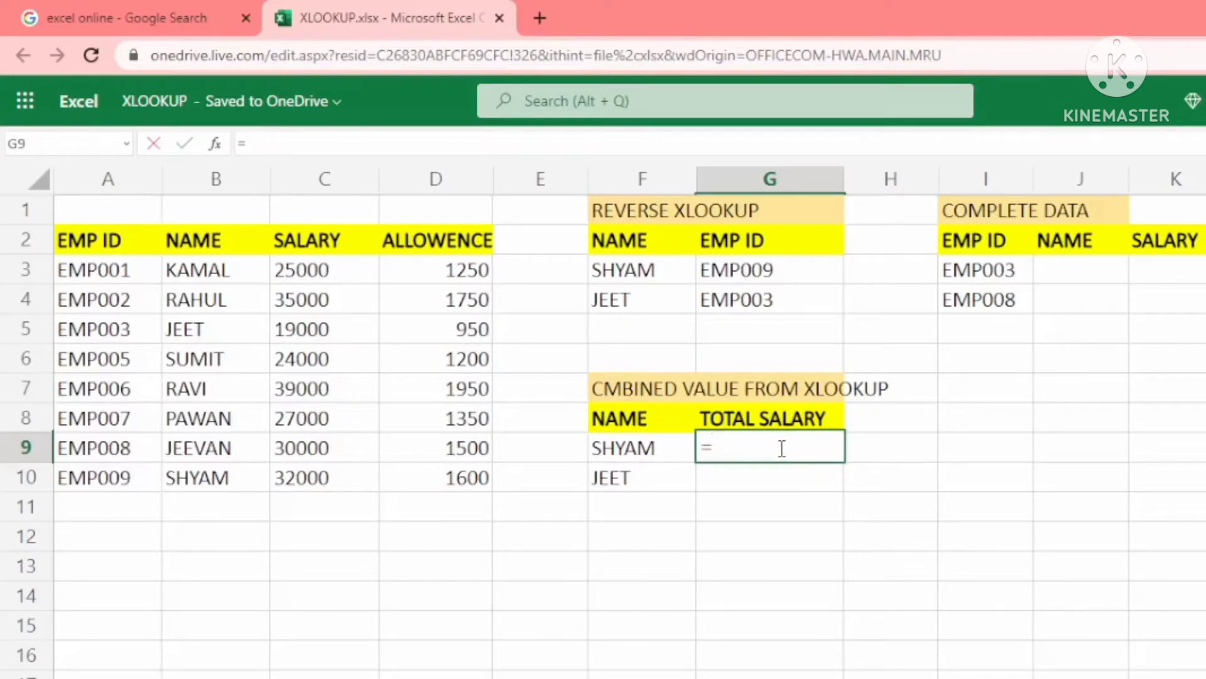
text(xl)
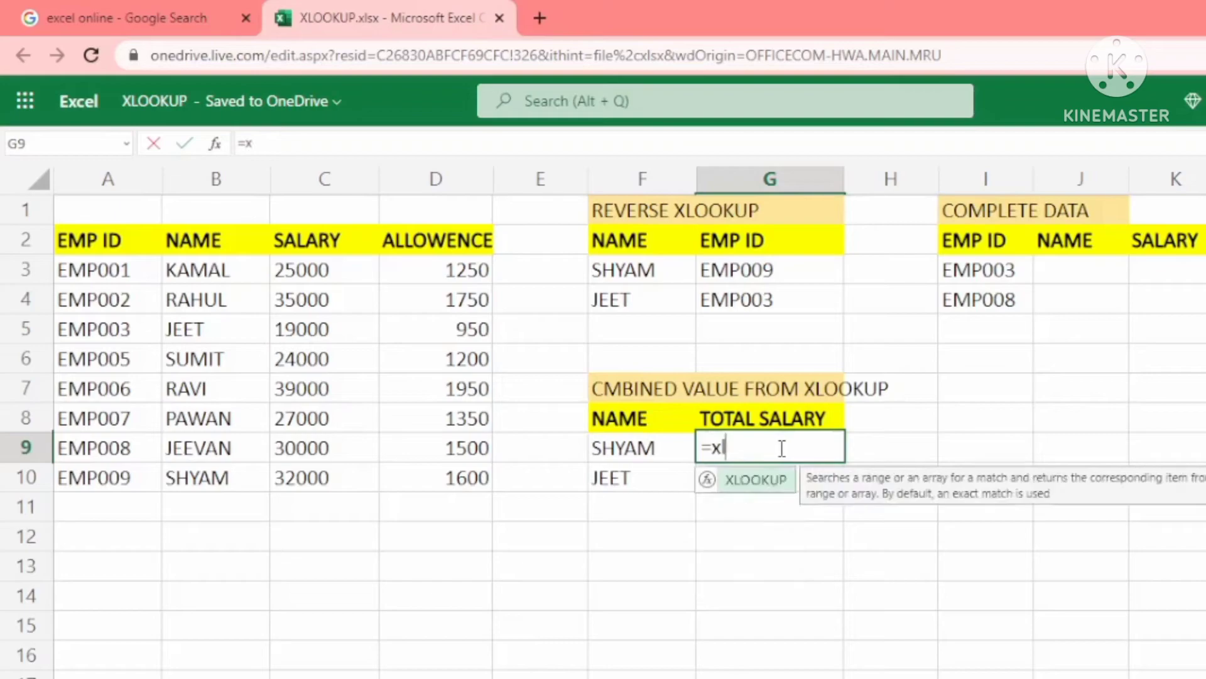
double_click(755, 481)
click(662, 448)
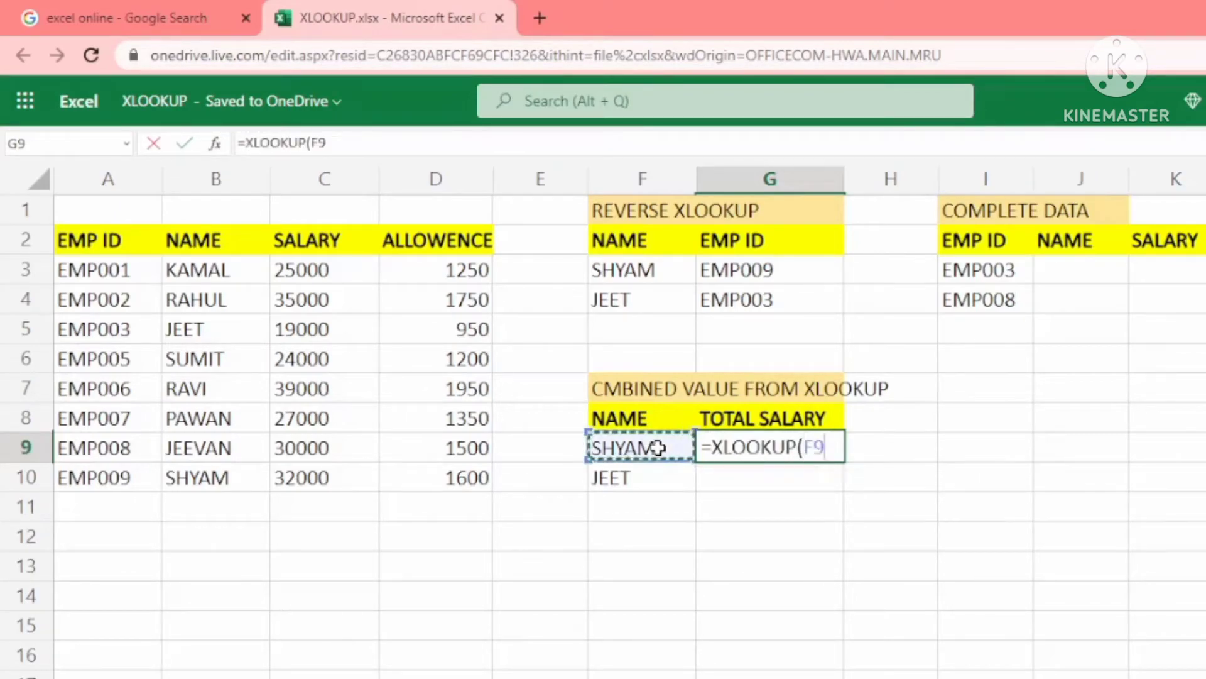
text(,)
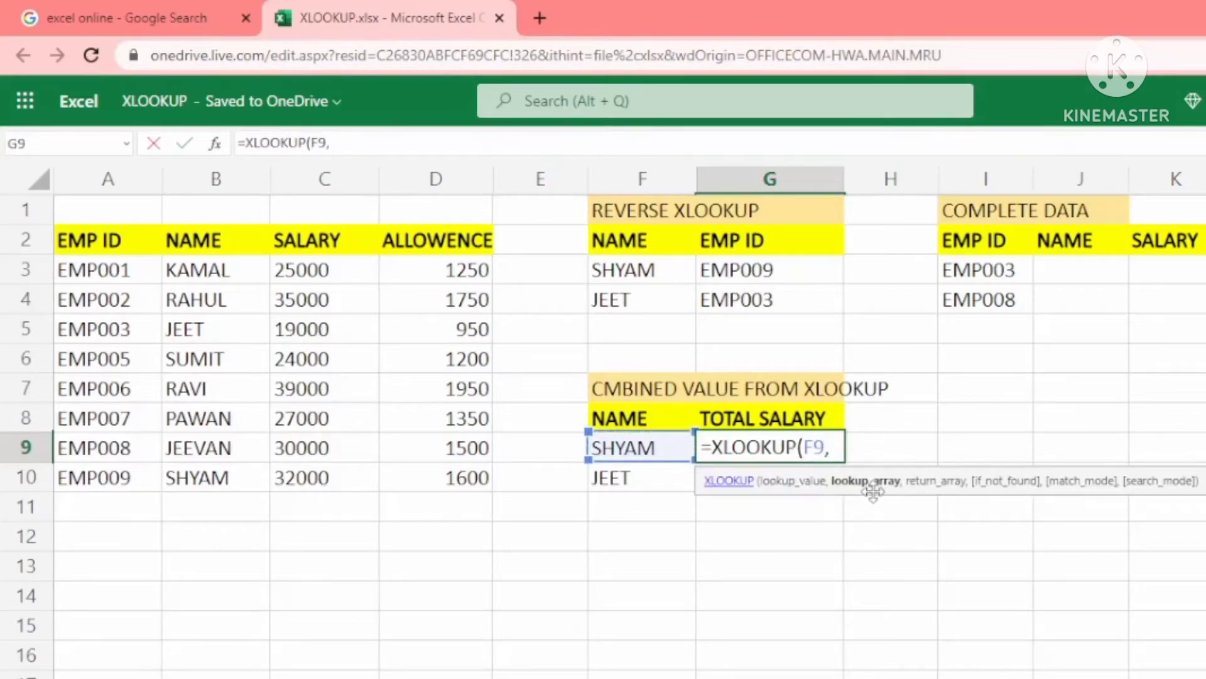
drag(248, 234, 253, 476)
text(,)
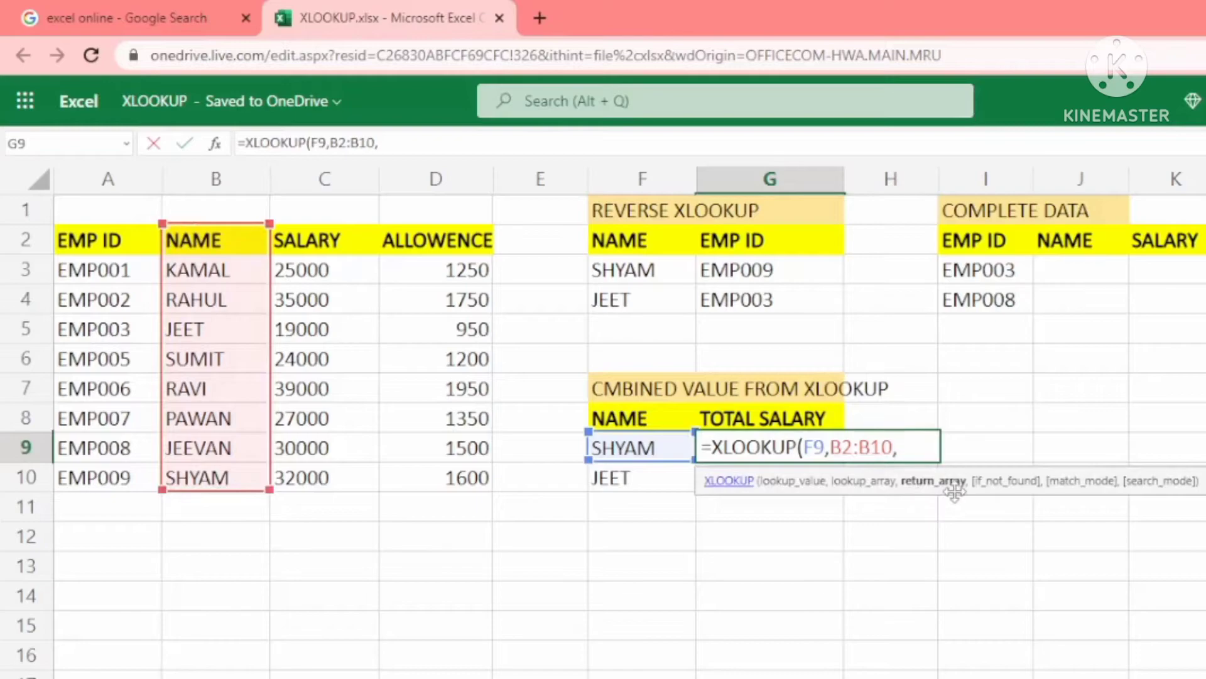
drag(348, 237, 349, 479)
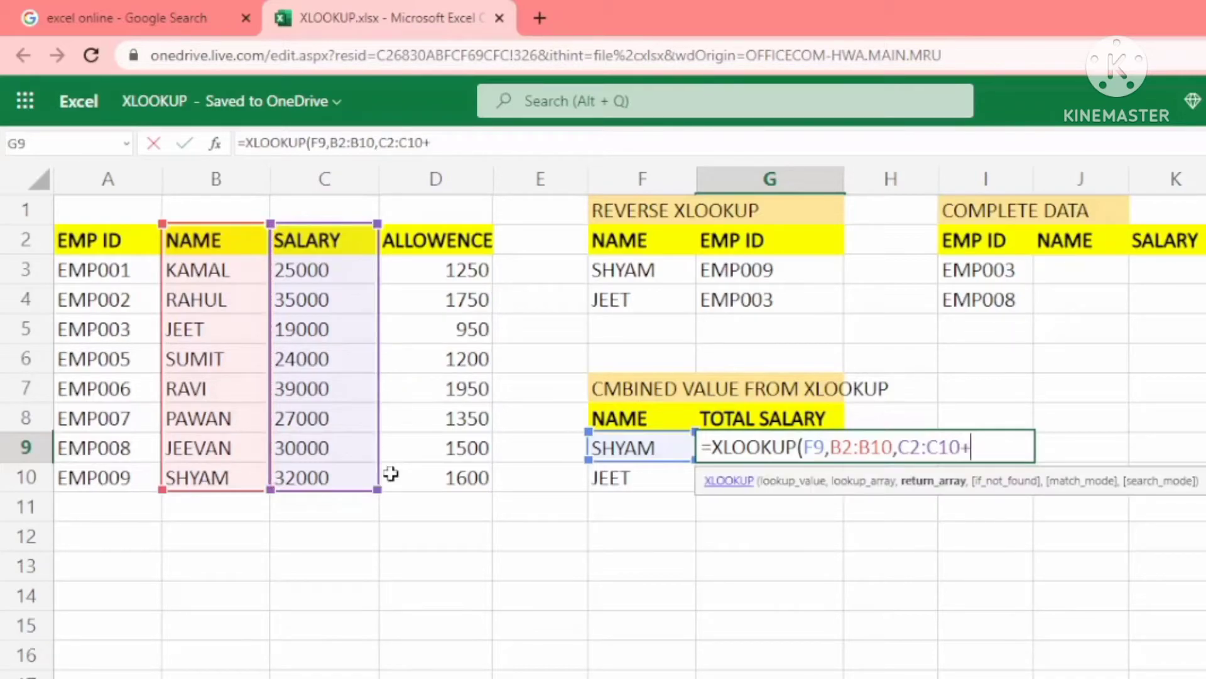
drag(456, 234, 460, 471)
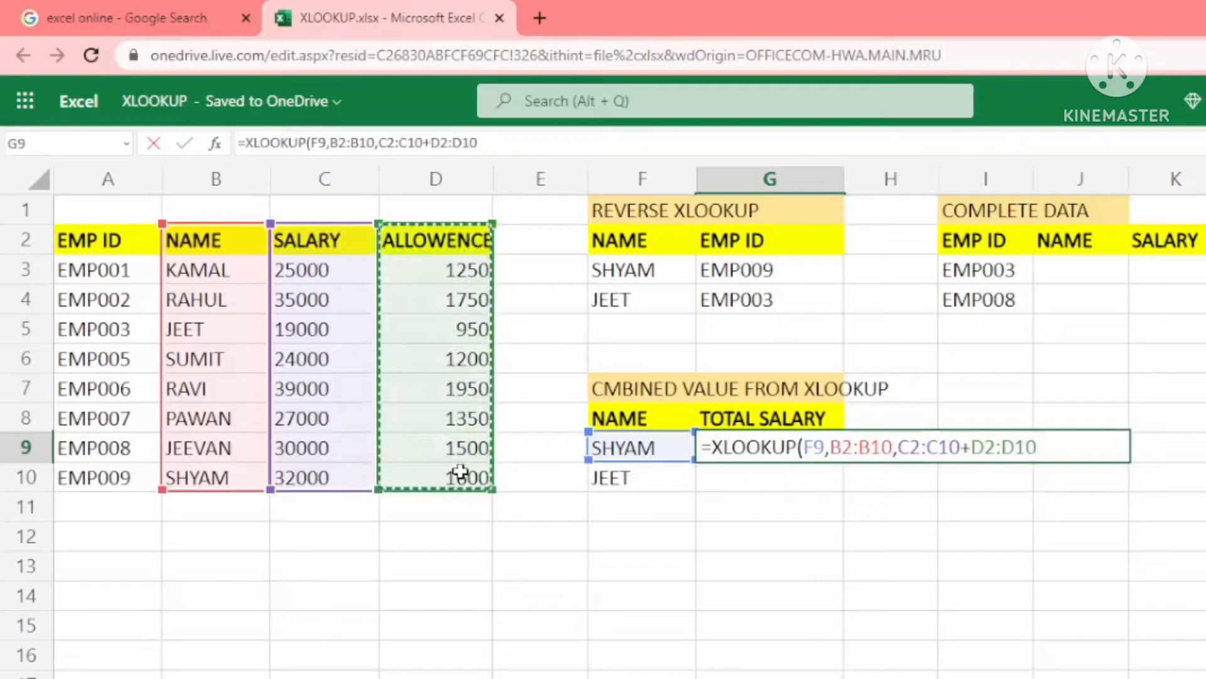
text())
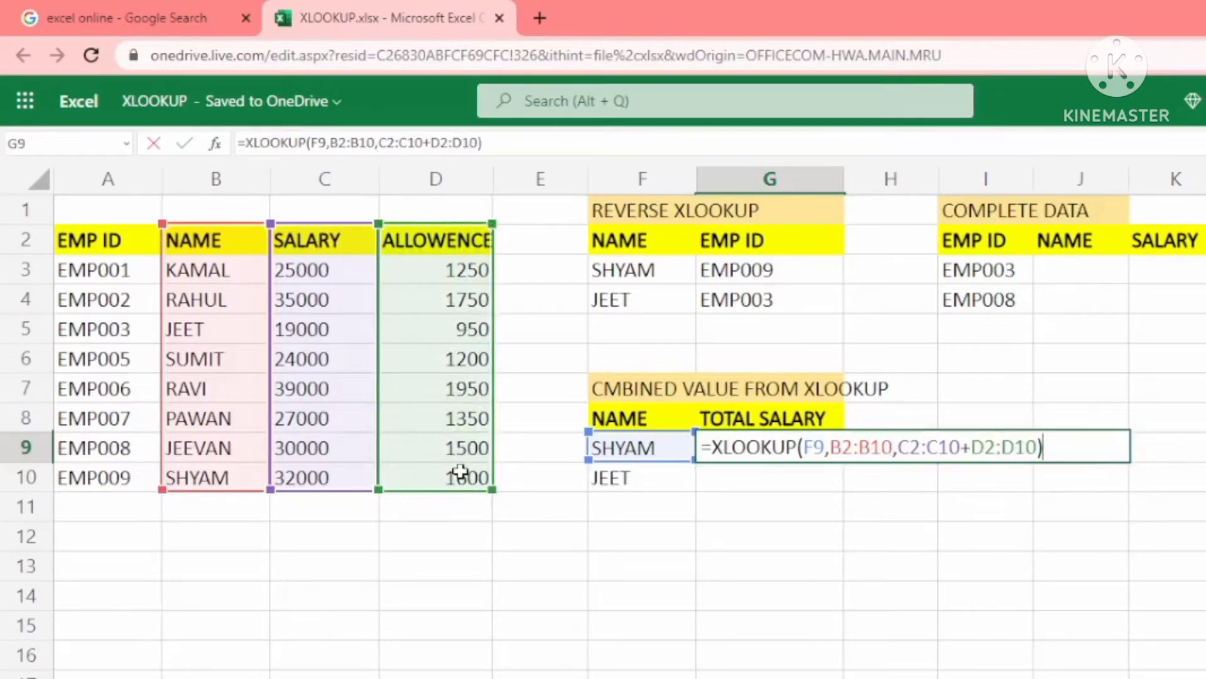
key(Return)
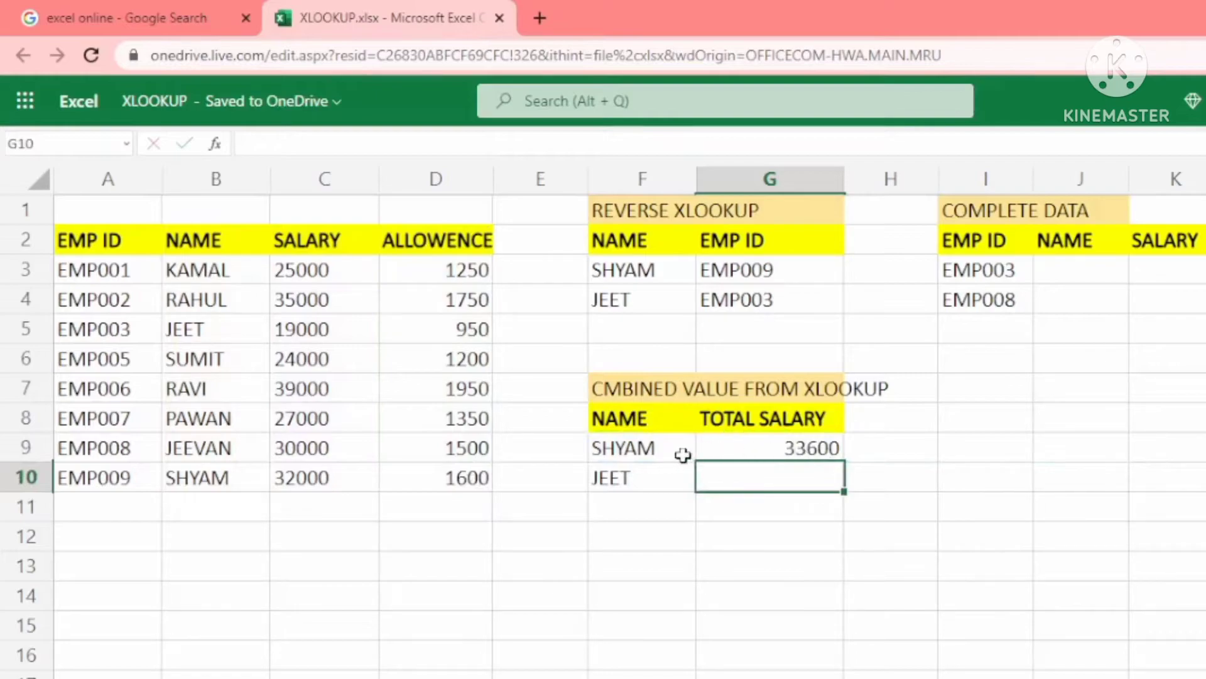
Verify the total salary in G9 against the name, SALARY and ALLOWENCE values in row 10 of the employee table
click(641, 457)
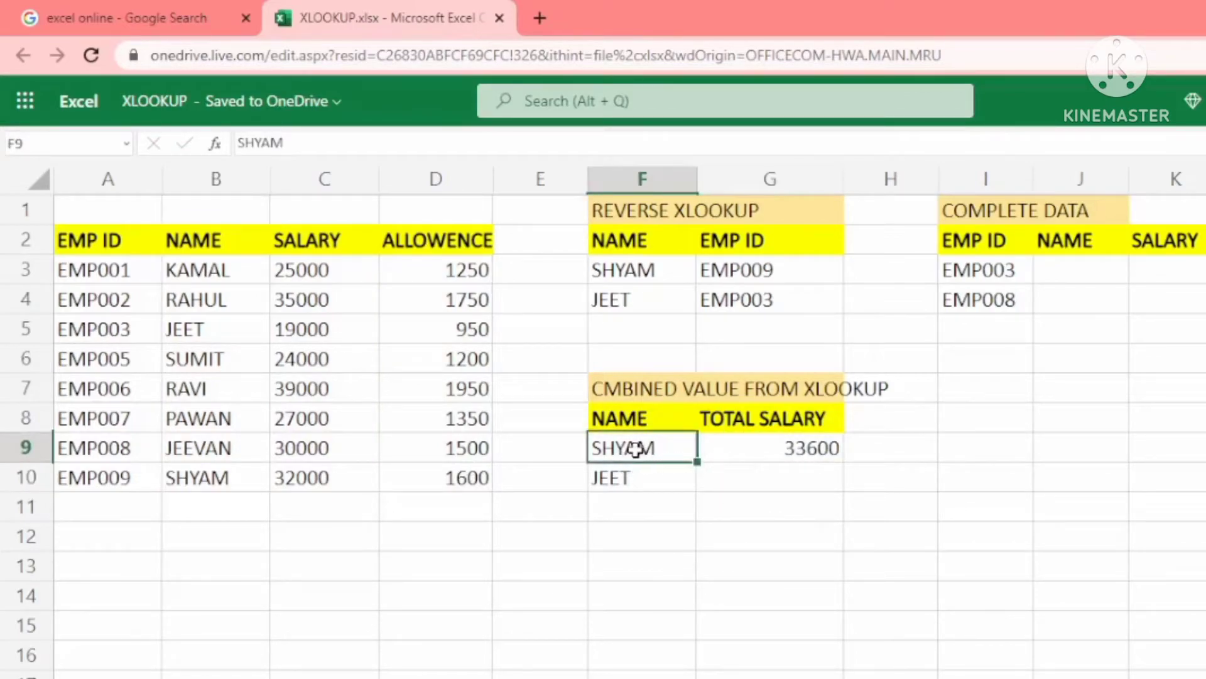
click(227, 484)
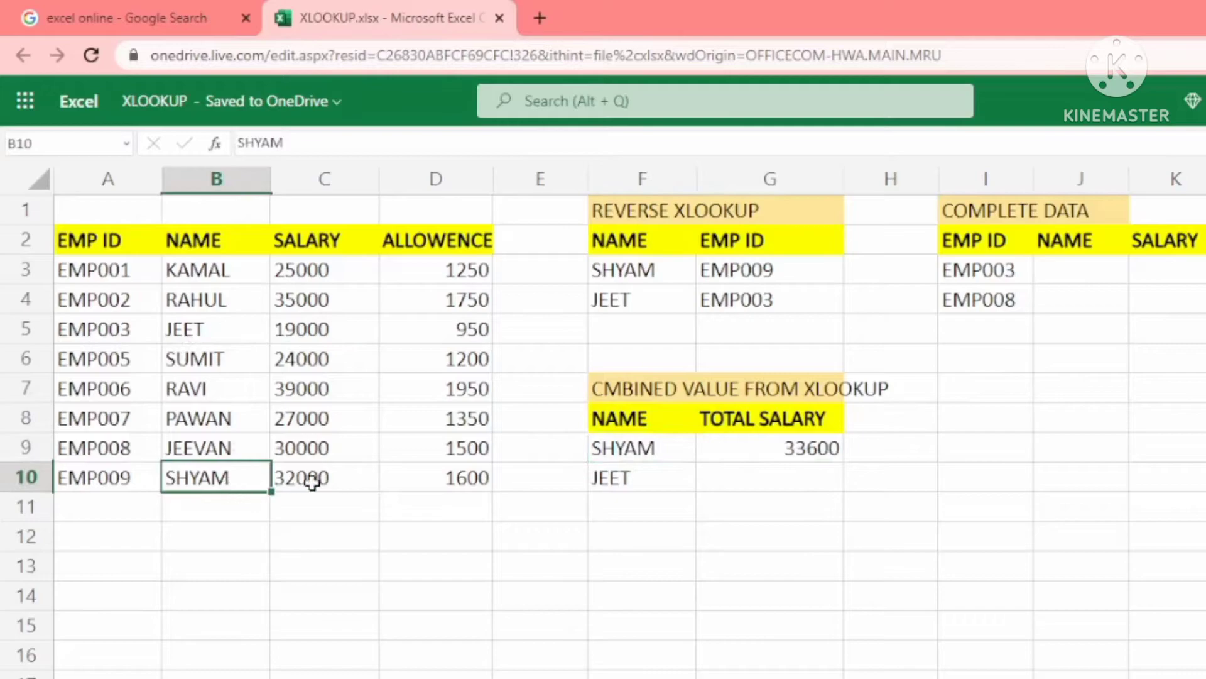
click(338, 478)
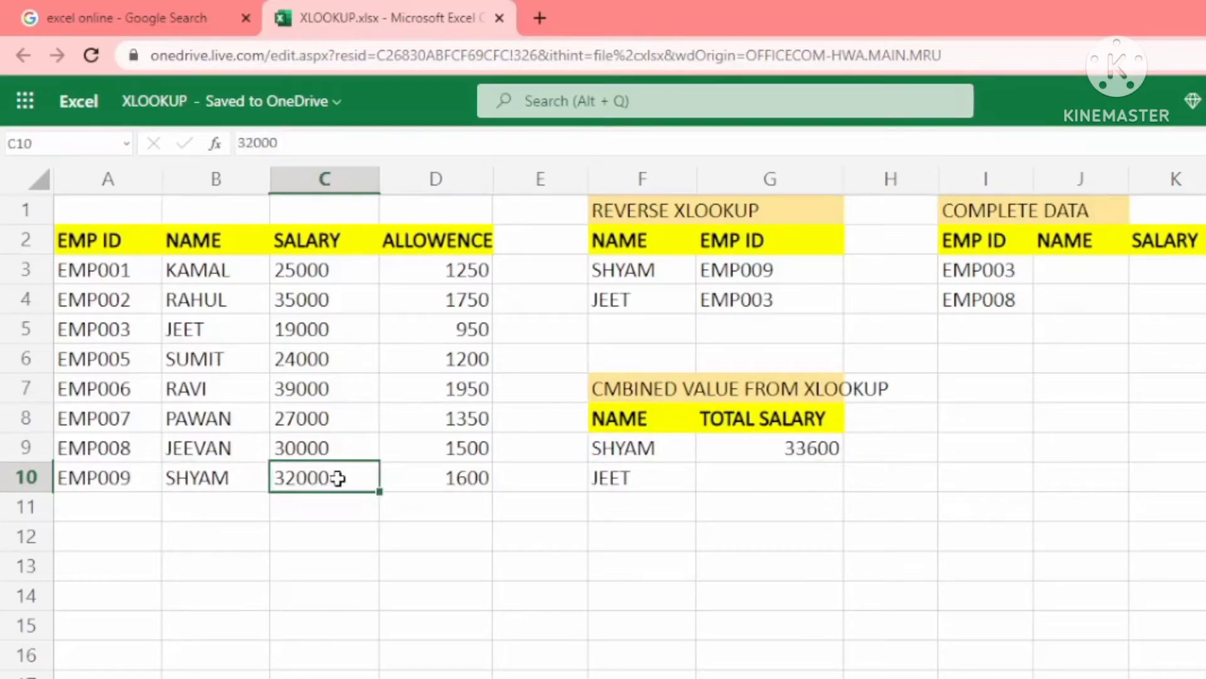
click(462, 476)
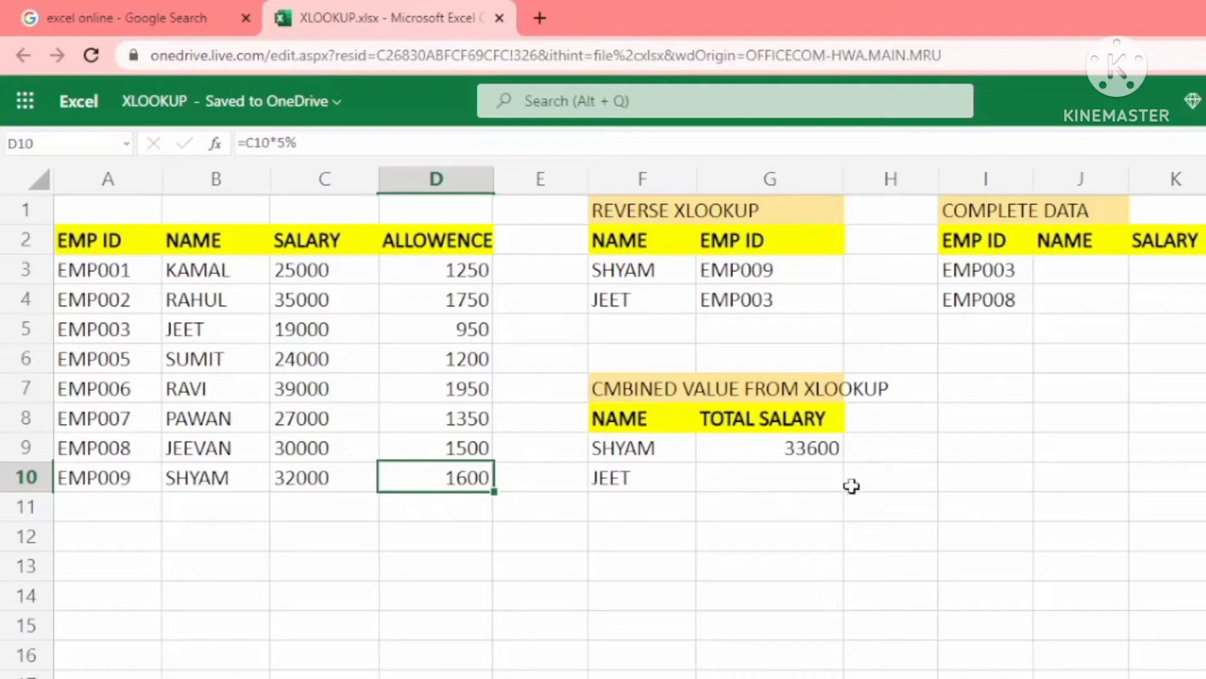
click(787, 452)
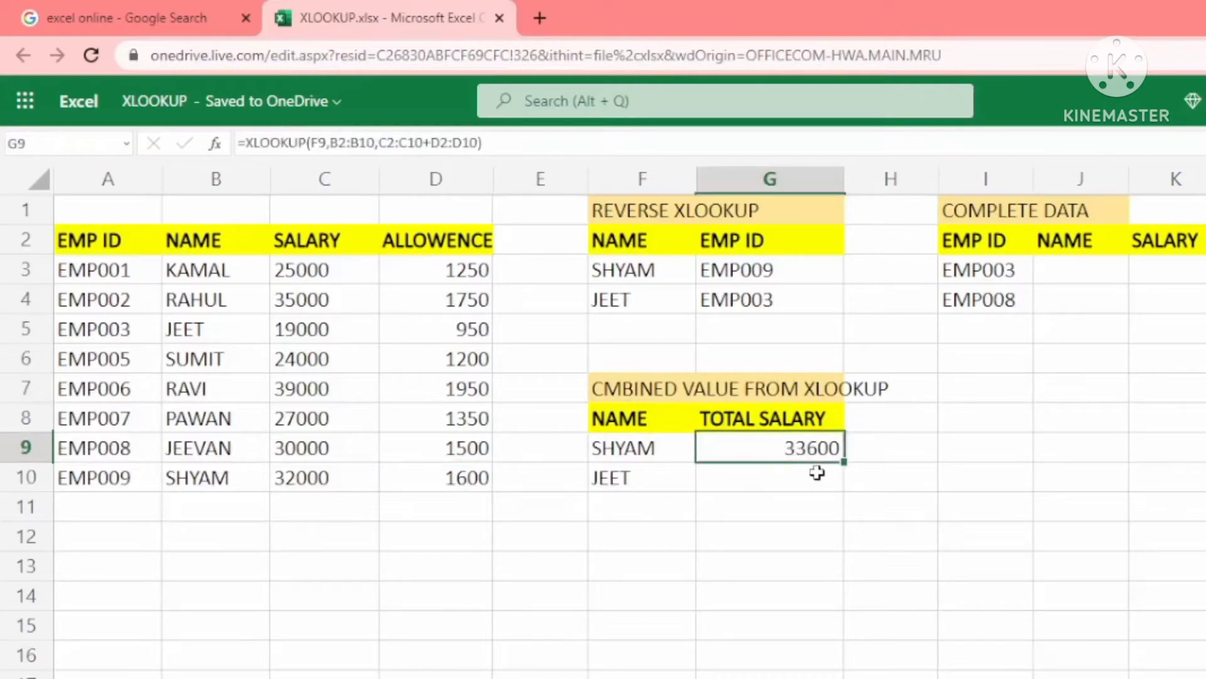
Enter =XLOOKUP(F10,B2:B10,C2:C10+D2:D10) in G10 to return the combined salary and allowance for the second name
click(786, 483)
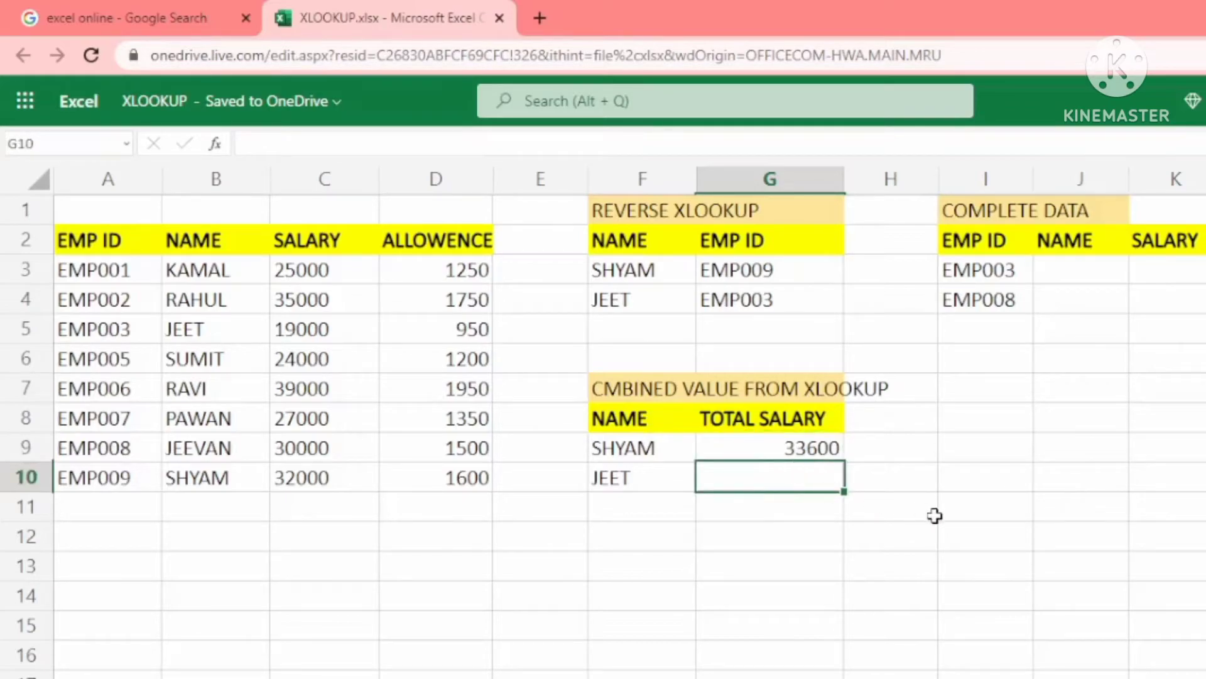
text(=)
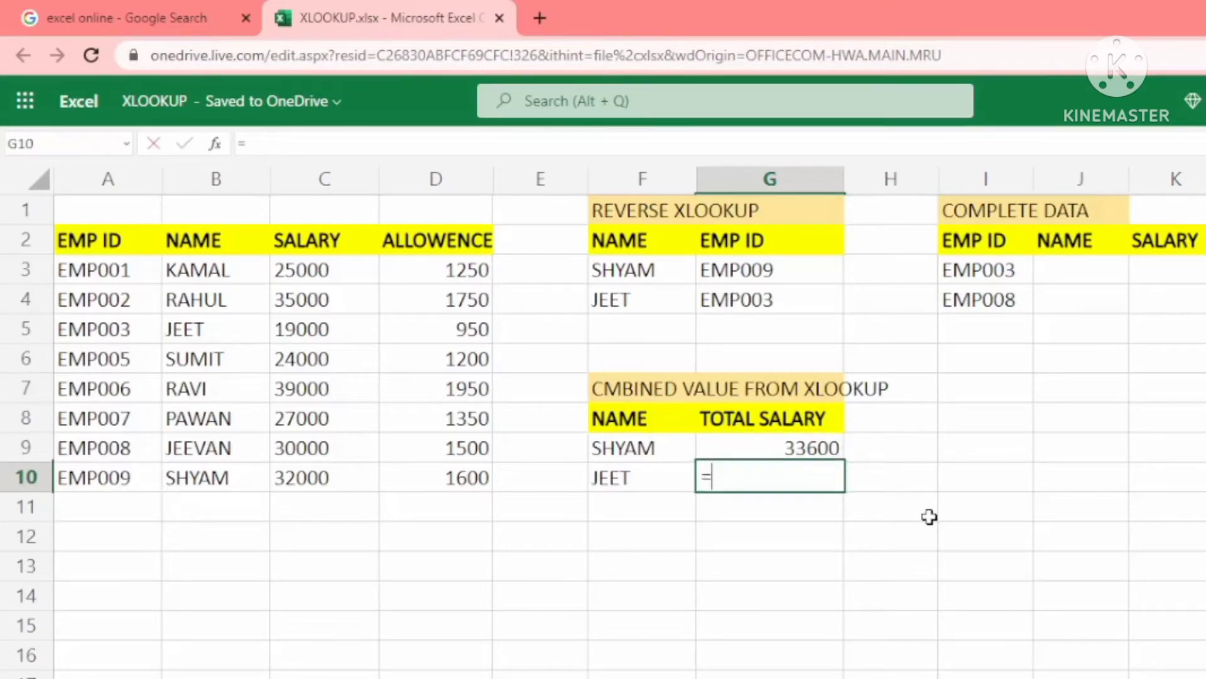
text(xlo)
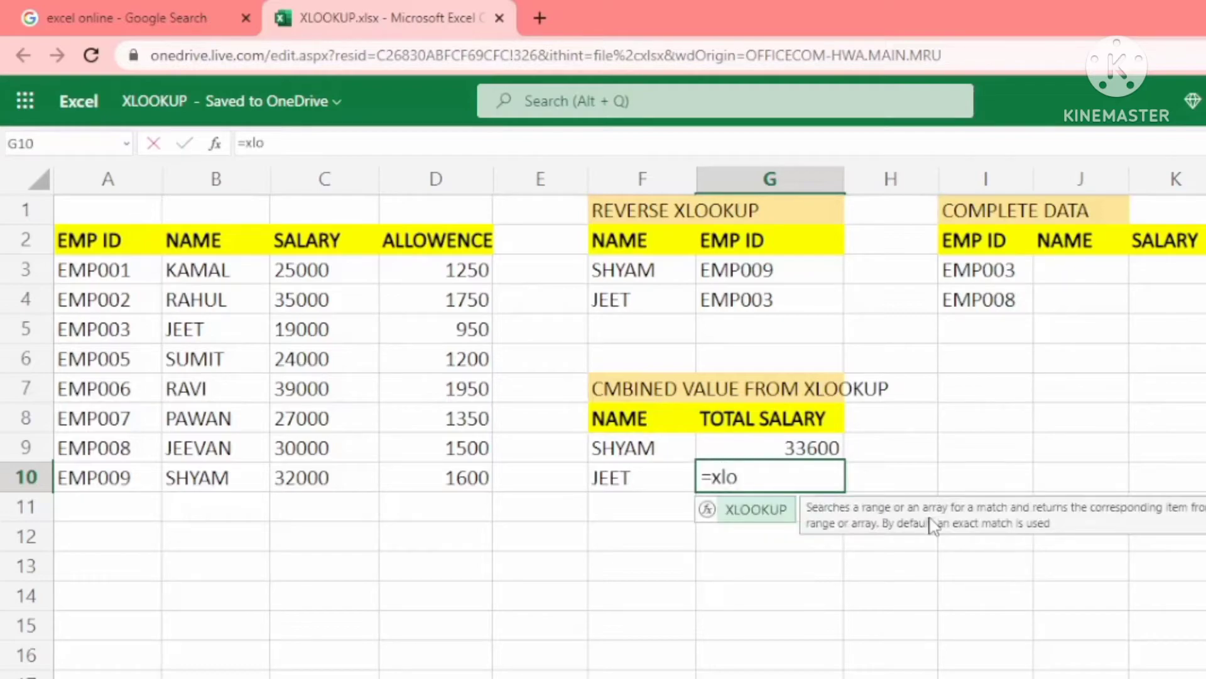
key(Tab)
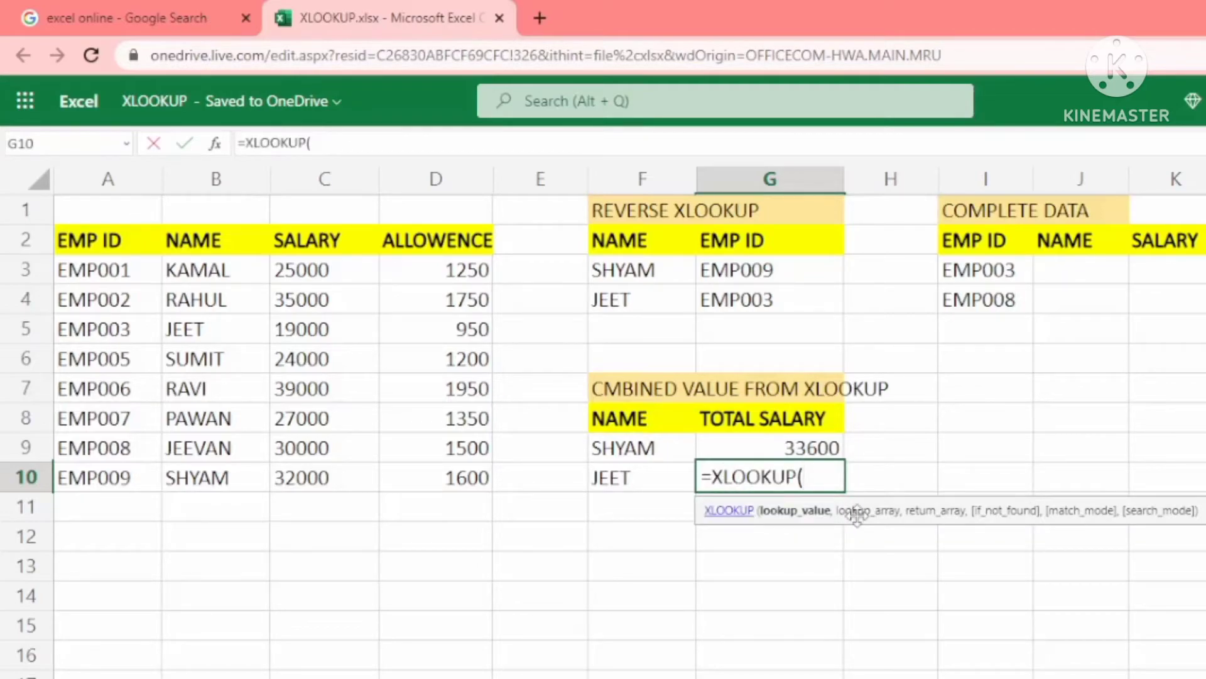
click(646, 485)
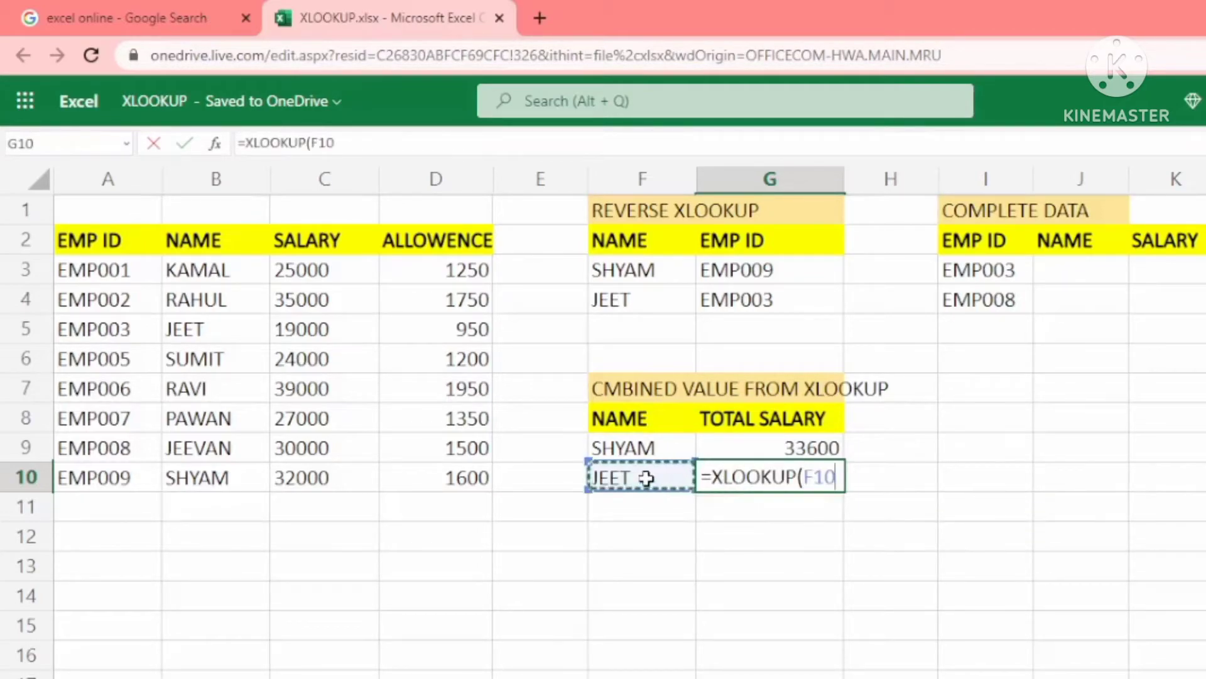
text(,)
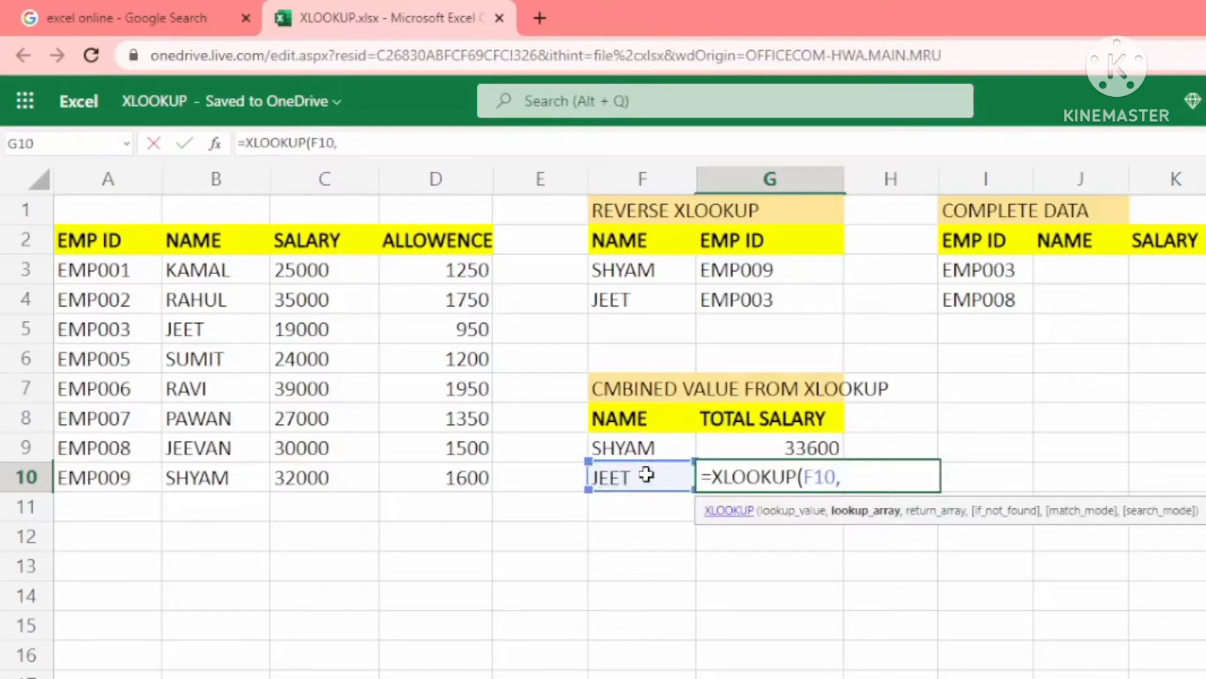
drag(205, 246, 238, 479)
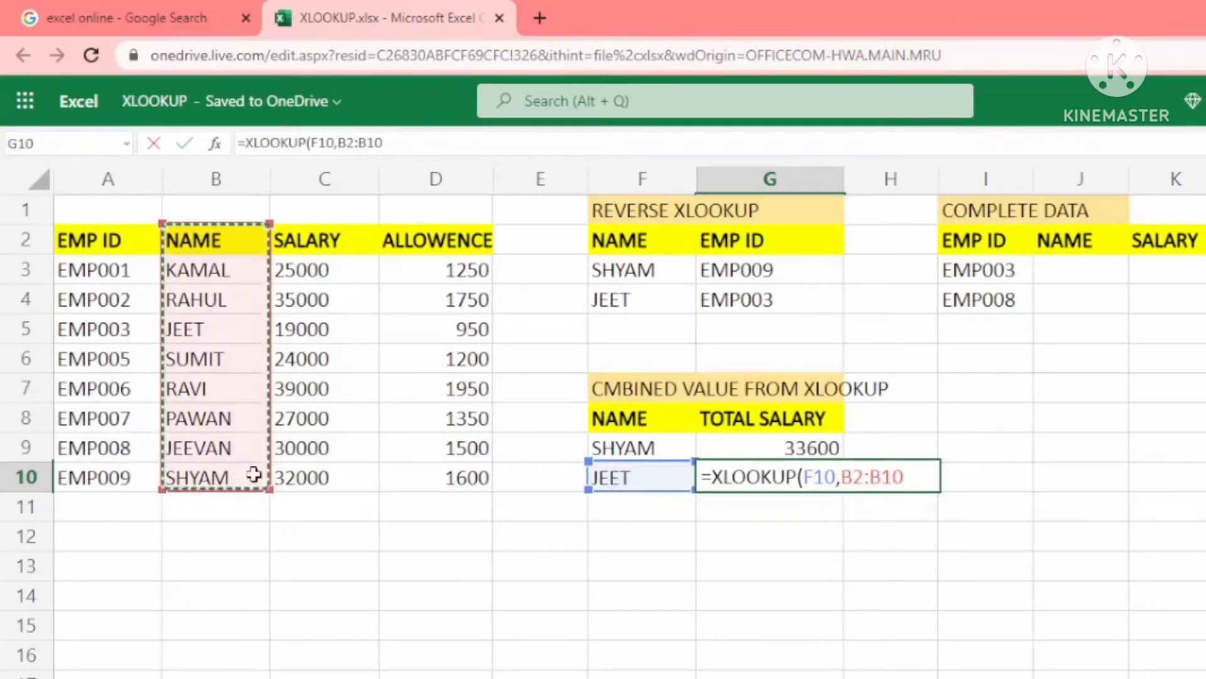
text(,)
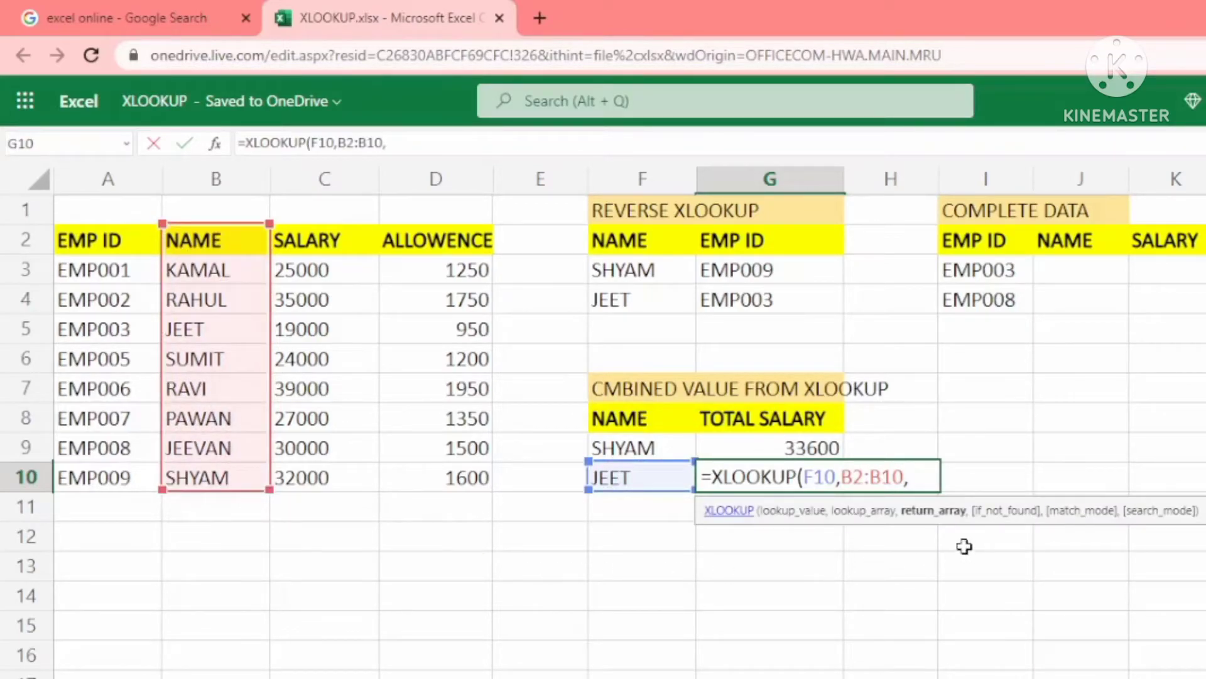
drag(349, 238, 355, 467)
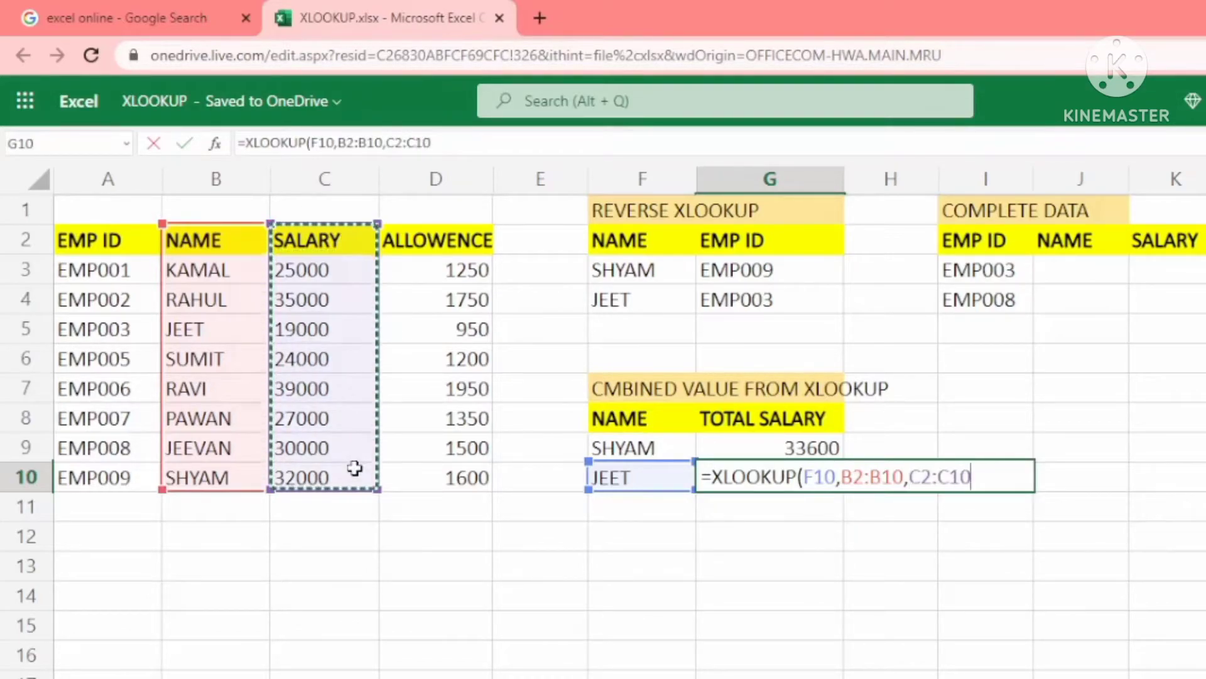
text(+)
drag(459, 237, 471, 481)
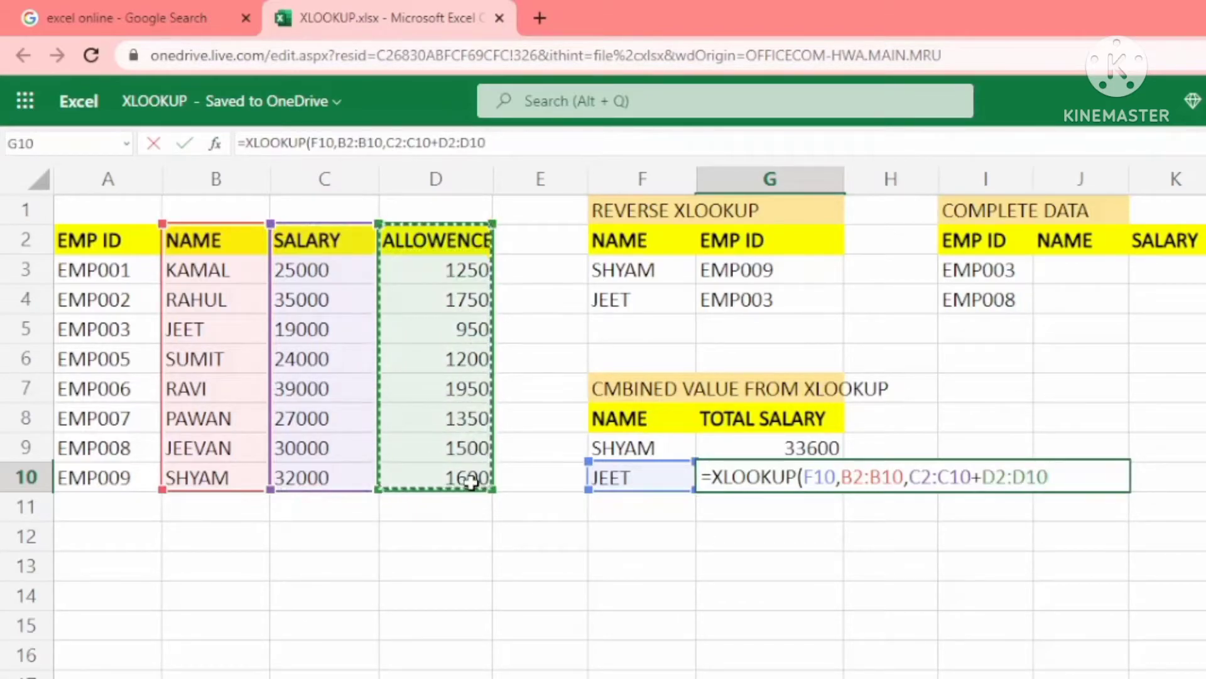
text())
key(Return)
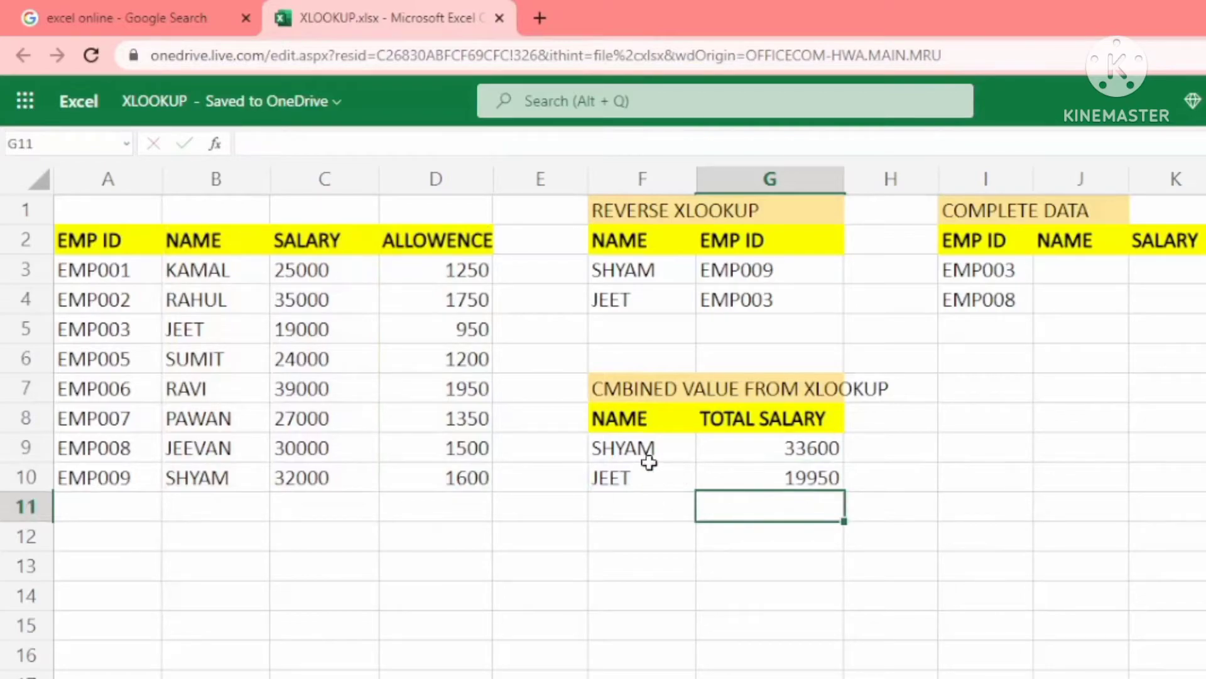
Verify the total salary in G10 against the SALARY and ALLOWENCE values in row 5 of the employee table
click(322, 331)
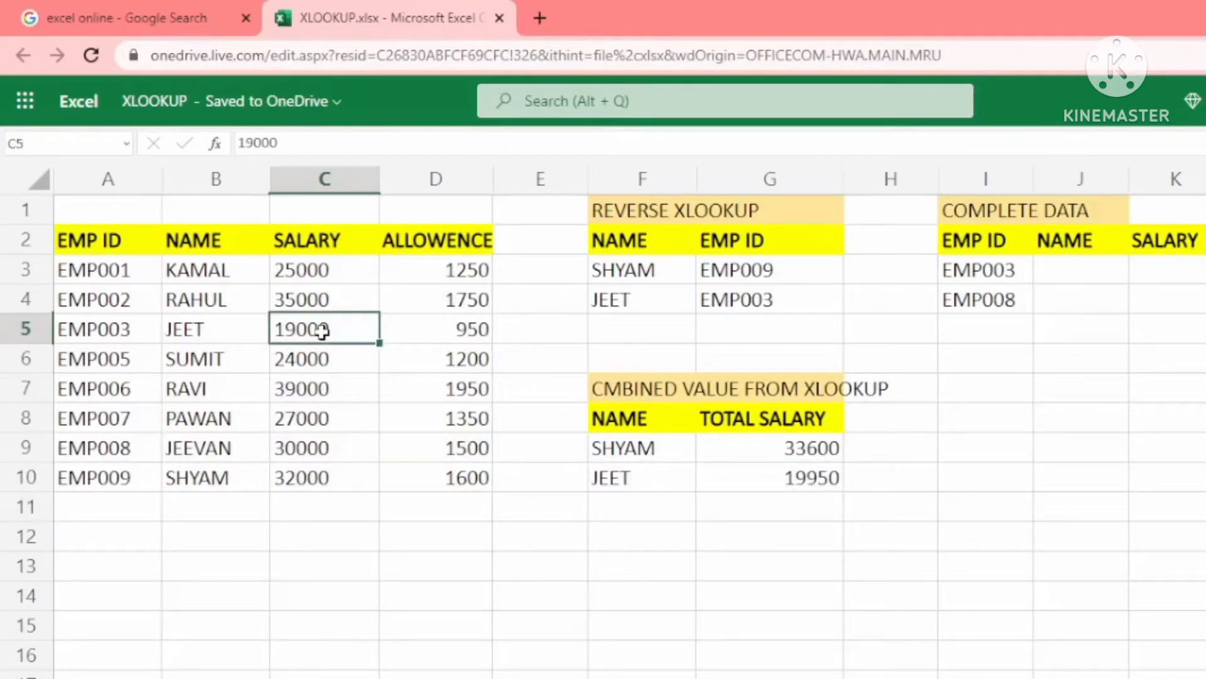
click(462, 332)
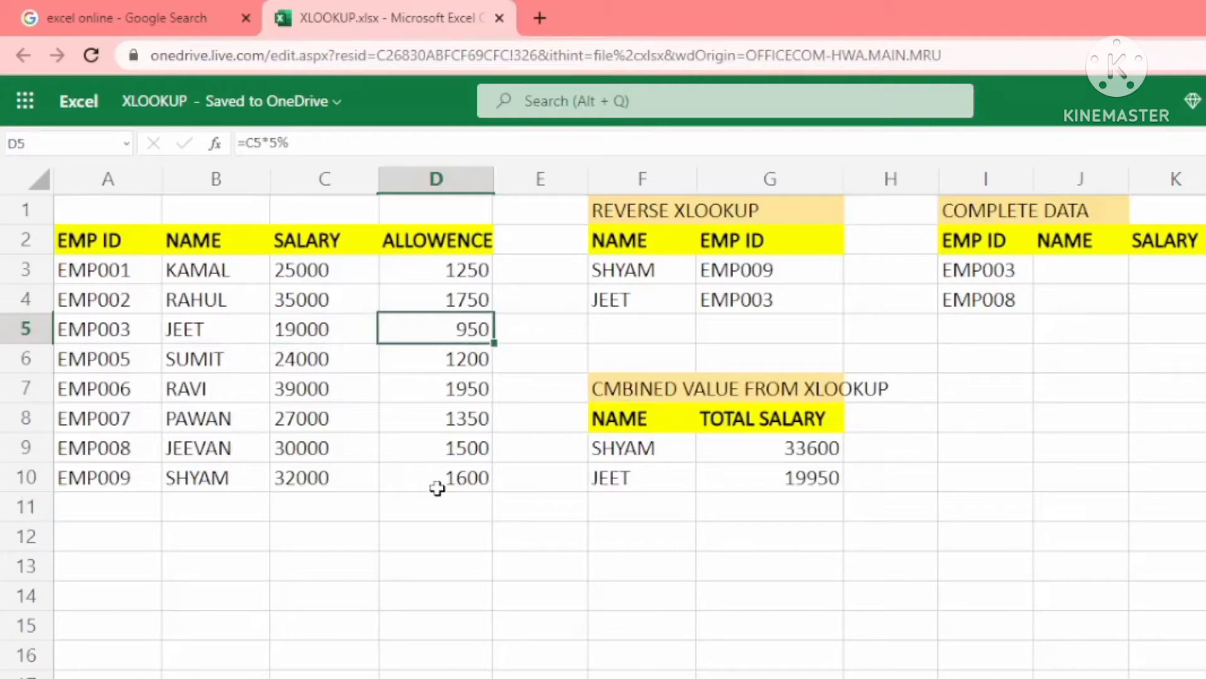
click(771, 482)
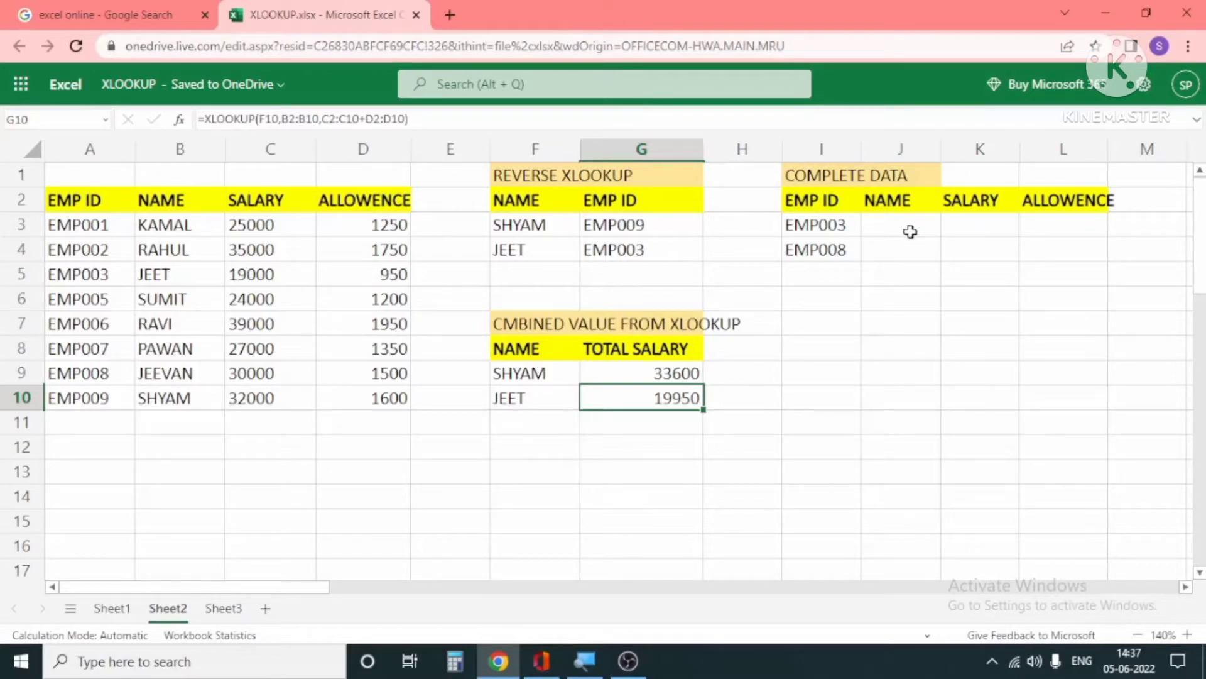
Examine the empty NAME, SALARY and ALLOWENCE cells beside the employee IDs in the COMPLETE DATA table
click(880, 225)
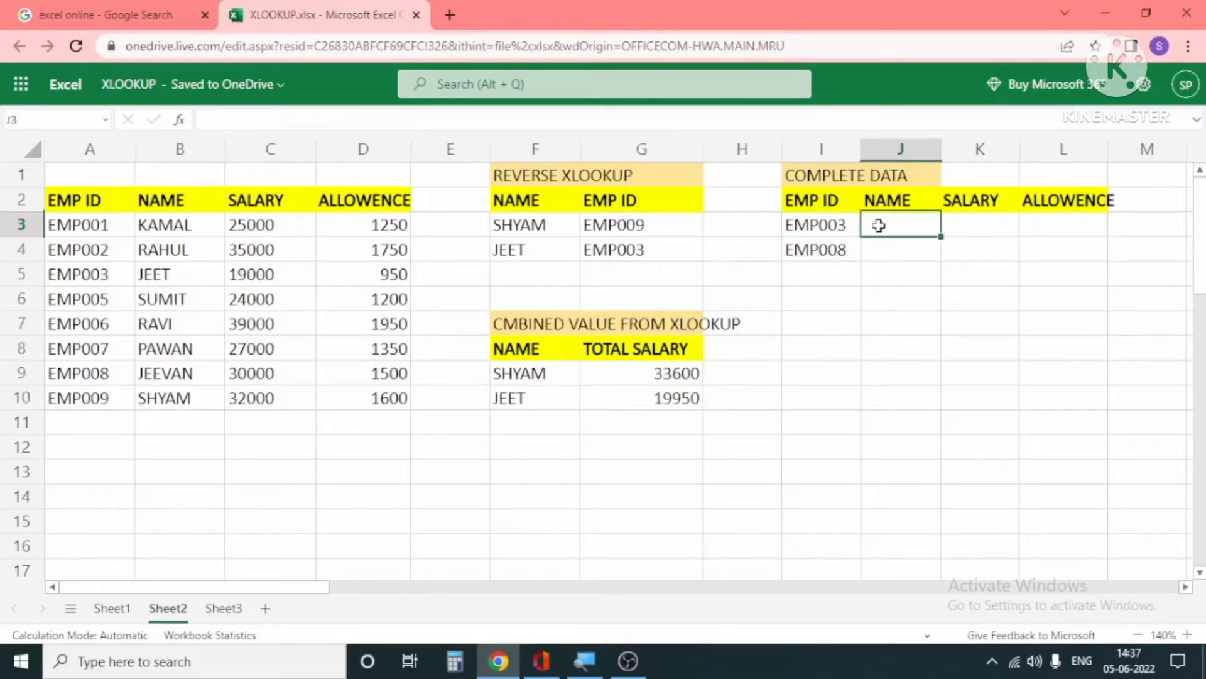
click(990, 225)
click(1072, 225)
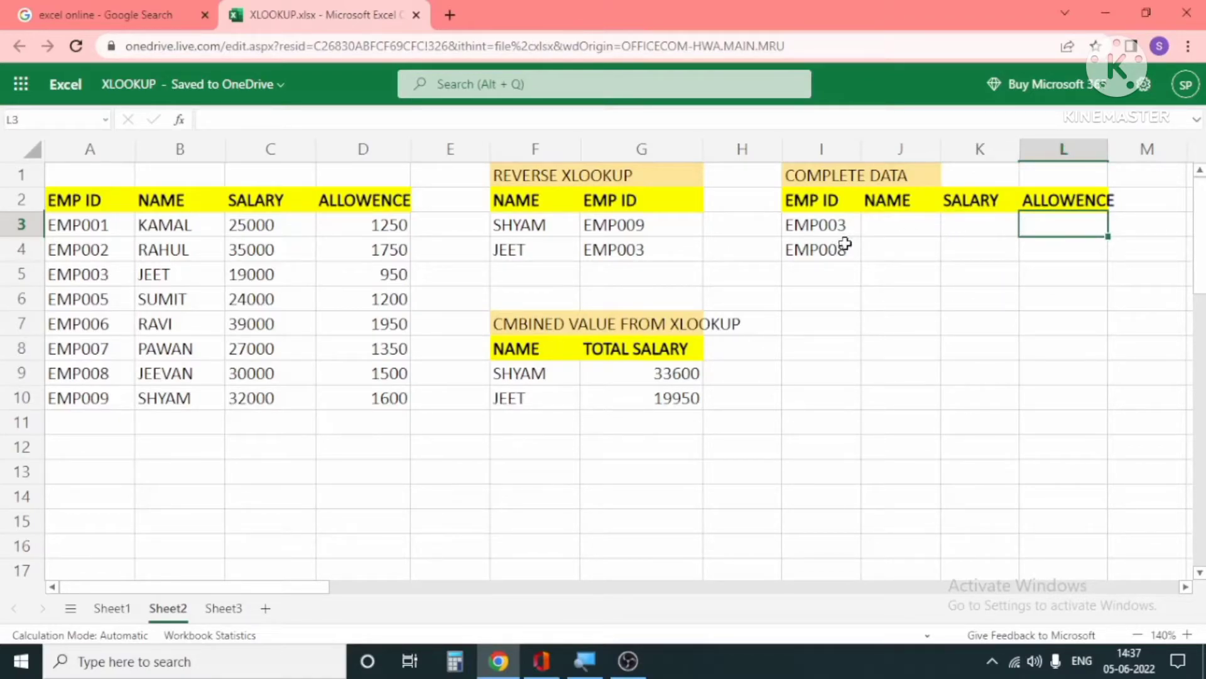
click(907, 225)
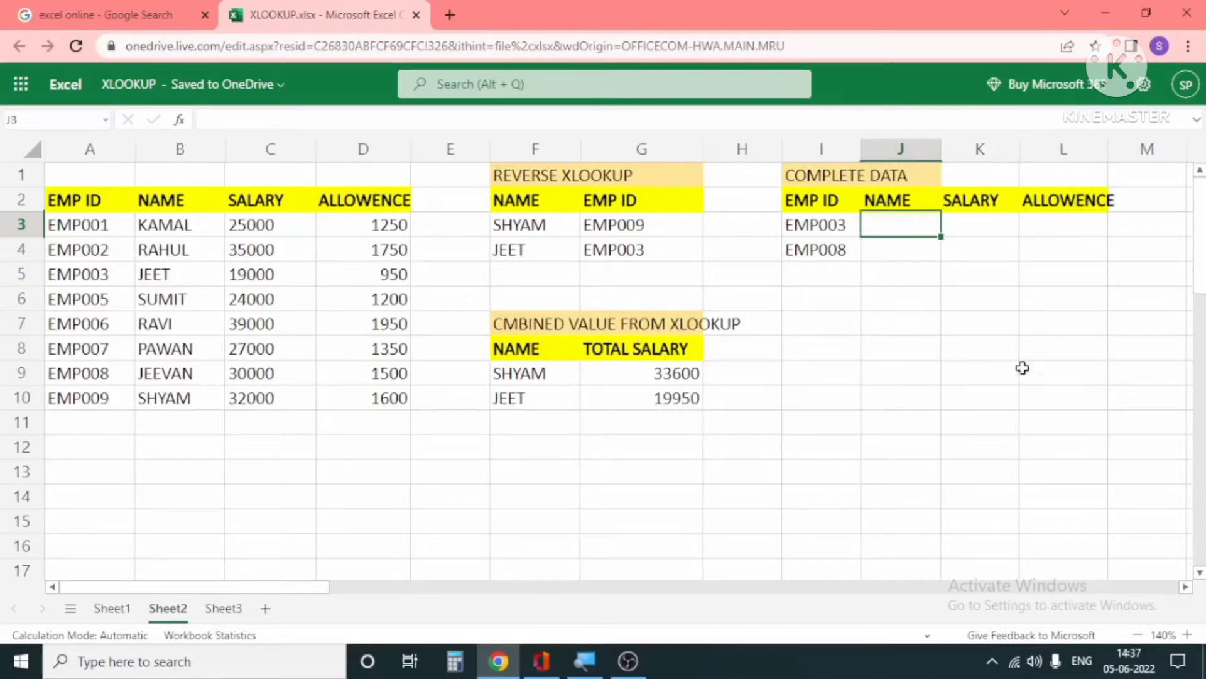
click(985, 252)
Enter =XLOOKUP(I3,A2:A10,B2:D10) in J3 to return the name, salary and allowance for the first employee ID
click(896, 225)
text(=)
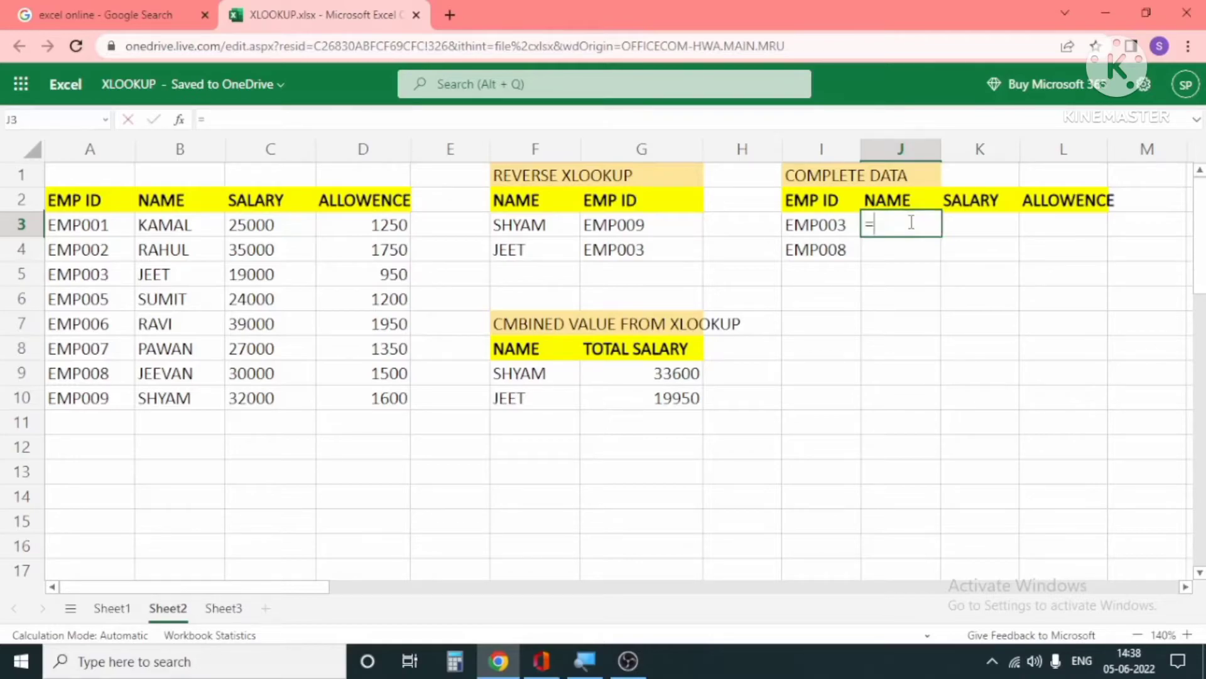
text(xlo)
key(Tab)
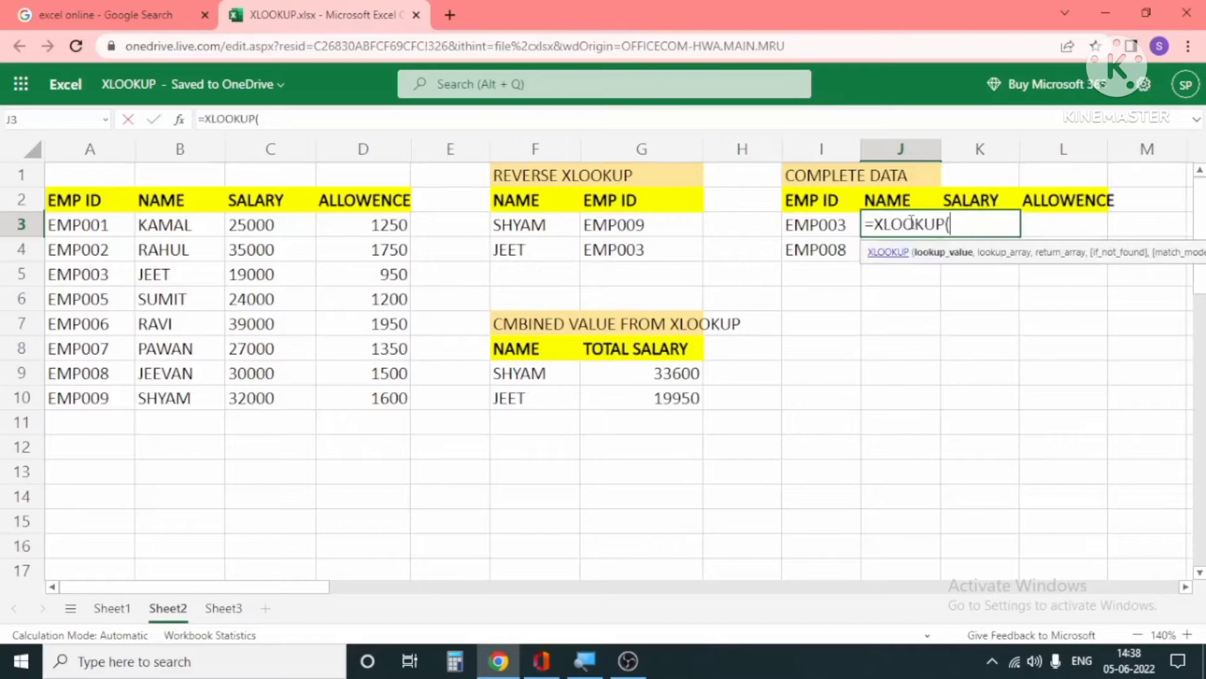
click(834, 229)
text(,)
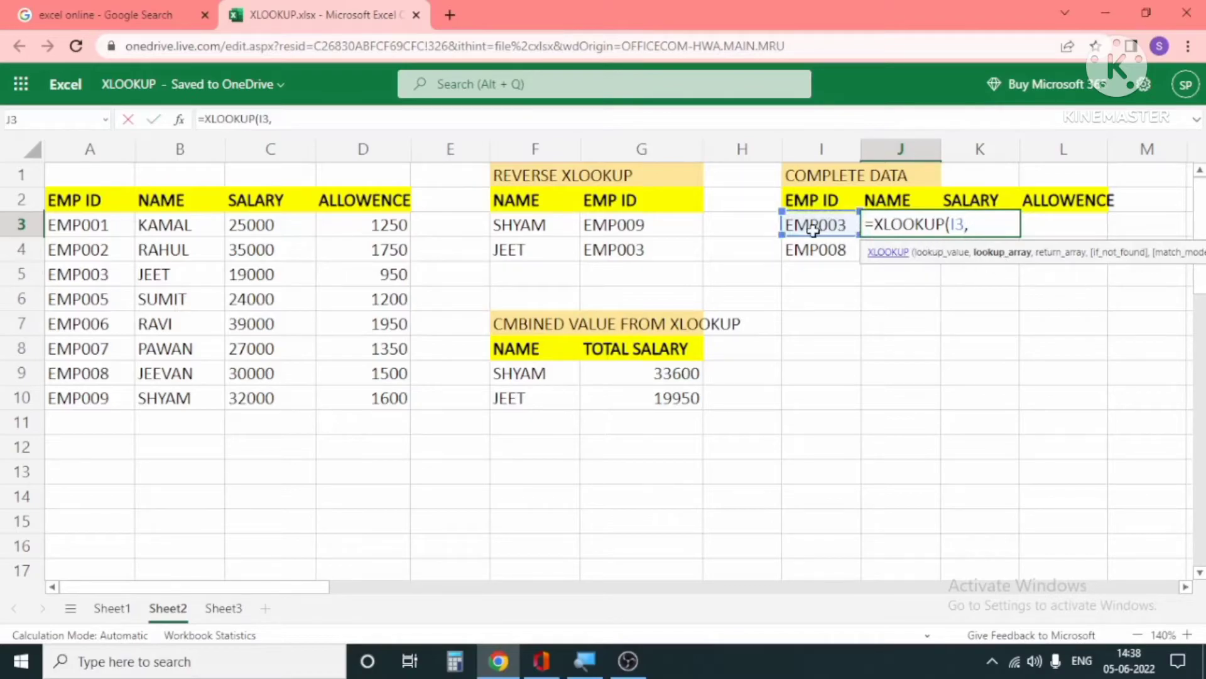
drag(123, 201, 110, 397)
text(,)
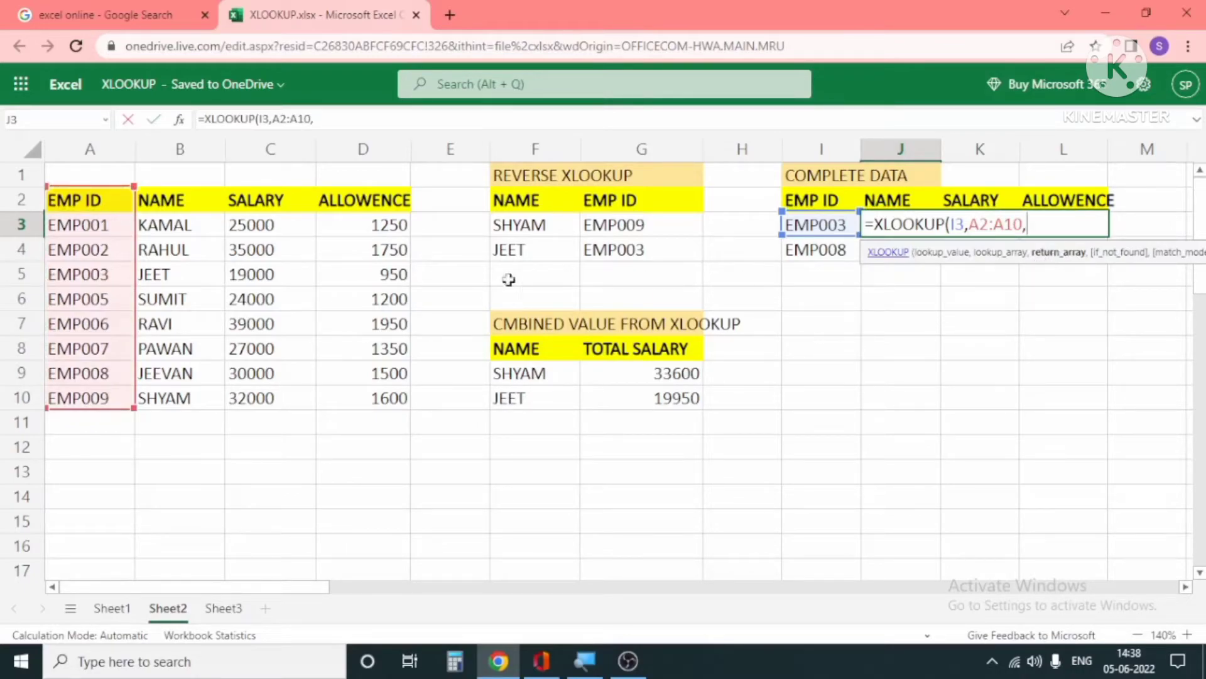
drag(200, 202, 343, 399)
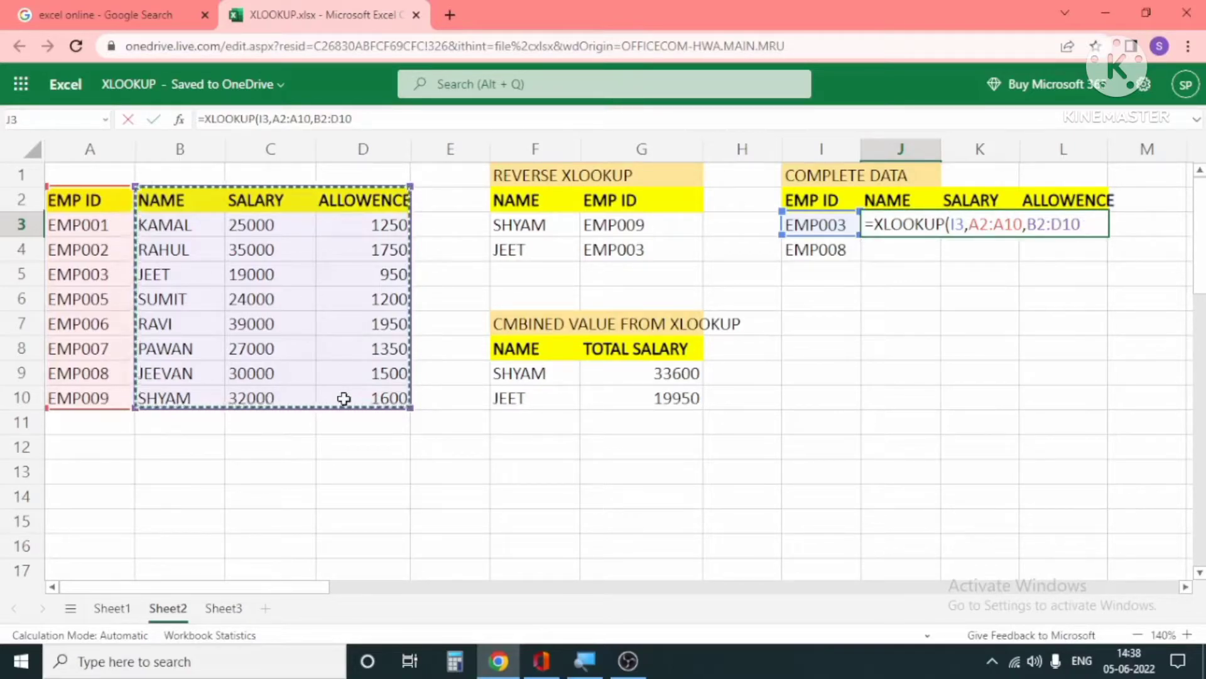
text())
key(Return)
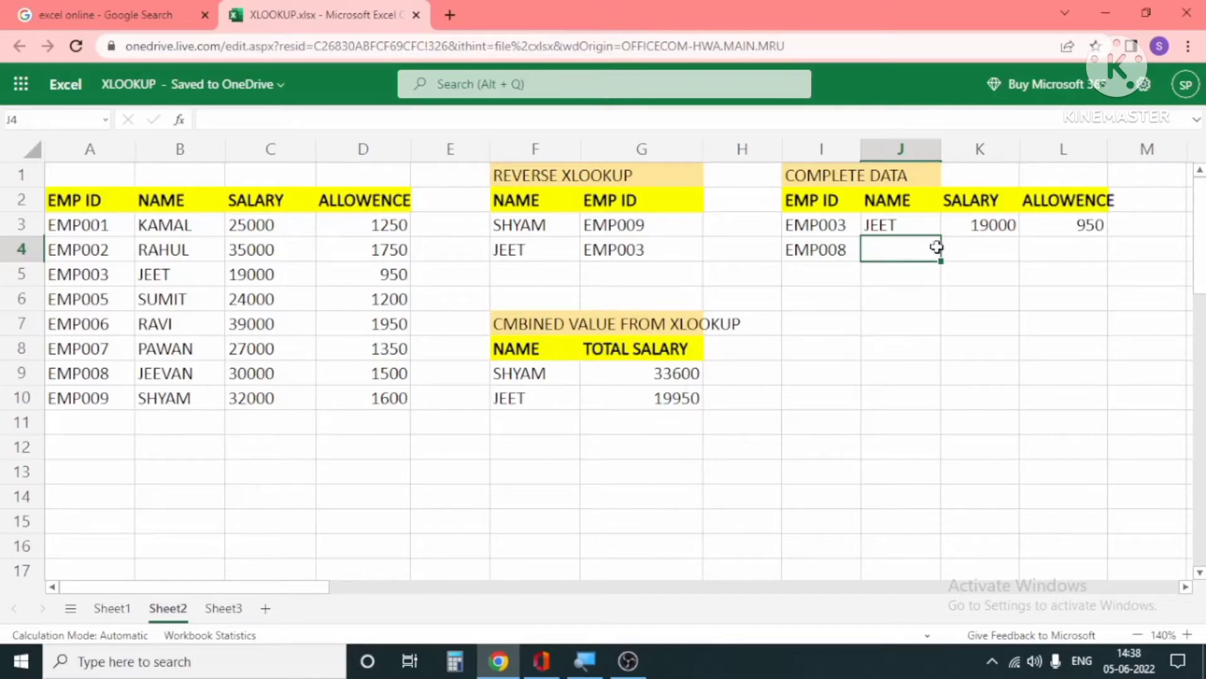
Enter =XLOOKUP(I4,A2:A10,B2:D10) in J4 to return the name, salary and allowance for the second employee ID
text(=)
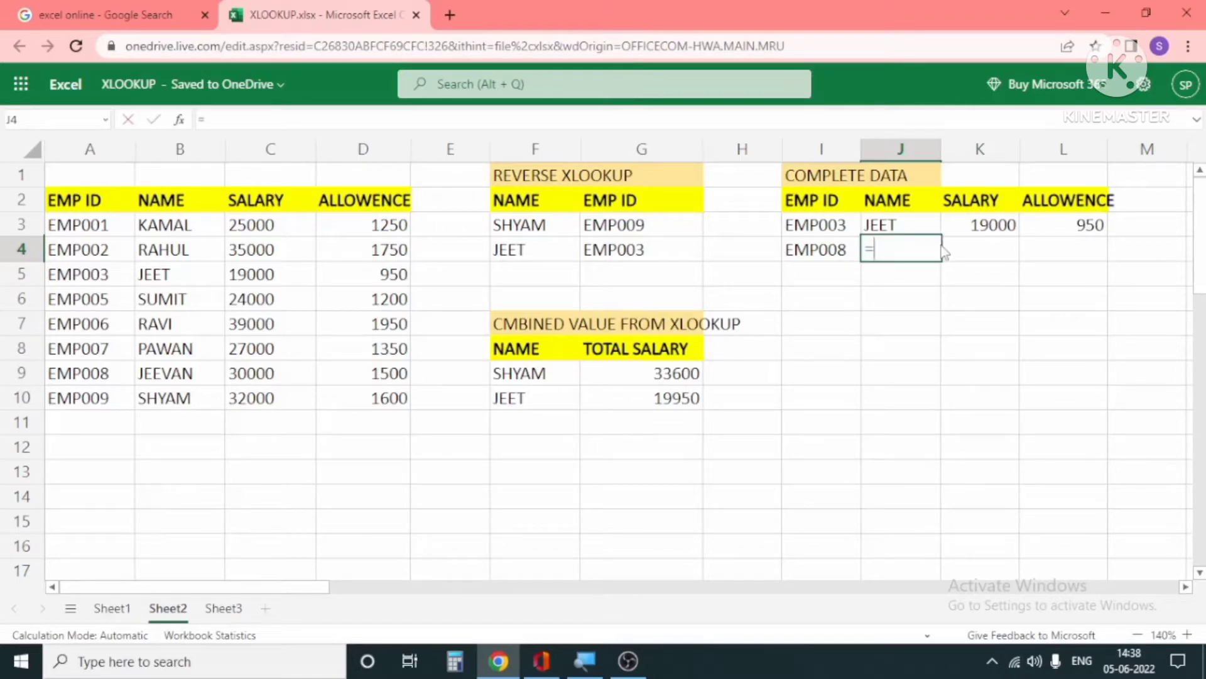
text(XL)
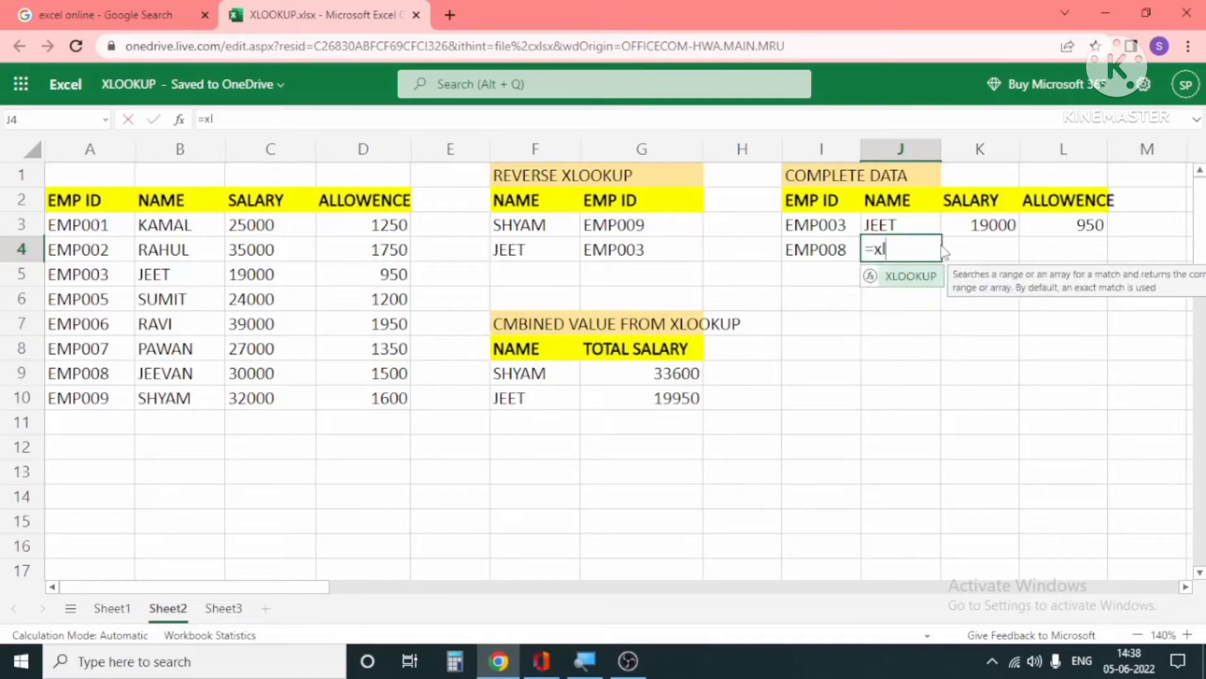
key(Tab)
click(825, 252)
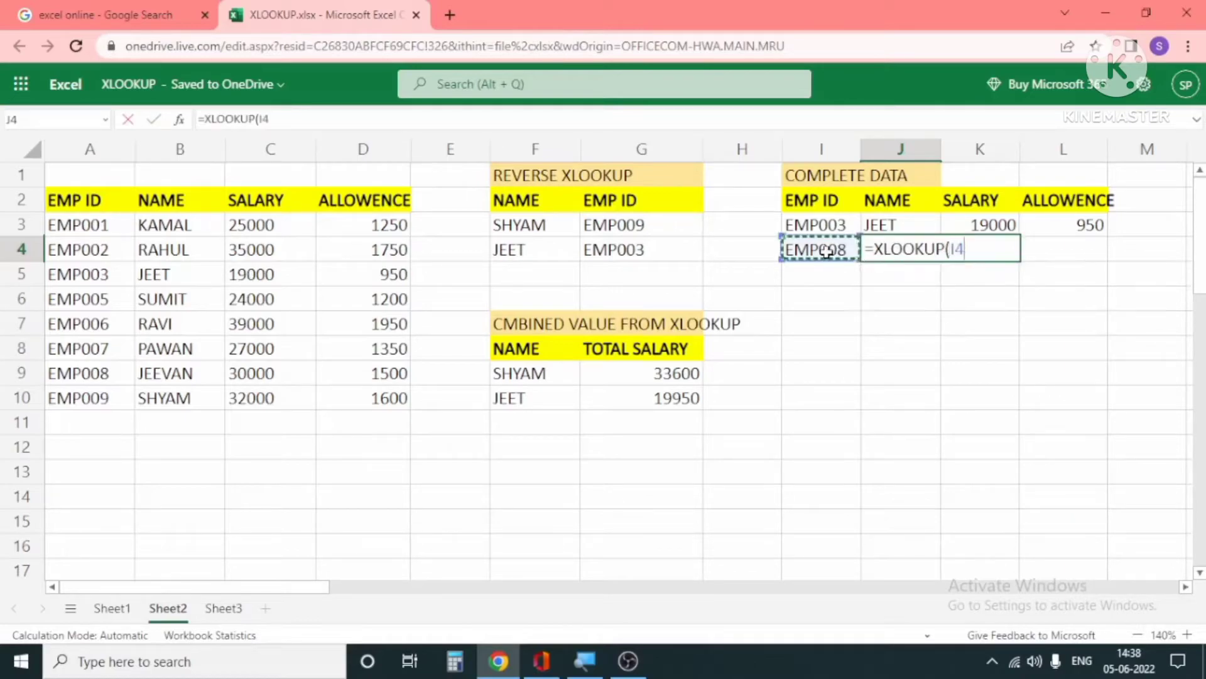
text(,)
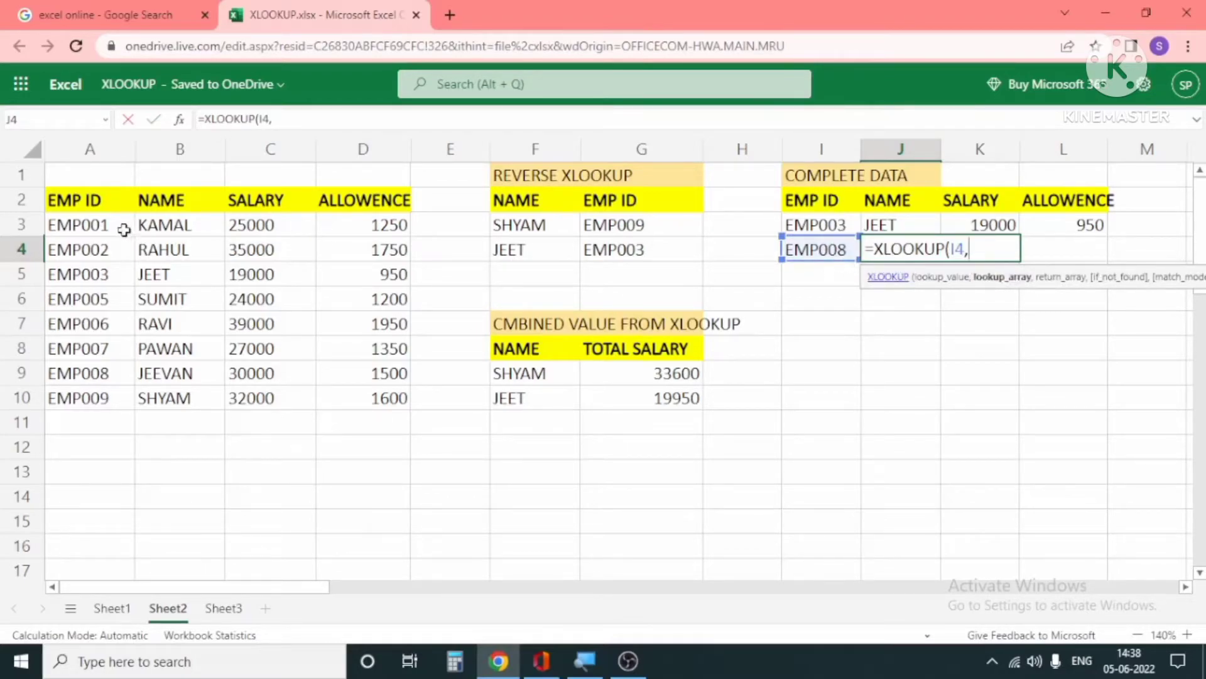
drag(100, 199, 112, 398)
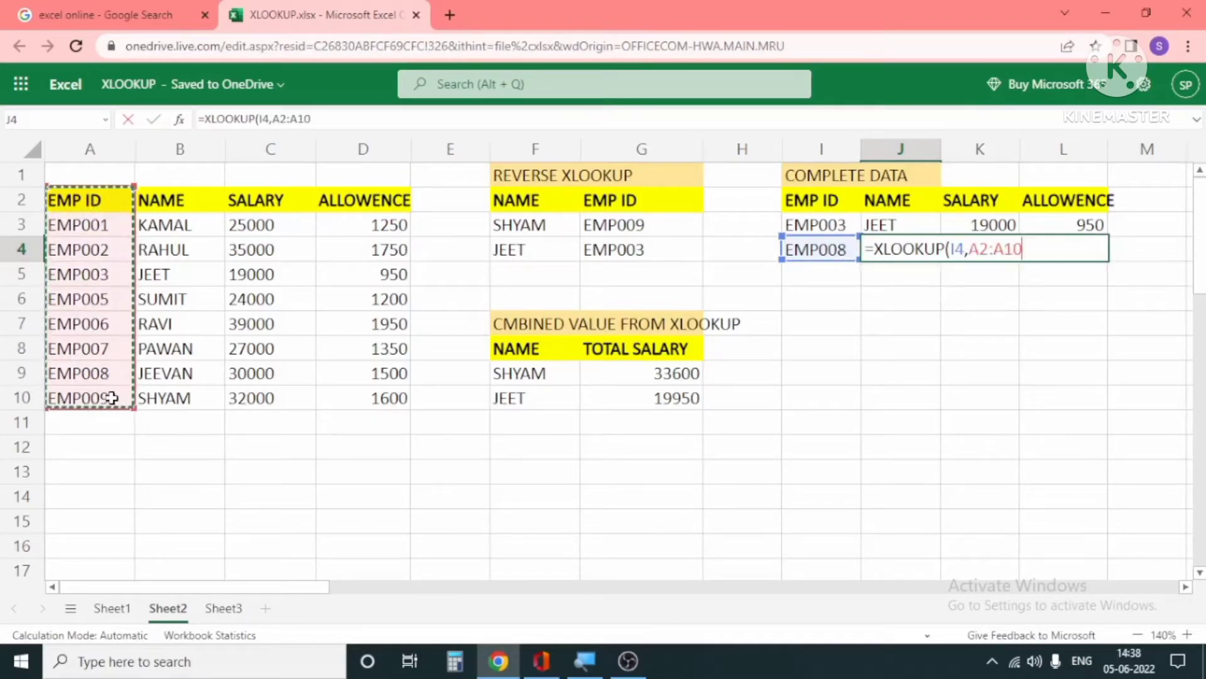
text(,)
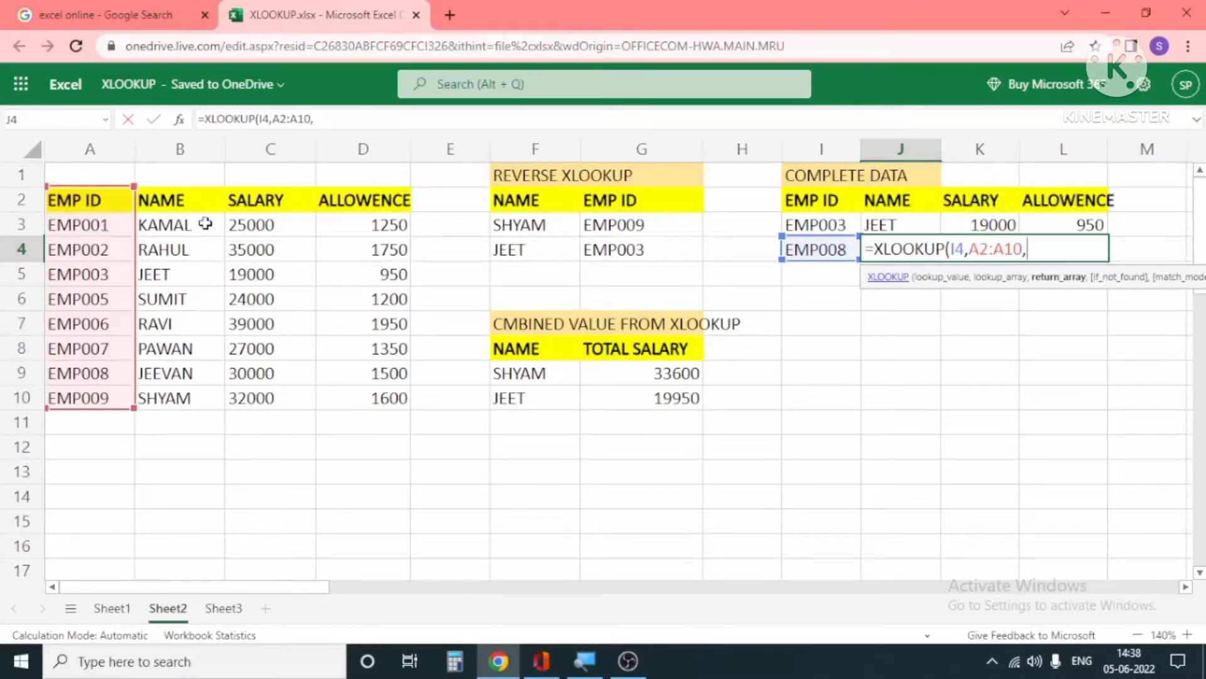
drag(161, 200, 357, 395)
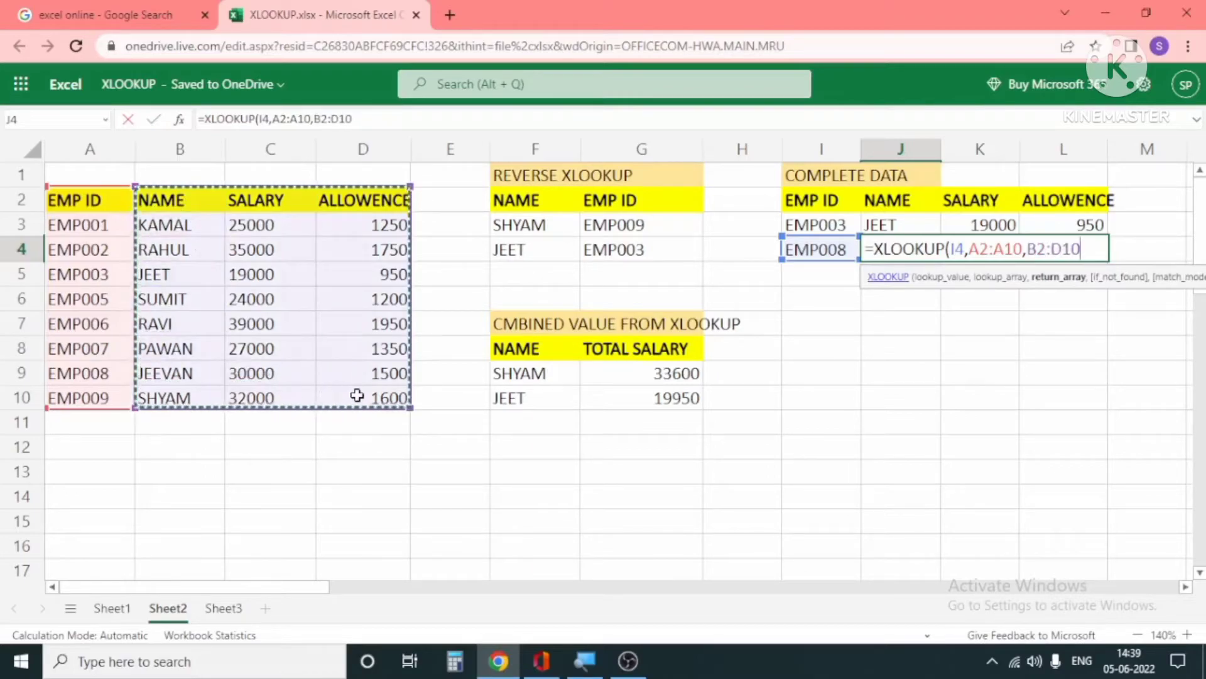
text())
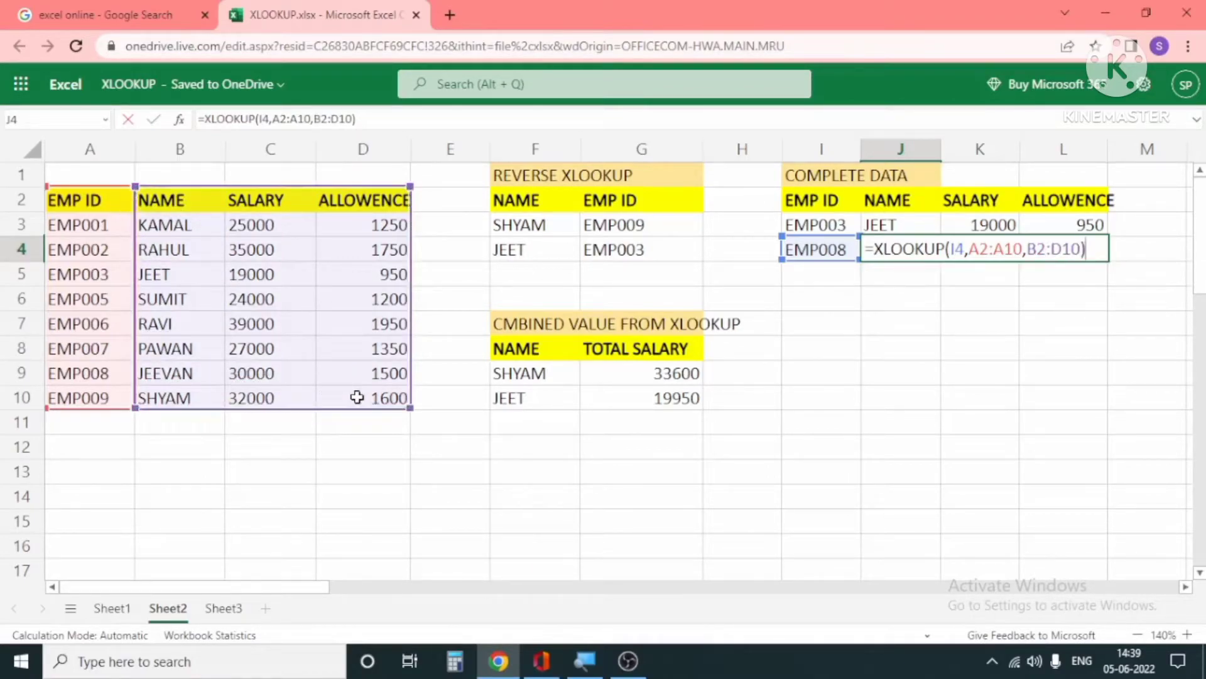
key(Return)
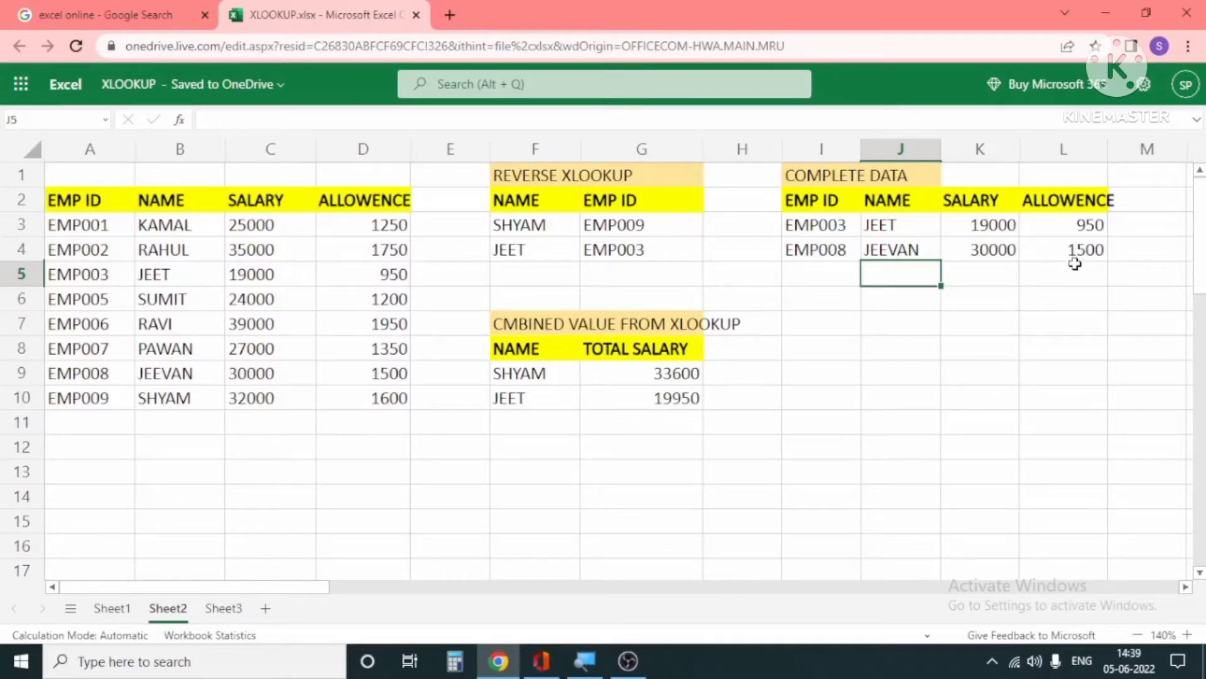
click(1089, 290)
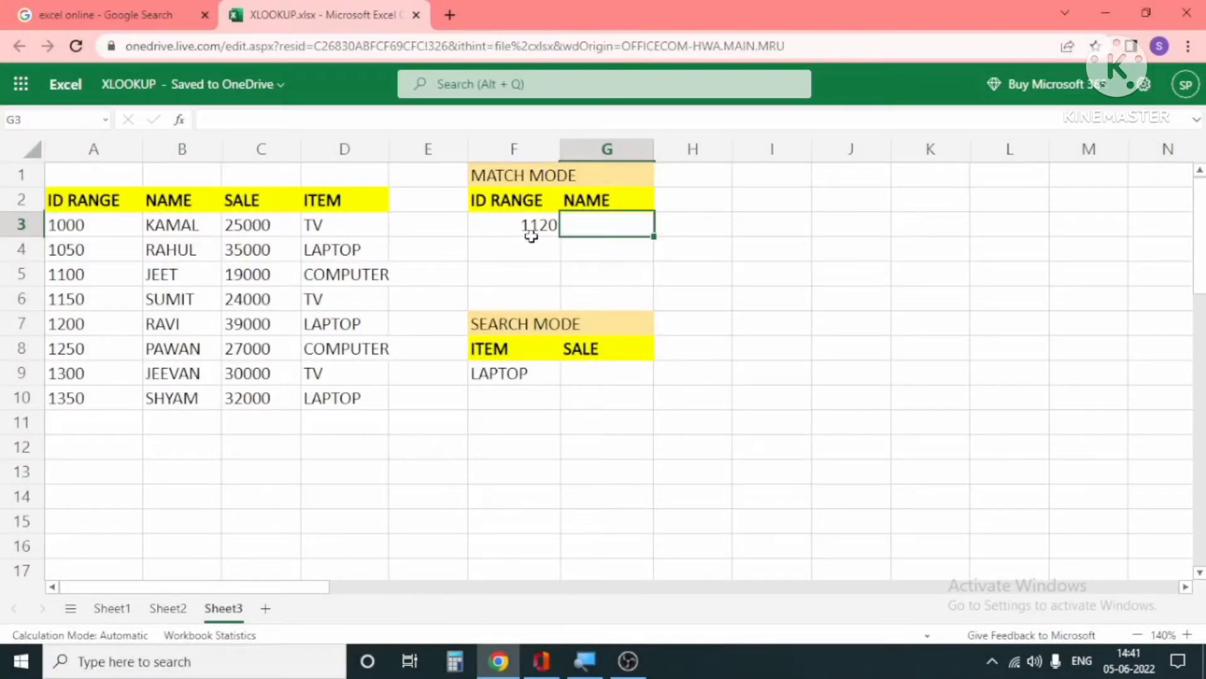
Enter =XLOOKUP(F3,A2:A10,B2:B10) in G3 of Sheet3 to look up the name for the MATCH MODE ID
click(626, 270)
click(623, 225)
text(=)
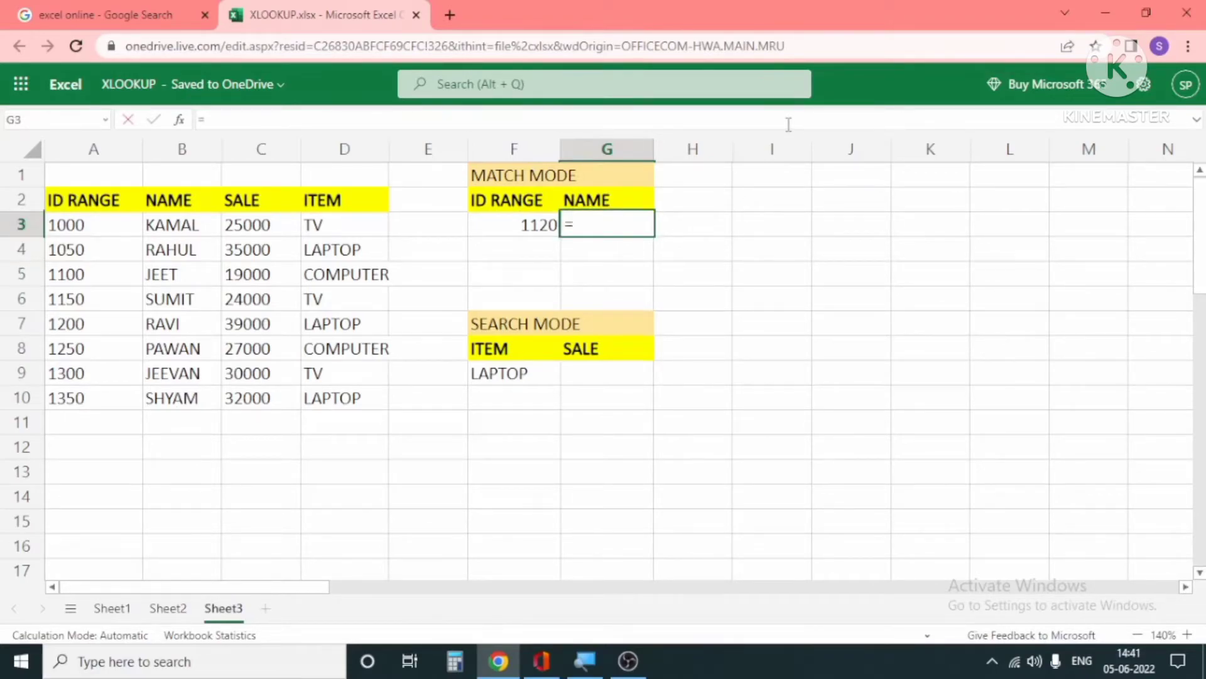
text(xlo)
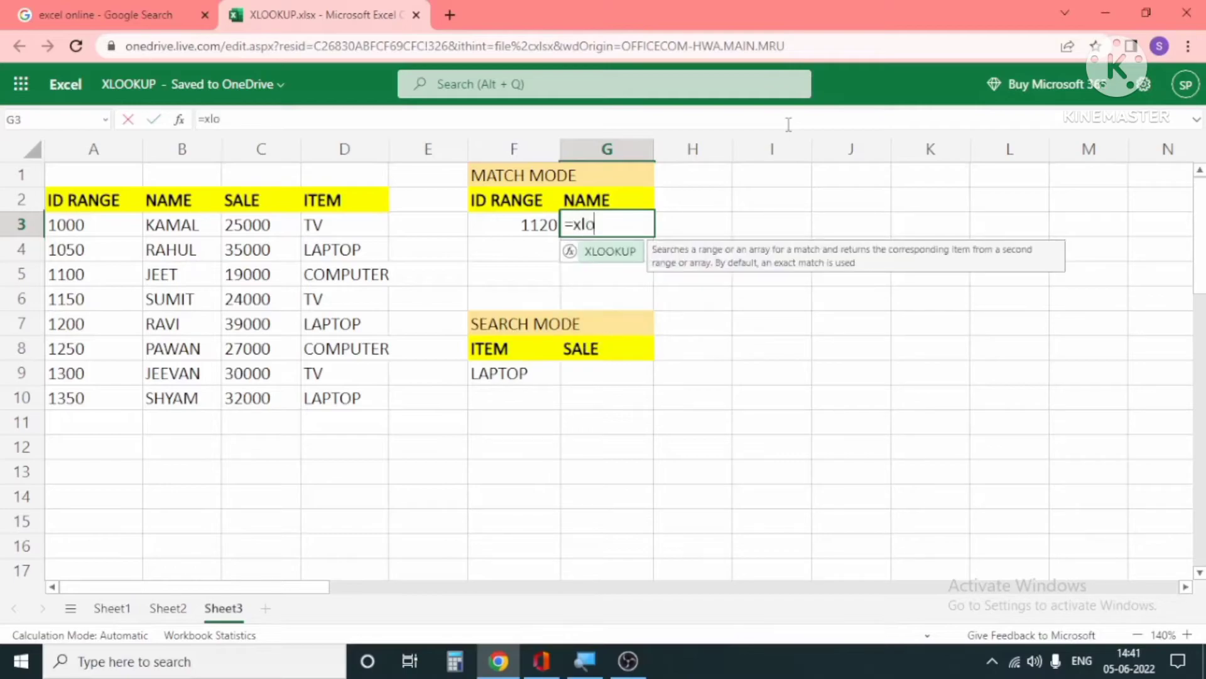
key(Tab)
key(Left)
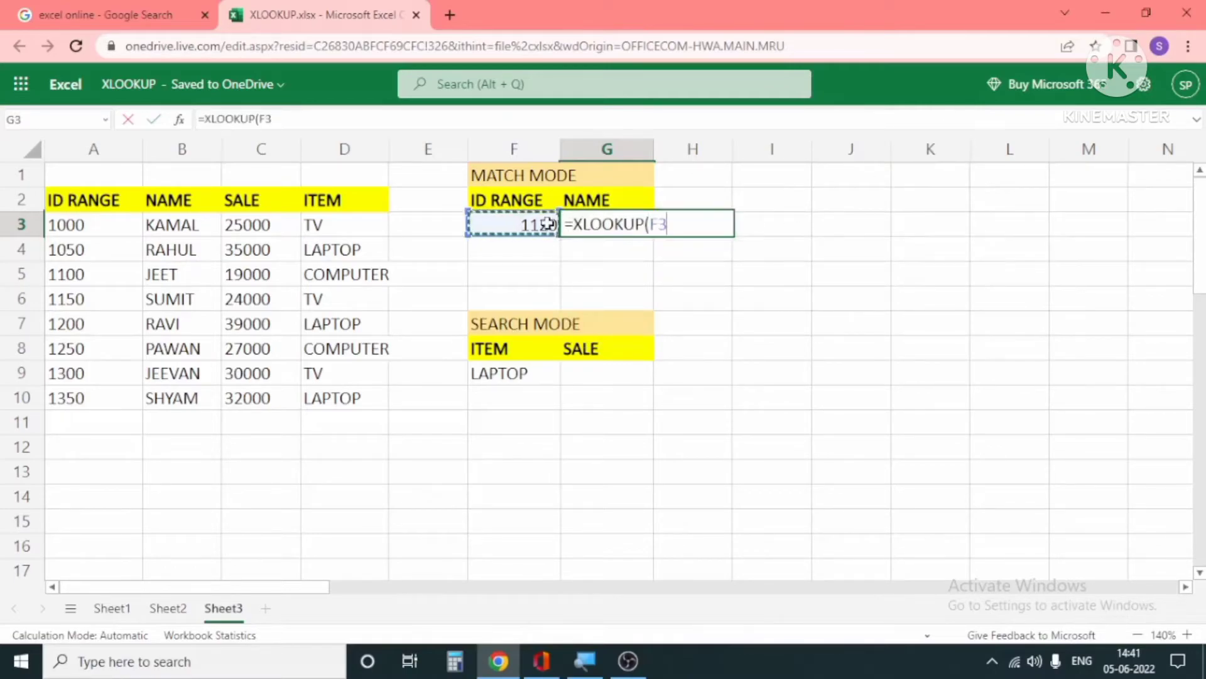
text(,)
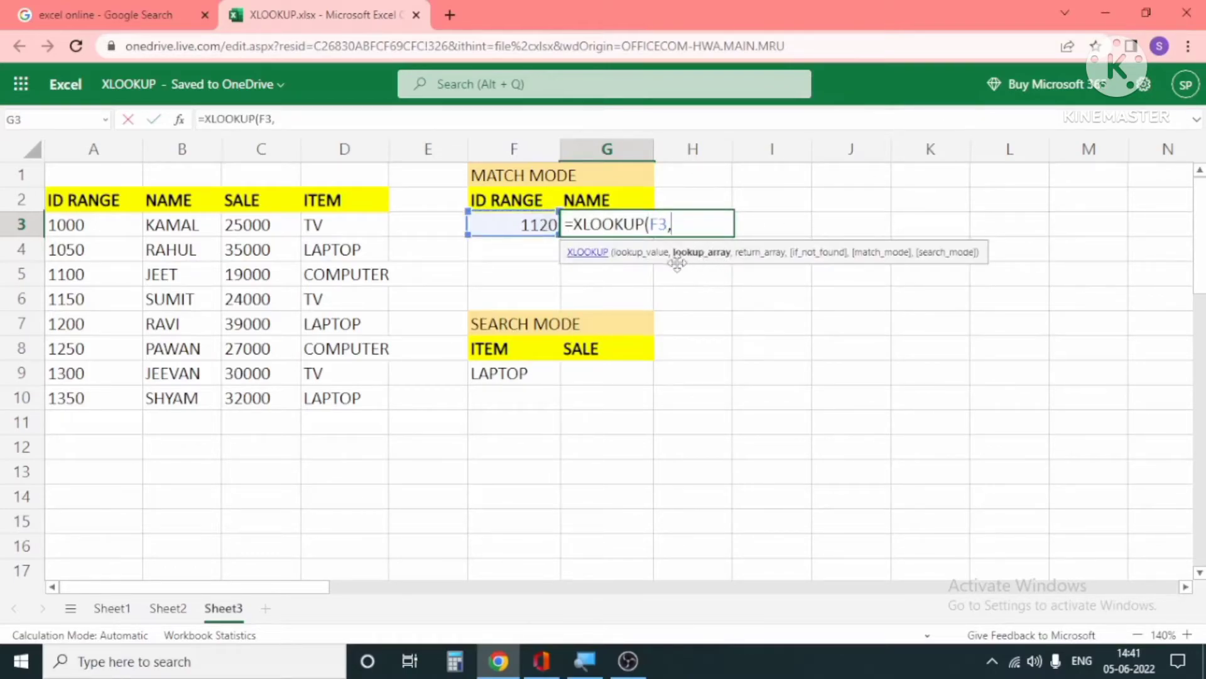
drag(63, 200, 97, 396)
text(,)
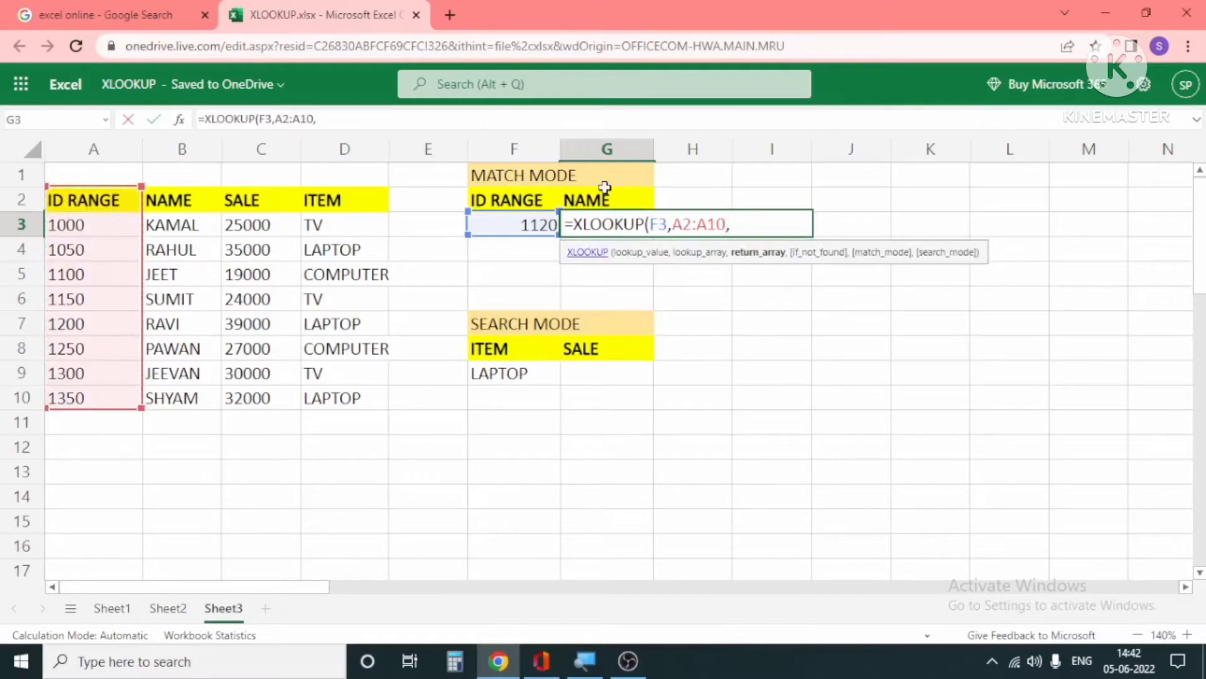
drag(185, 205, 169, 396)
text())
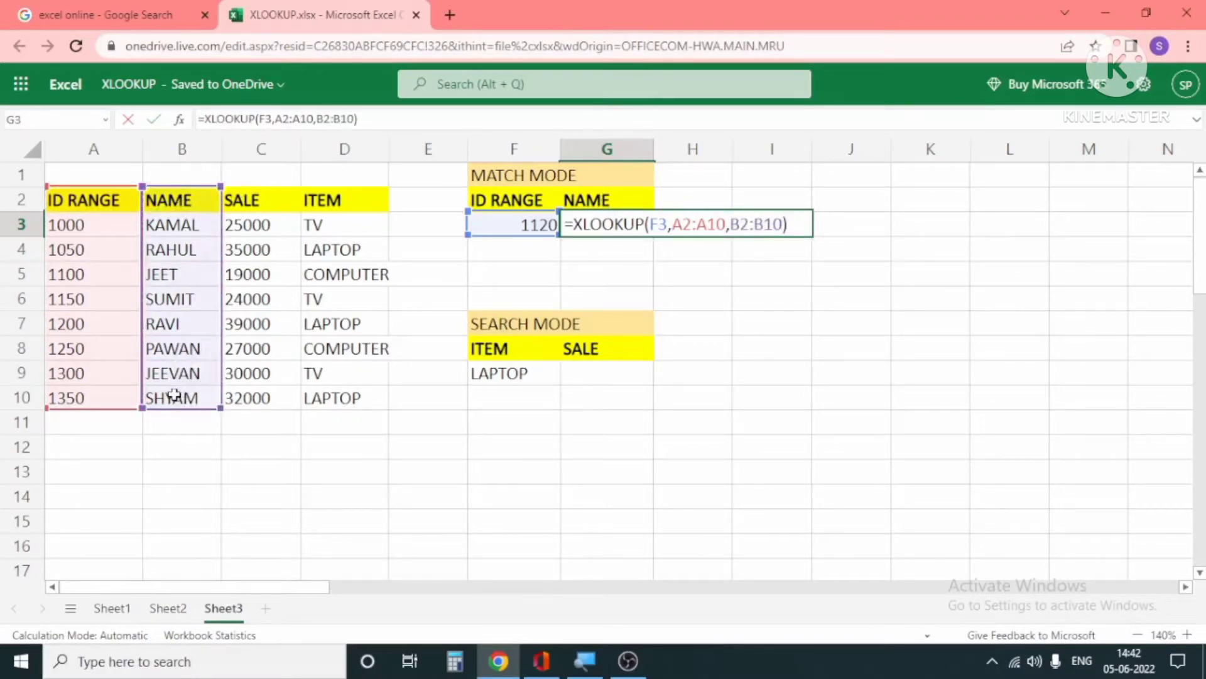
key(Return)
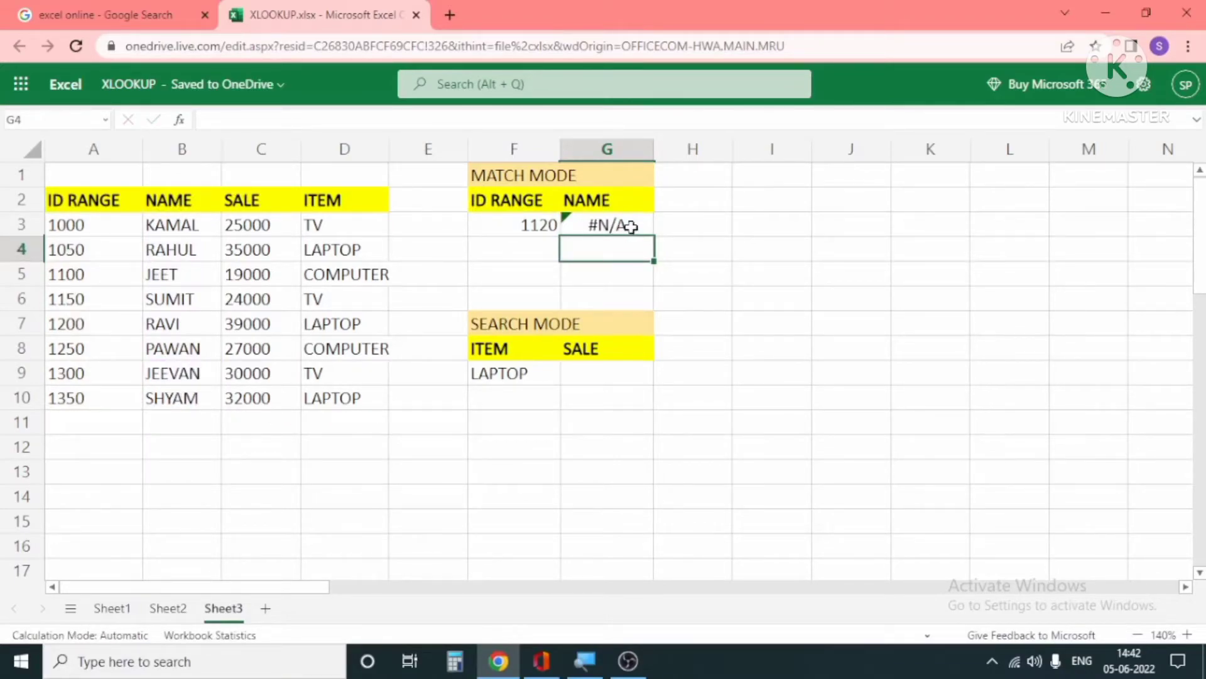
Examine the lookup result in G3 and compare the ID in F3 with the ID RANGE column
click(630, 226)
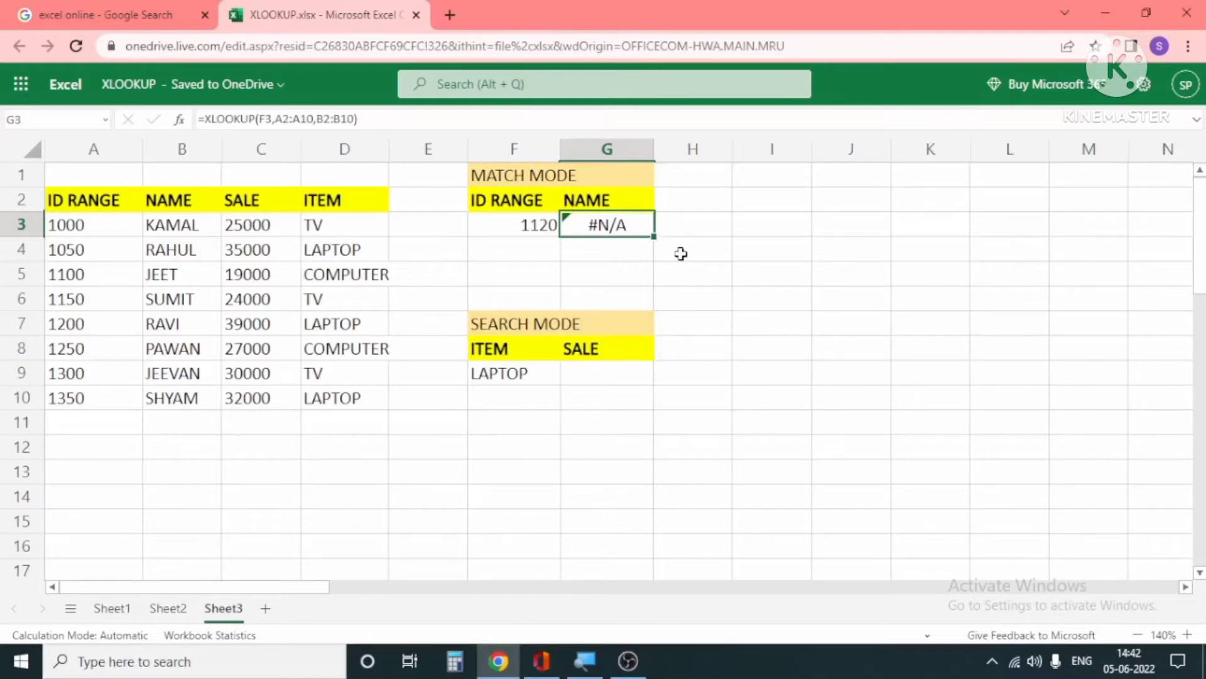
click(552, 226)
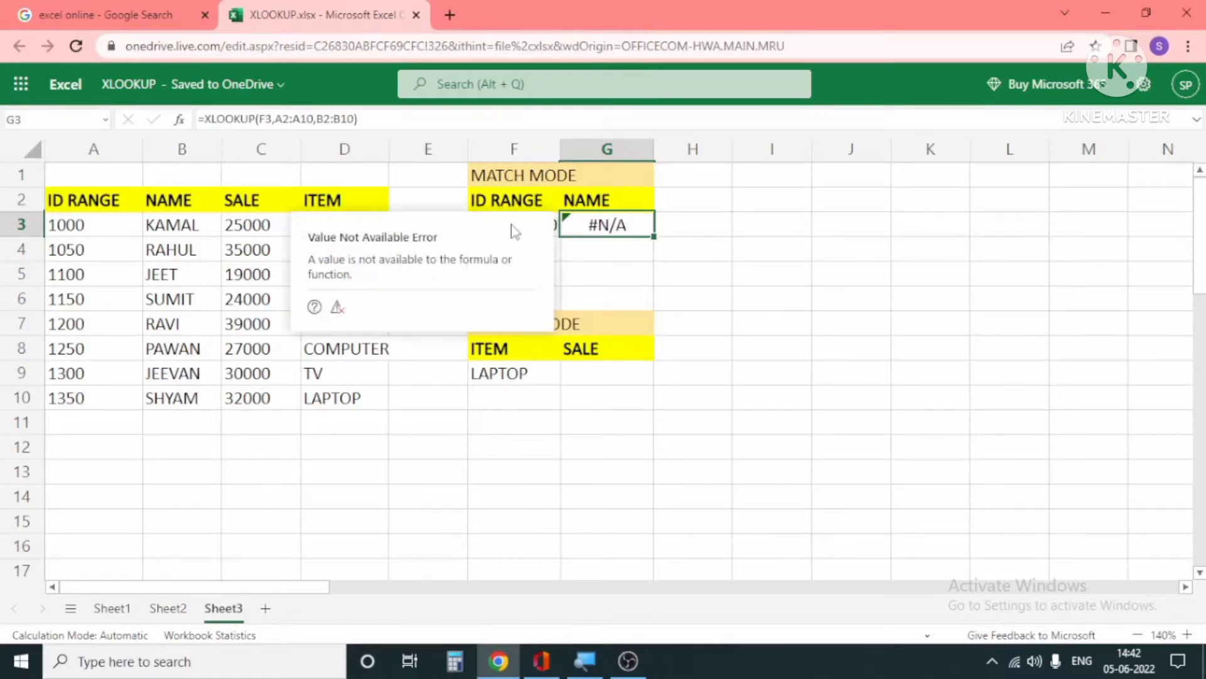
click(694, 323)
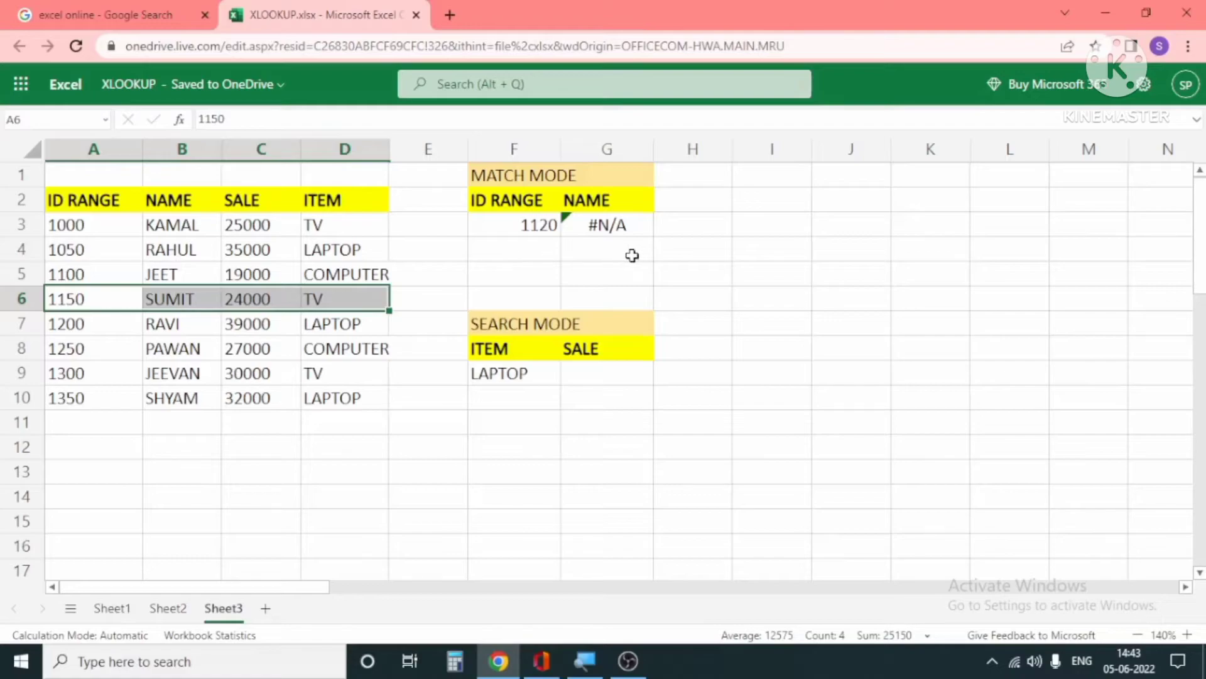
Extend the G3 formula to =XLOOKUP(F3,A2:A10,B2:B10,,-1), leaving if_not_found empty and setting the match mode to -1
click(619, 228)
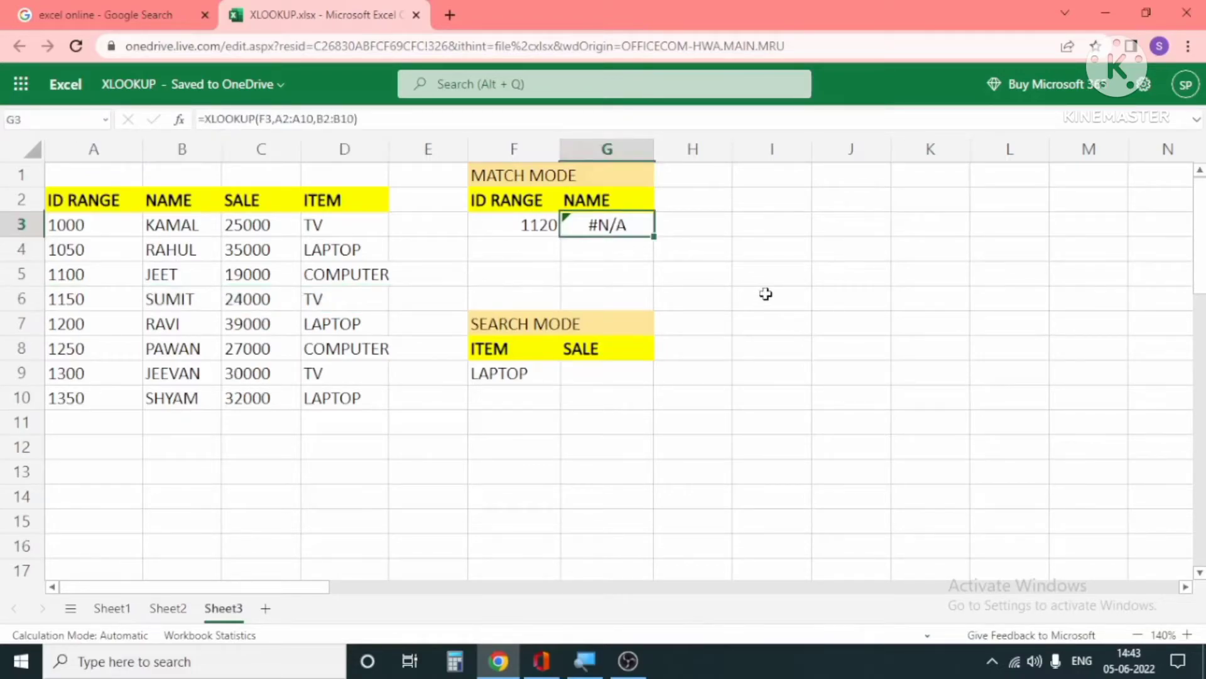
key(F2)
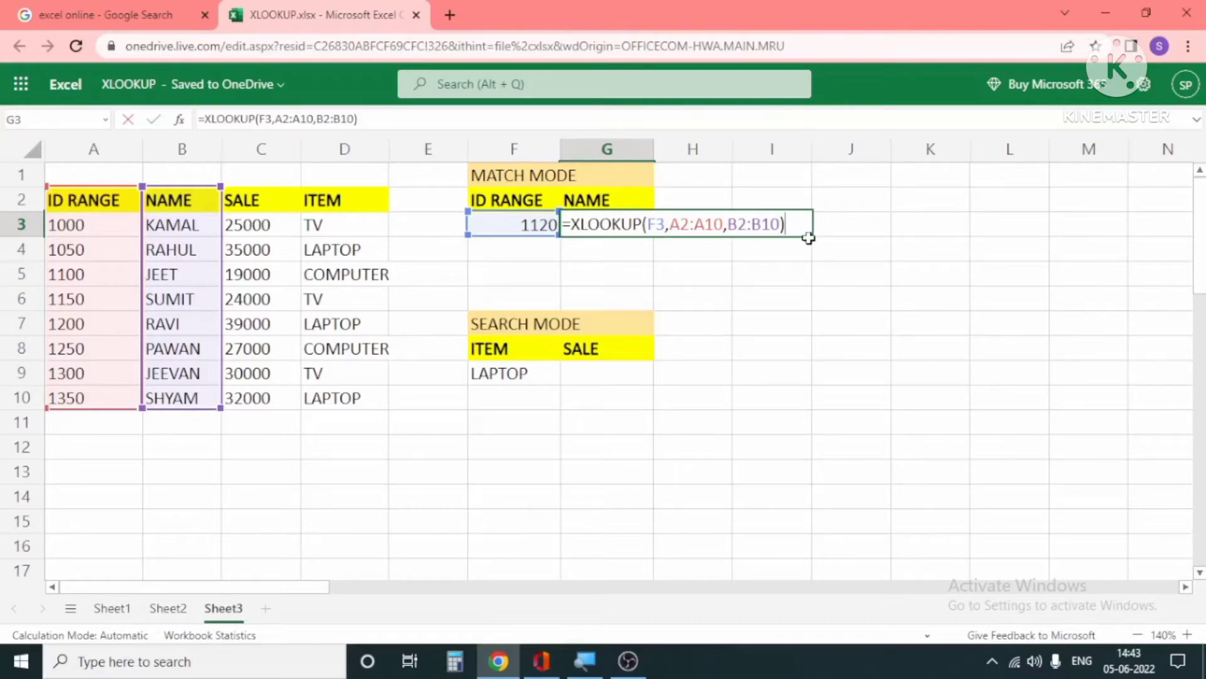
key(BackSpace)
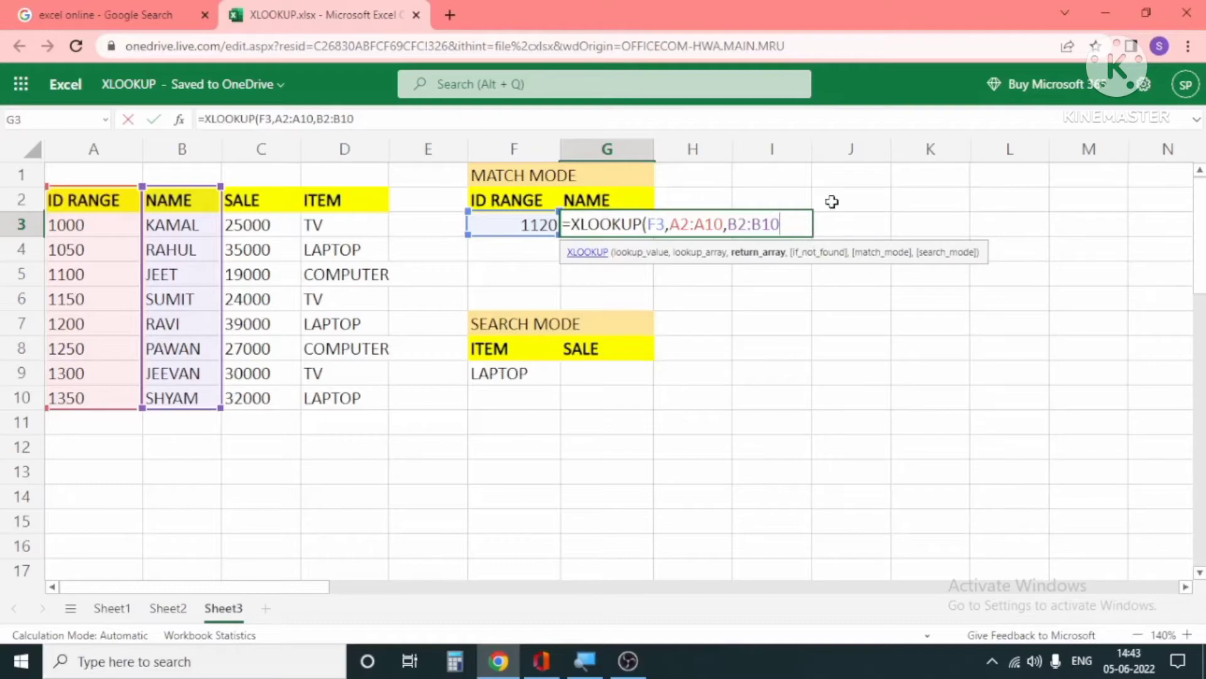
text(,)
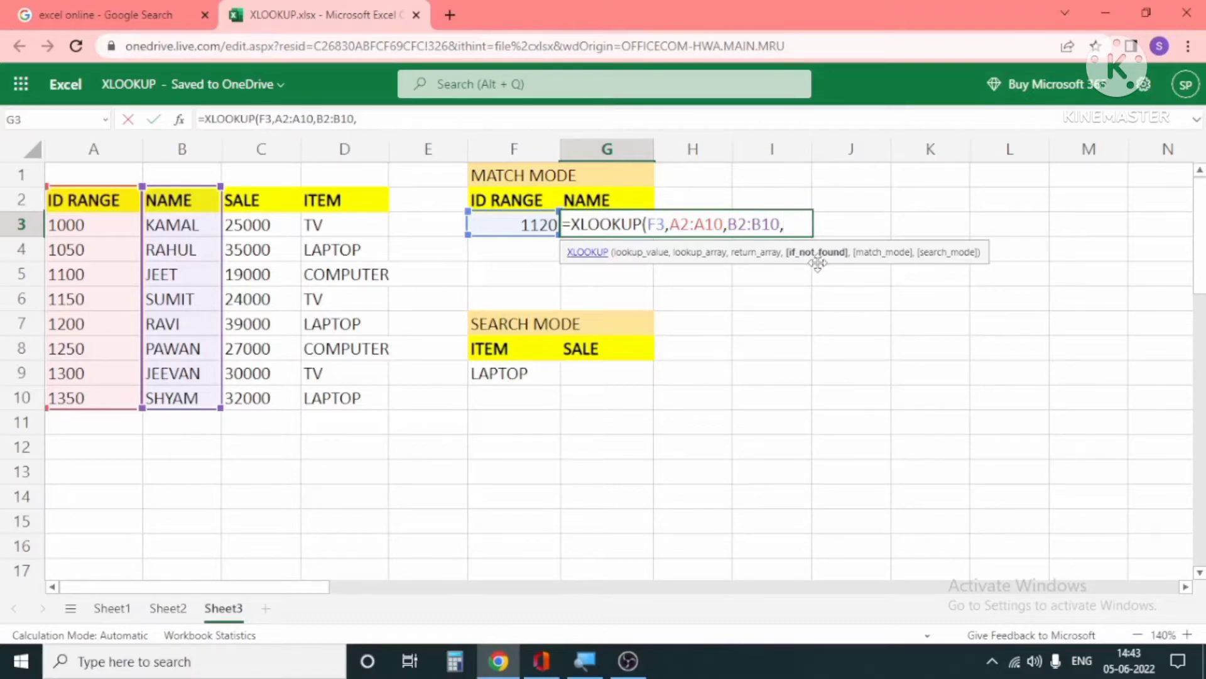
text(,)
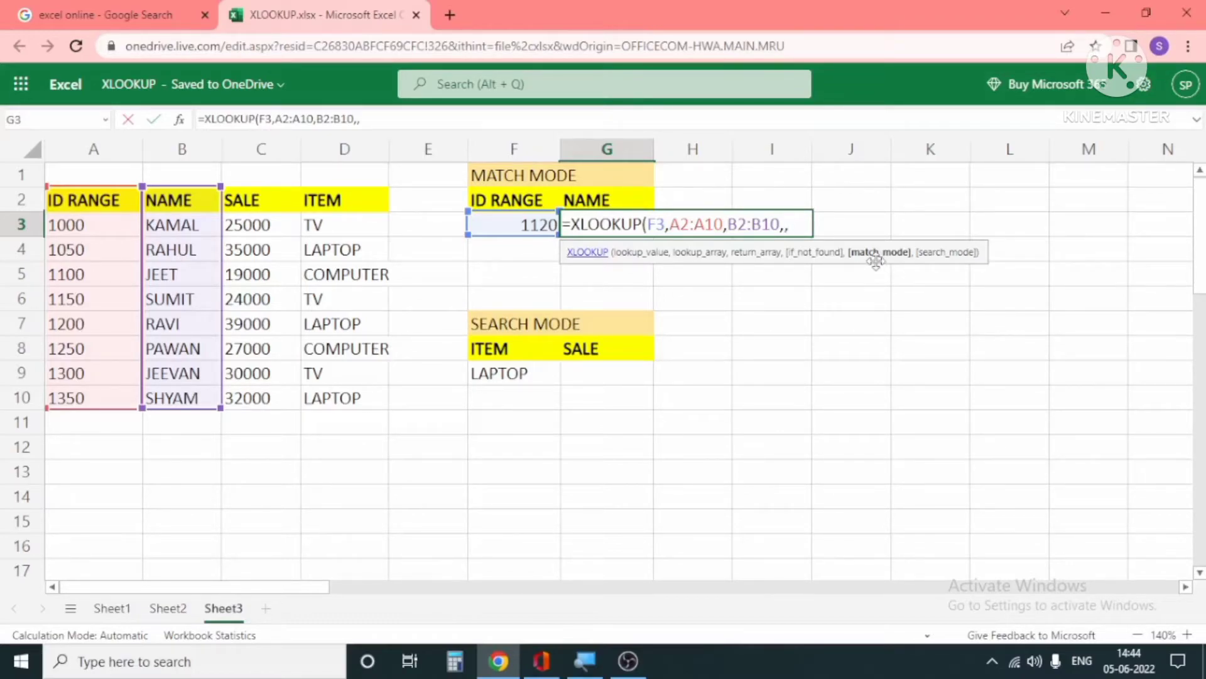
text(1)
key(BackSpace)
text(-1)
text())
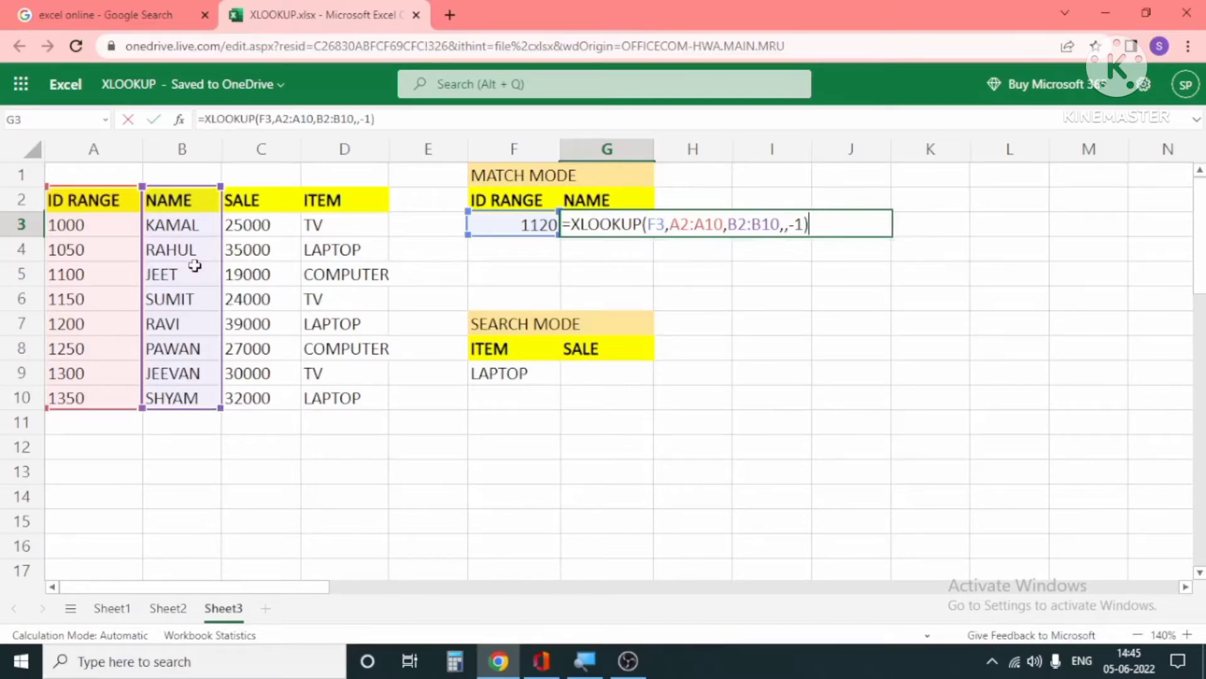
key(Return)
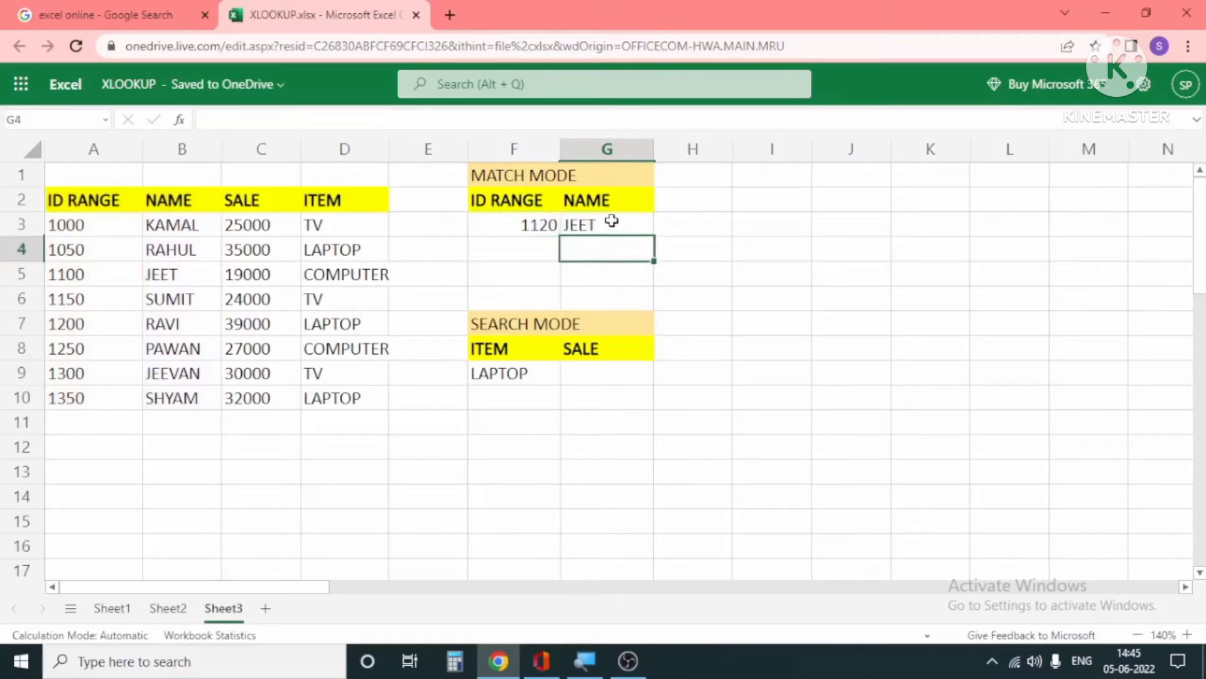
Verify the name returned in G3 against the ID and NAME values in row 5 of the table
click(165, 277)
click(103, 279)
click(168, 279)
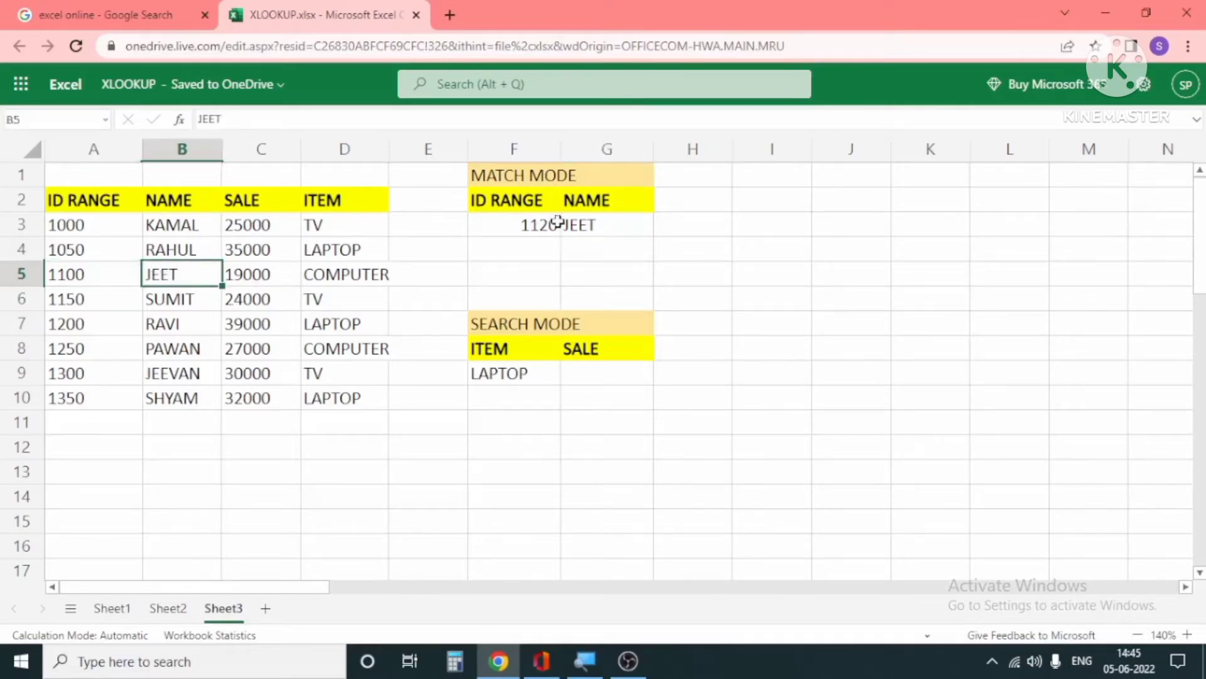
Review the XLOOKUP formula in G3 and compare its result with the ID and NAME values in row 5
double_click(620, 218)
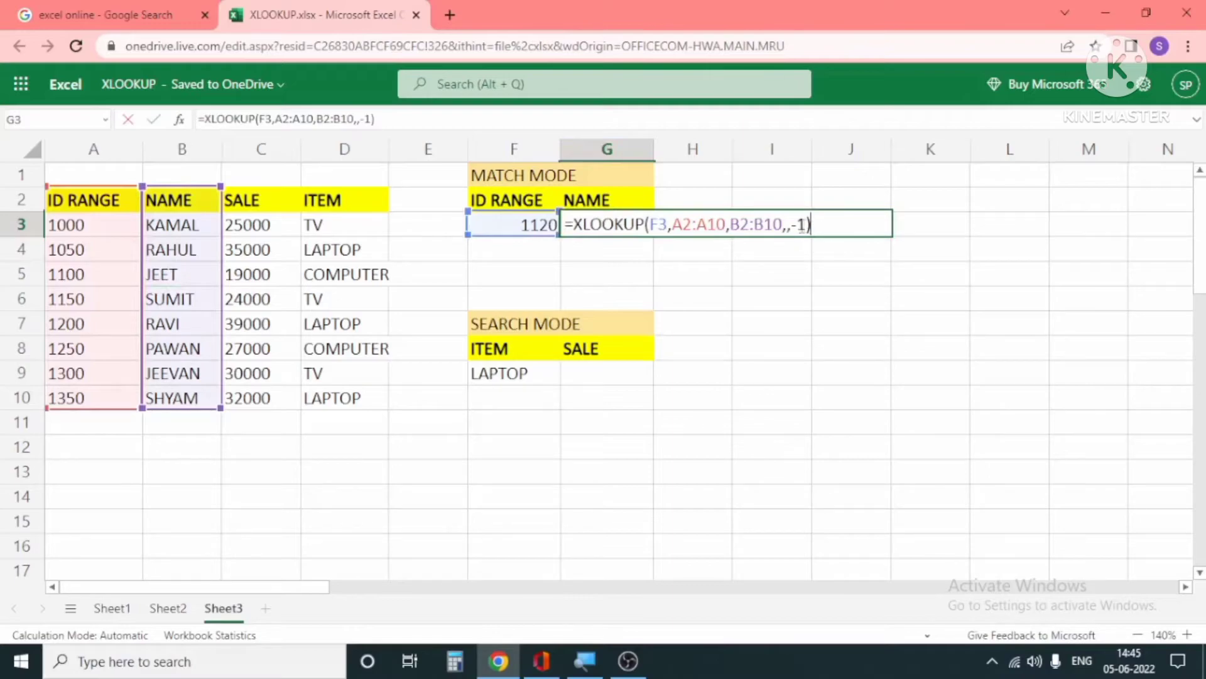
key(Escape)
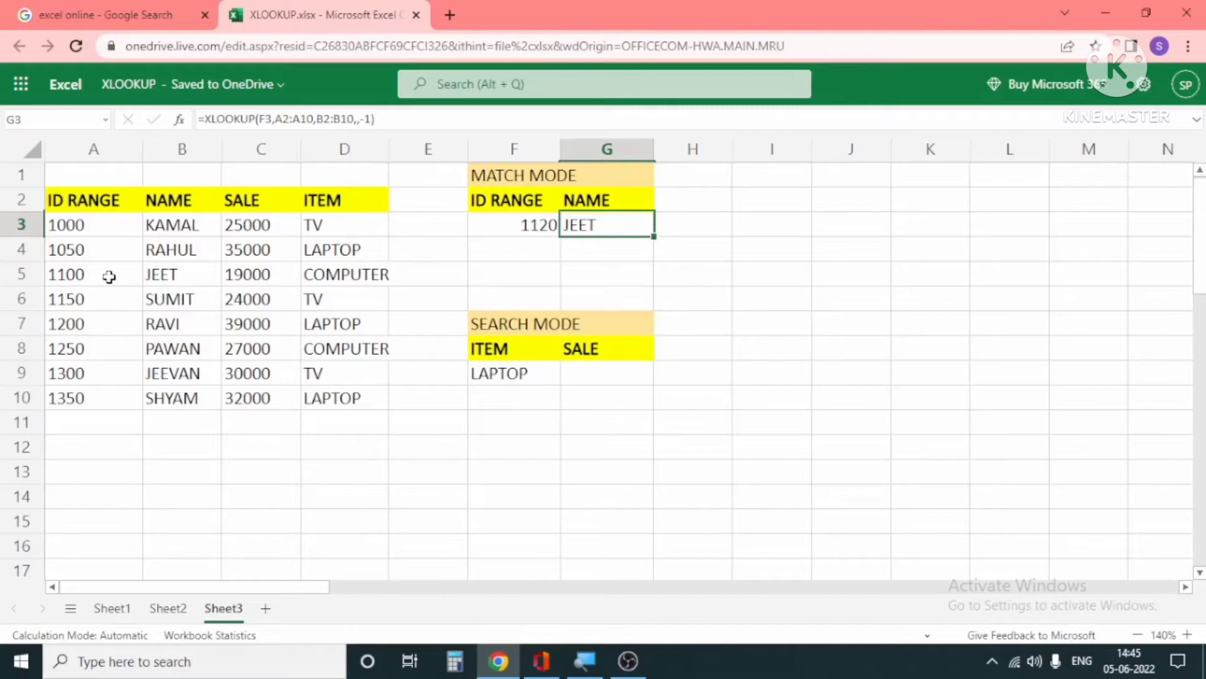
drag(67, 274, 349, 272)
click(610, 247)
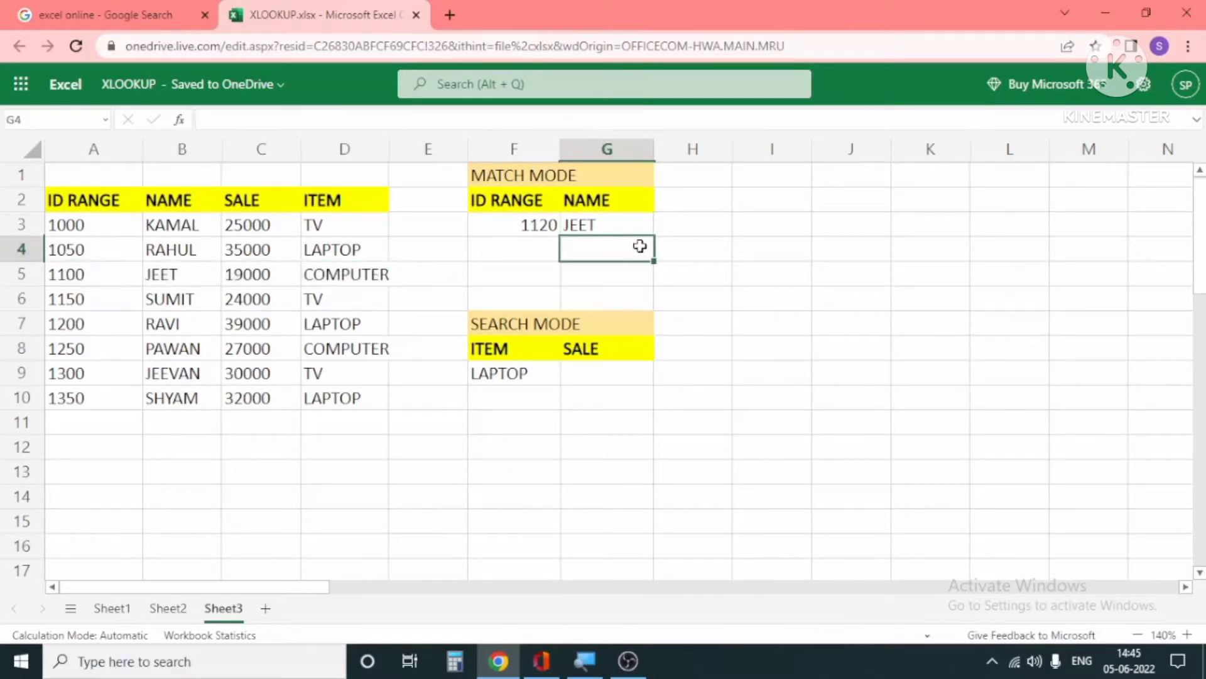
click(621, 225)
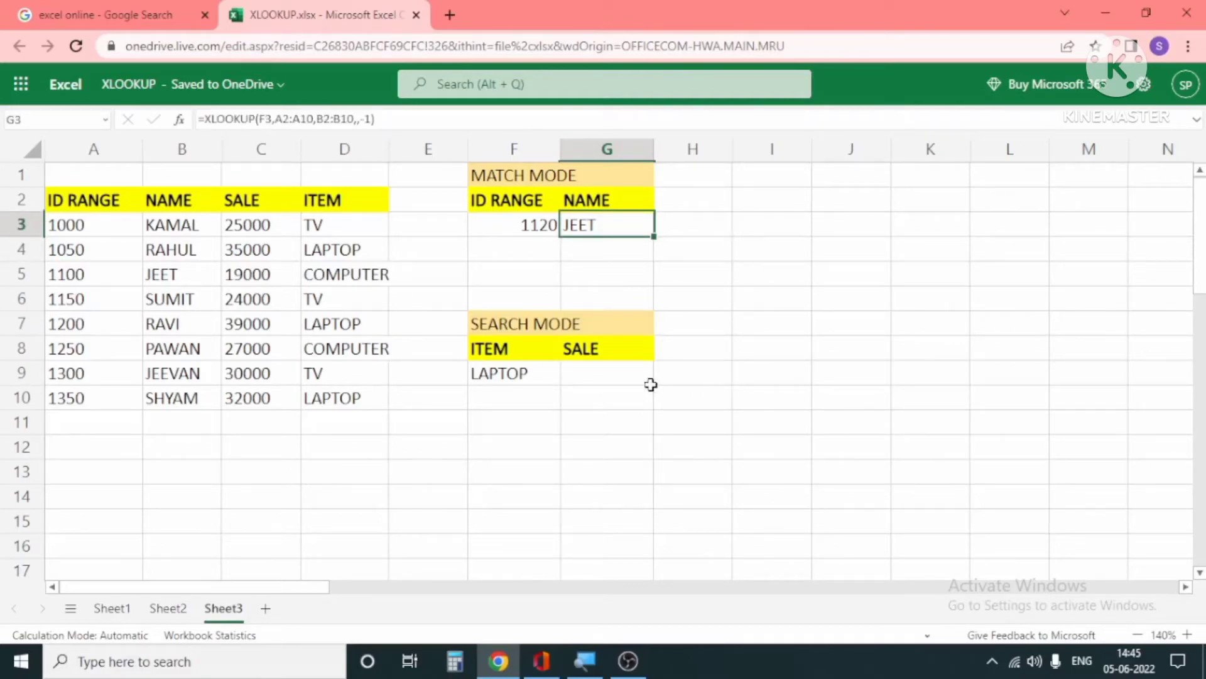
Examine the SEARCH MODE item LAPTOP in F9 and locate its repeated entries in the ITEM column
click(622, 377)
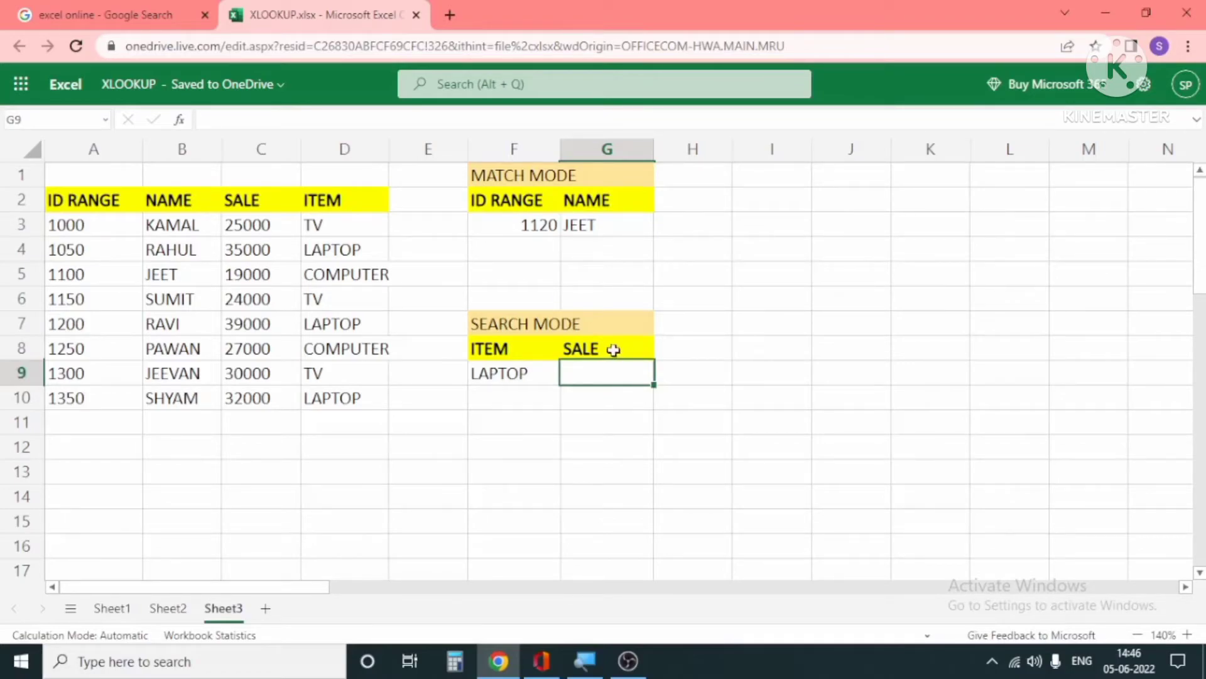
click(511, 374)
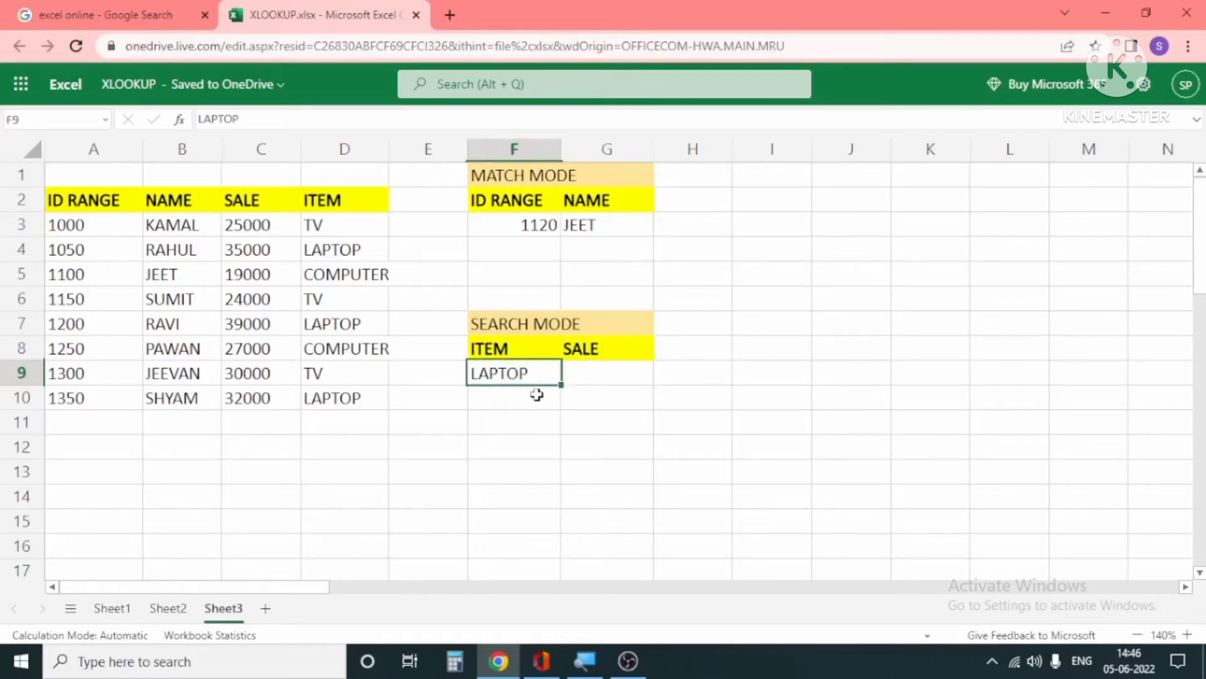
click(354, 252)
click(358, 325)
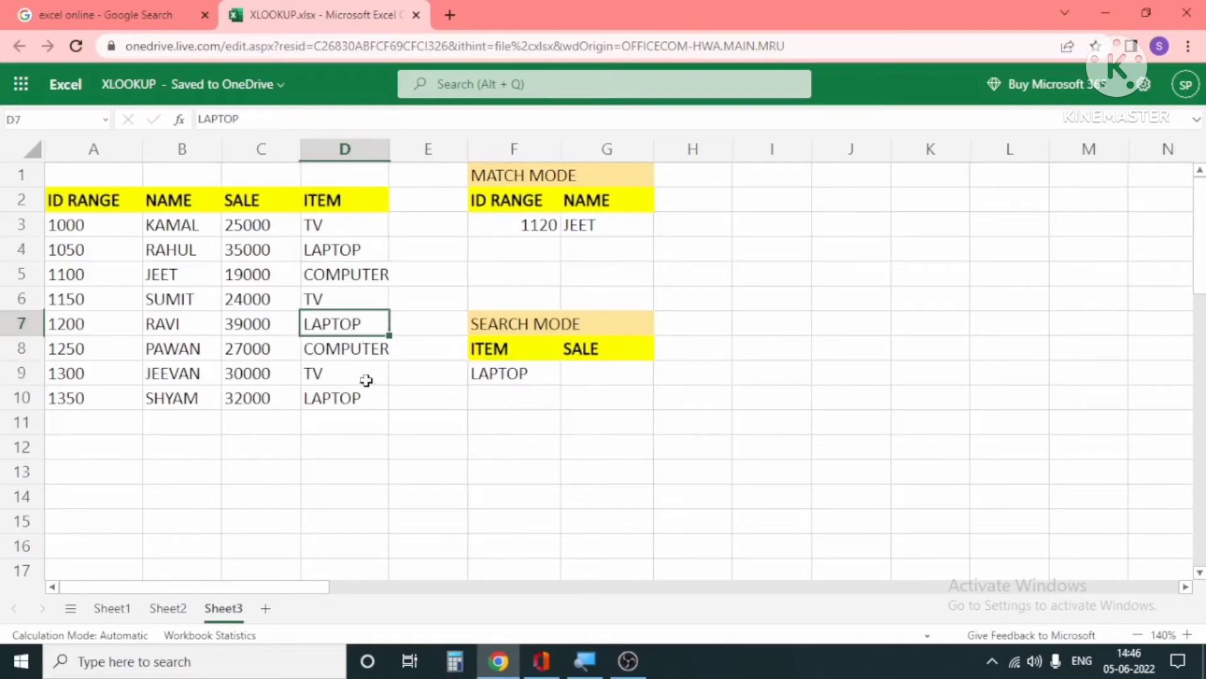
click(364, 397)
click(365, 252)
click(377, 324)
click(377, 396)
click(636, 375)
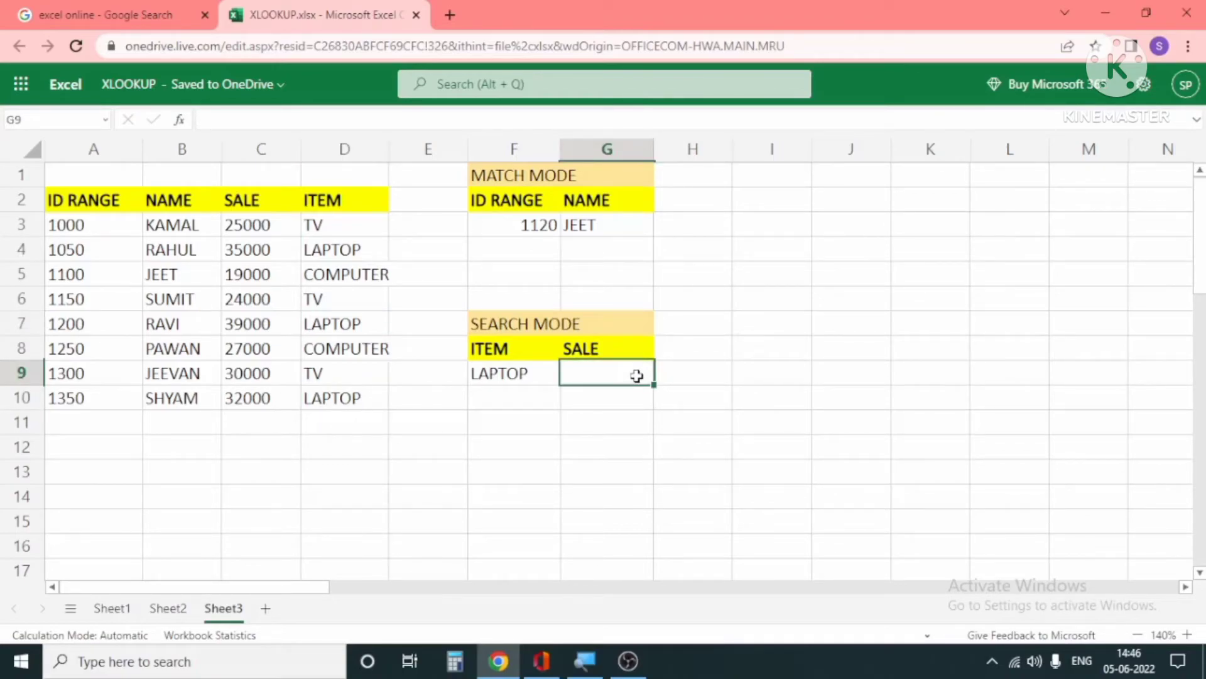
Trace a first-to-last search down the ITEM column to the first LAPTOP entry and check its SALE value in row 4
drag(353, 200, 359, 256)
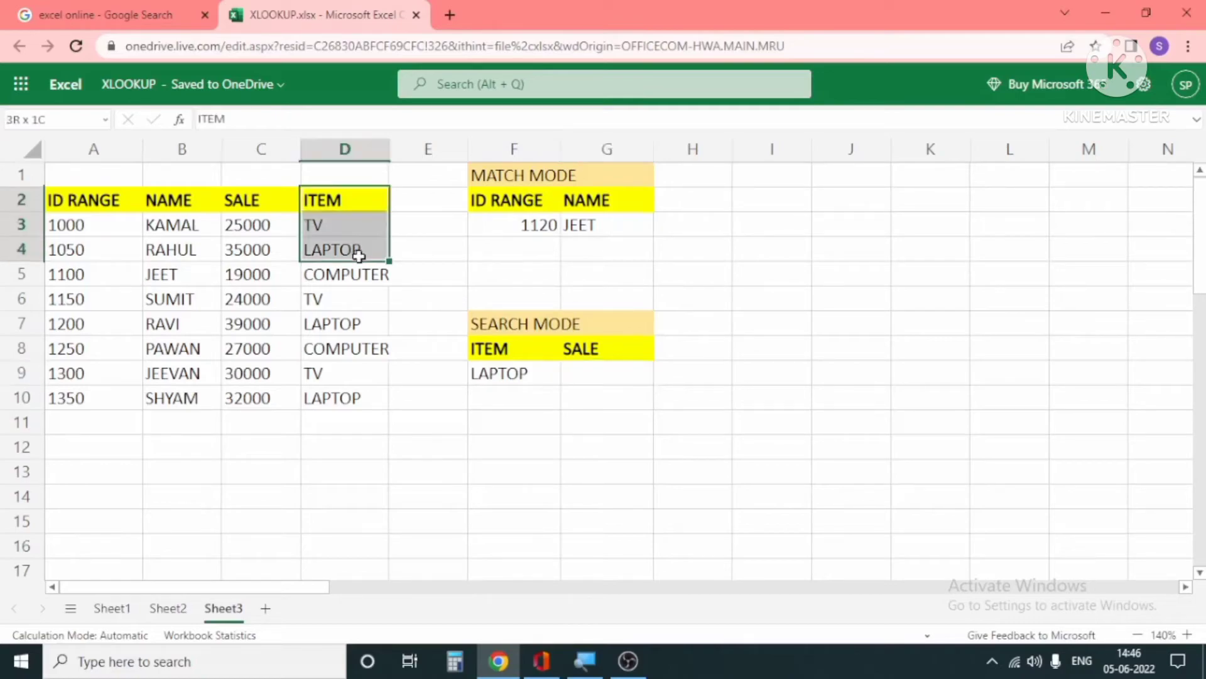
click(494, 272)
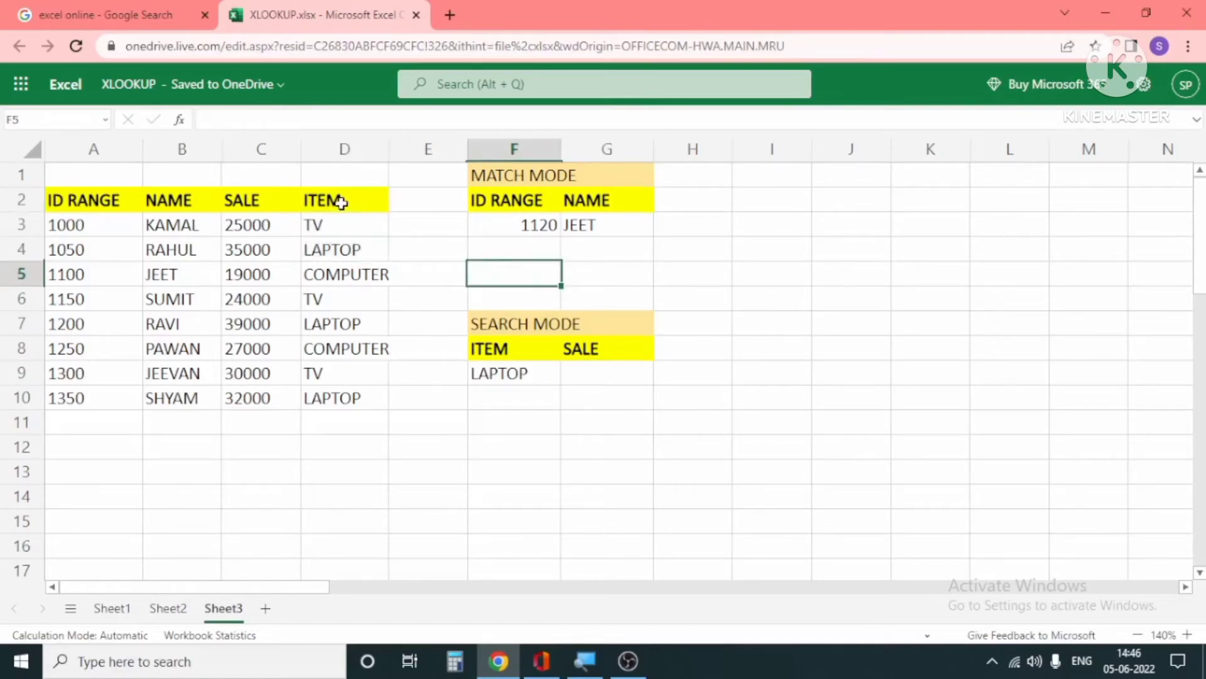
drag(342, 199, 342, 251)
click(356, 251)
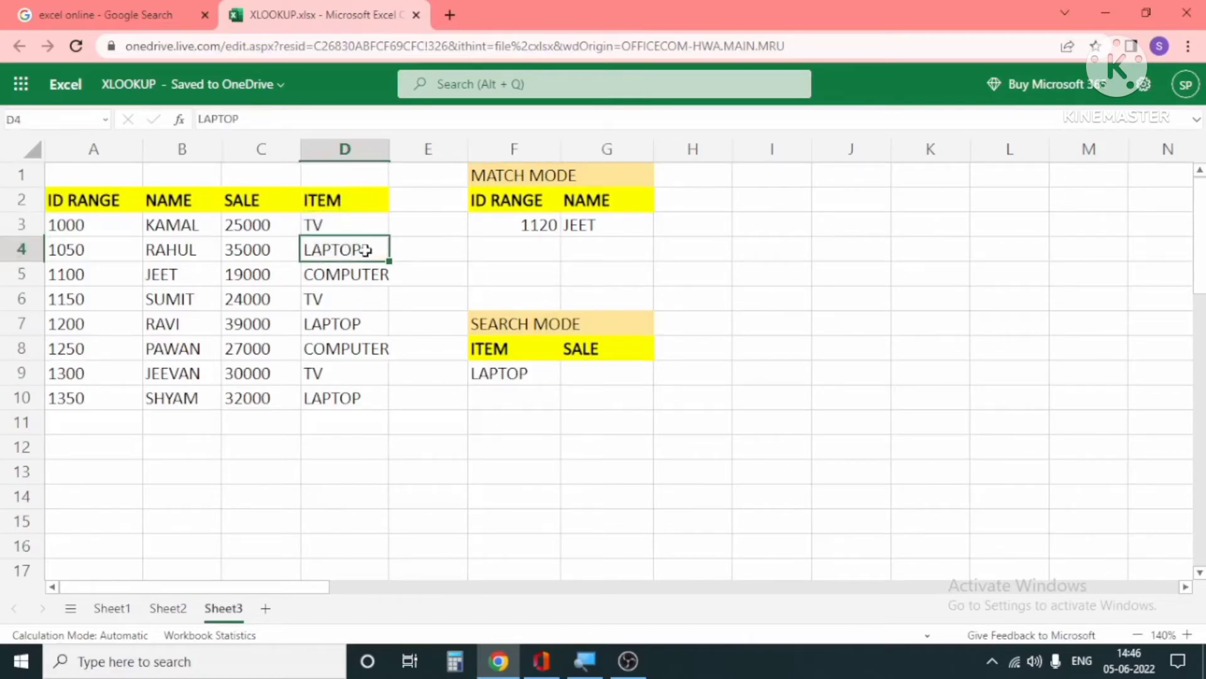
click(259, 250)
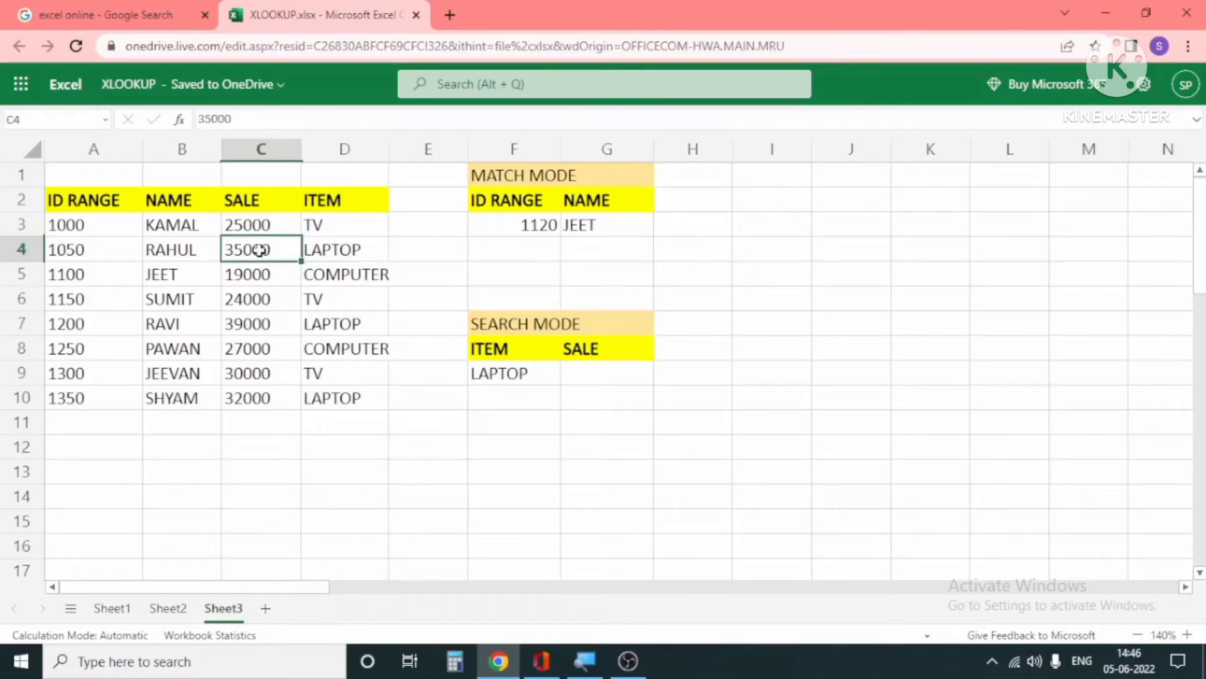
drag(84, 257, 283, 245)
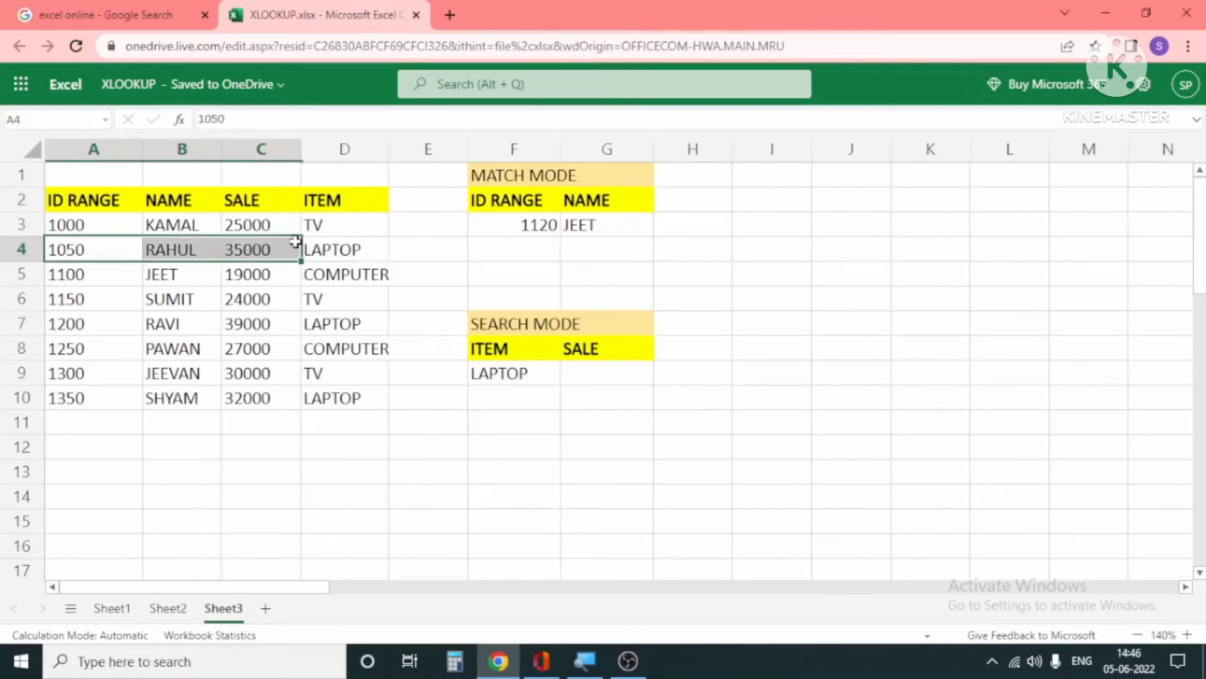
click(309, 241)
click(278, 247)
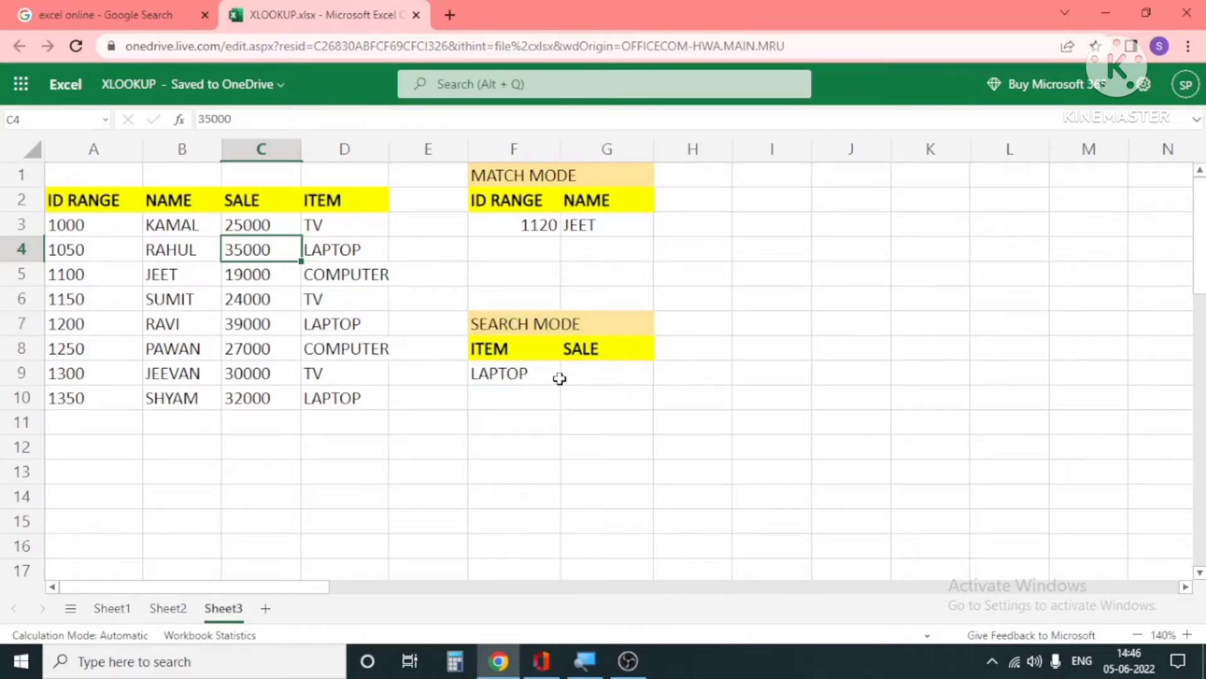
Trace a last-to-first search up the ITEM column to the last LAPTOP entry and check its SALE value in row 10
drag(324, 418, 321, 400)
click(319, 423)
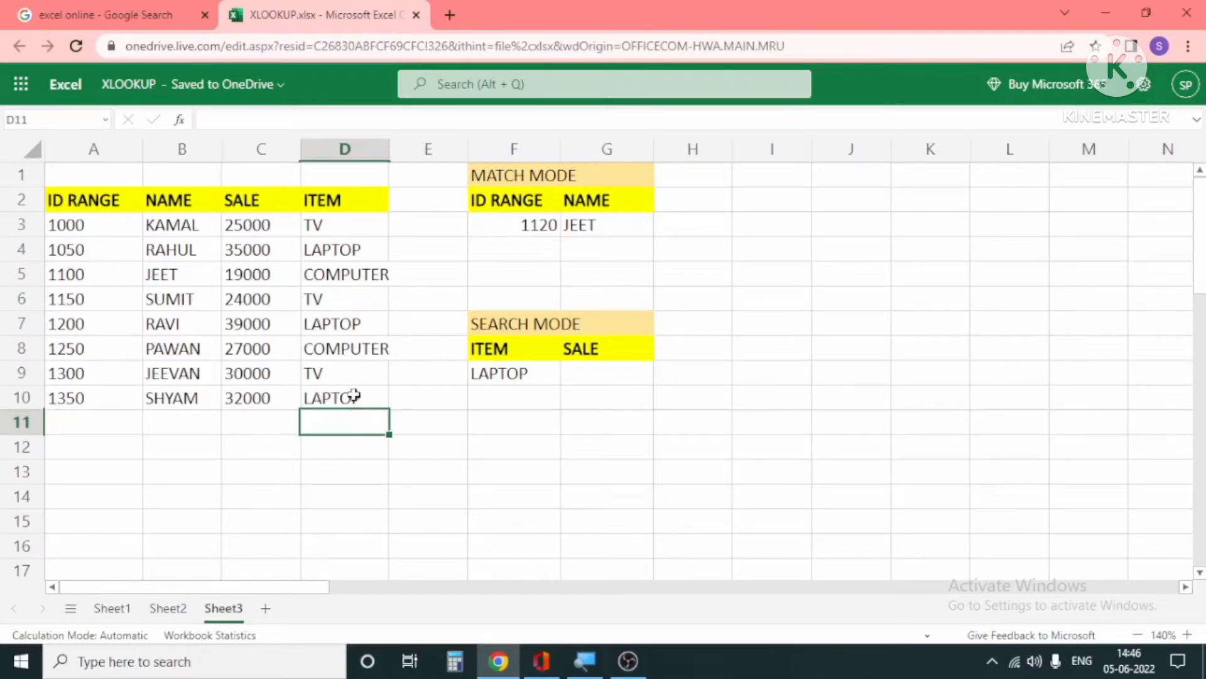
click(355, 394)
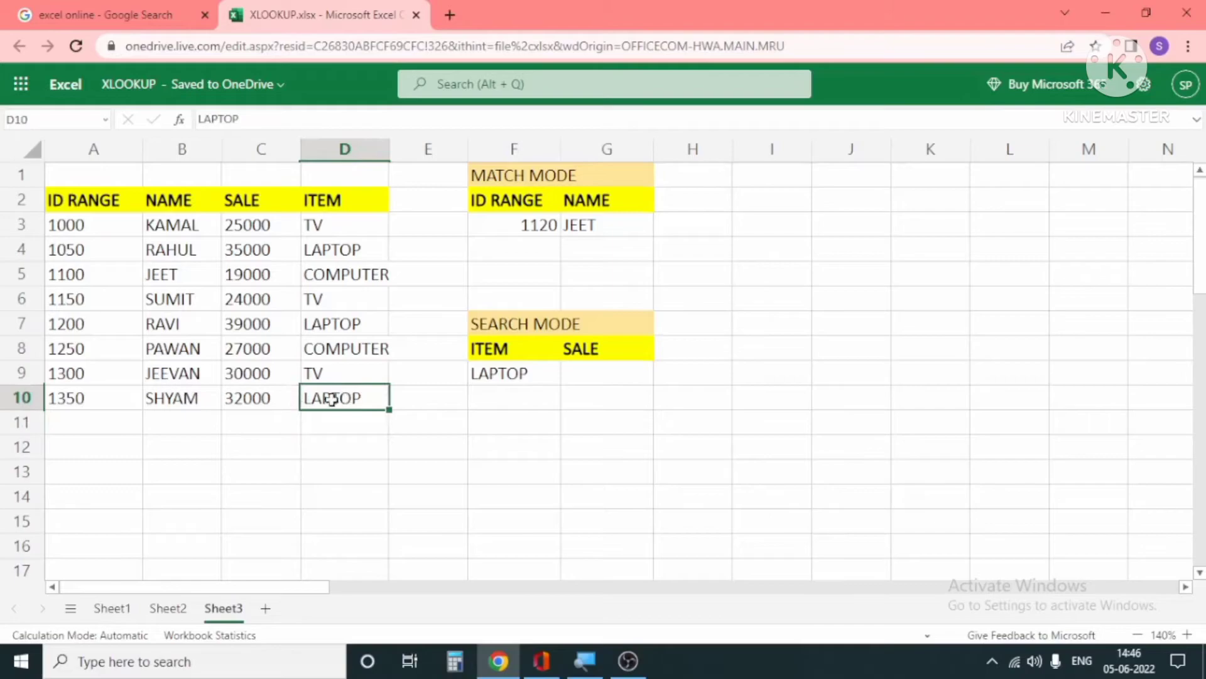
click(255, 399)
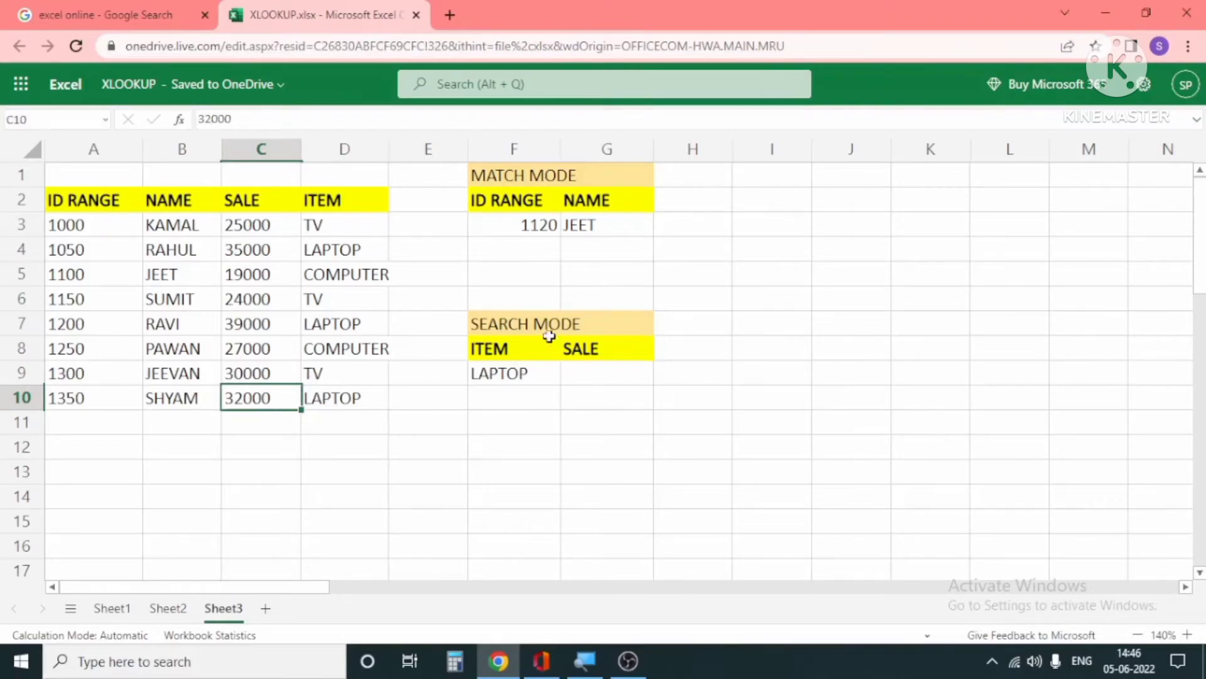
Begin an XLOOKUP formula in G9 with lookup value F9, lookup array D2:D10 and return array C2:C10
click(625, 379)
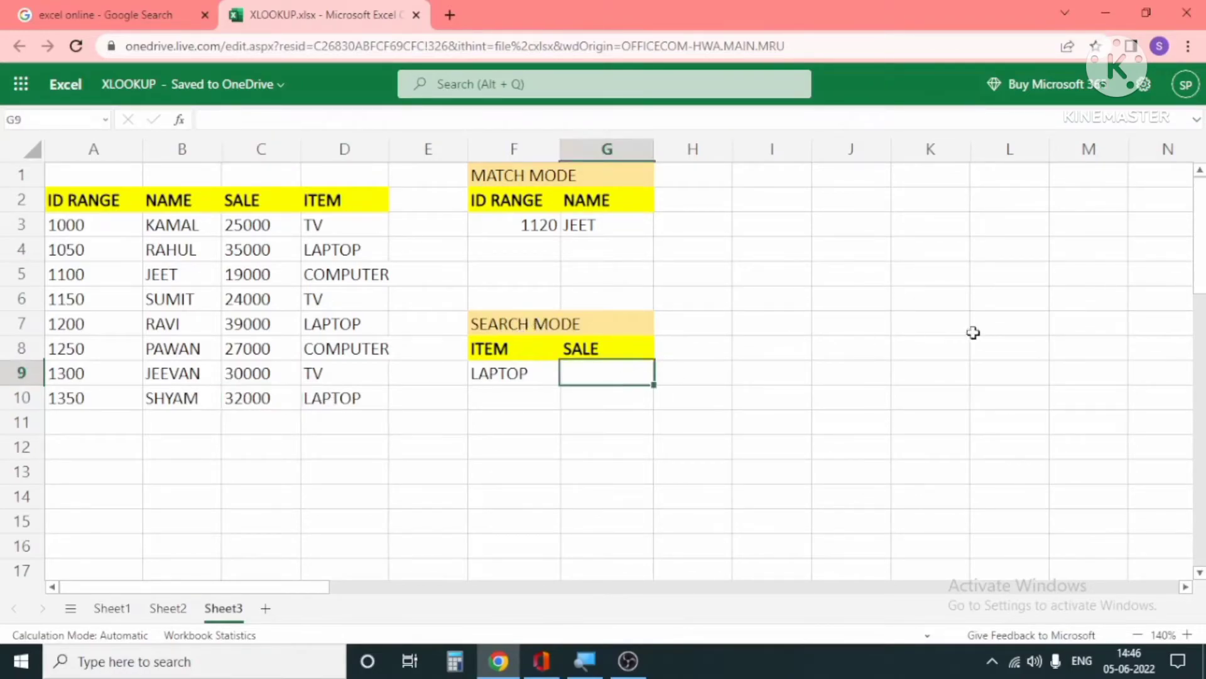
text(=xl)
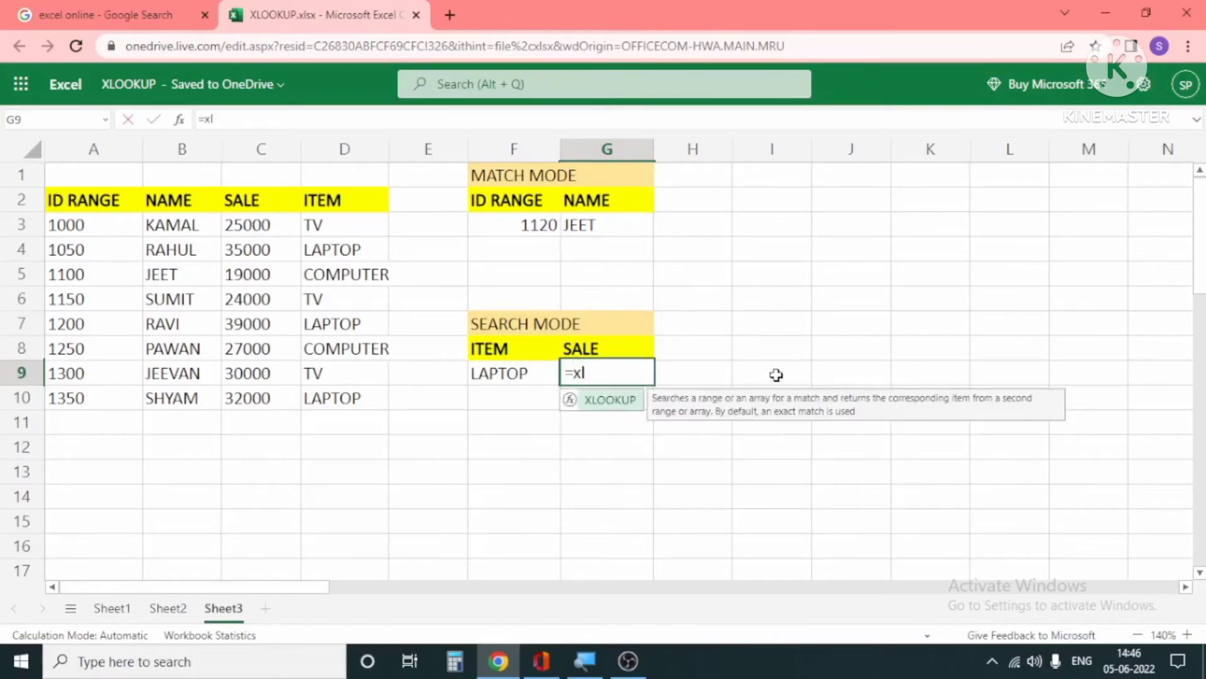
double_click(625, 405)
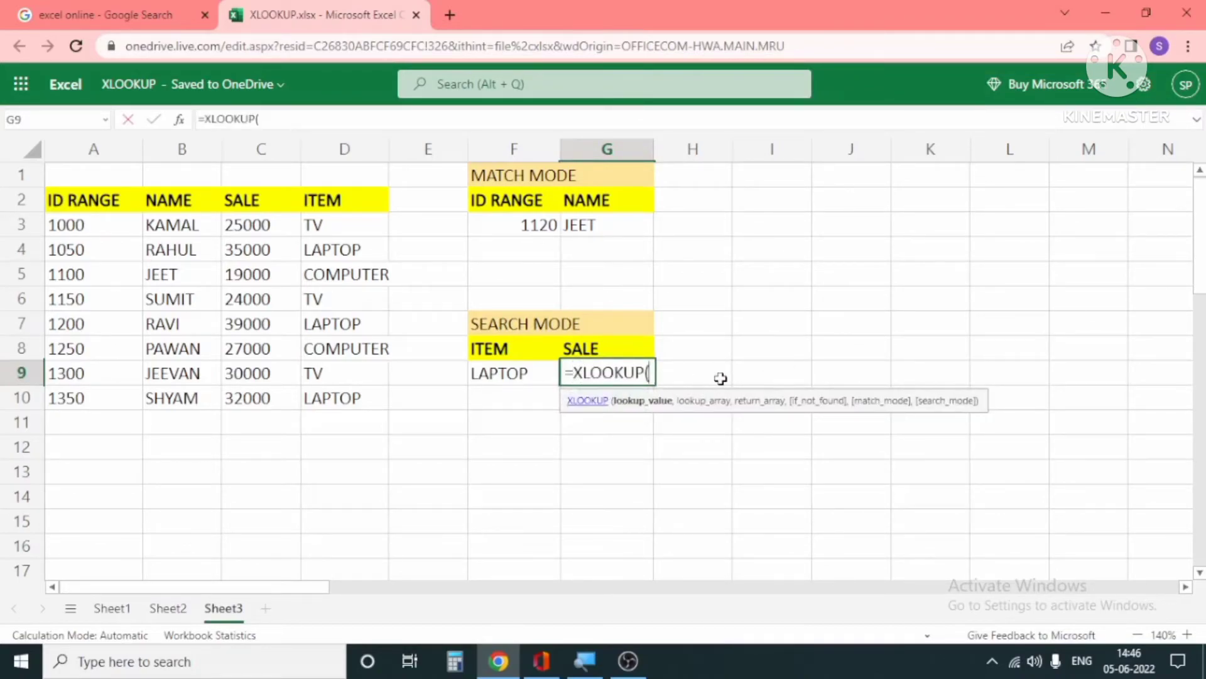
click(514, 373)
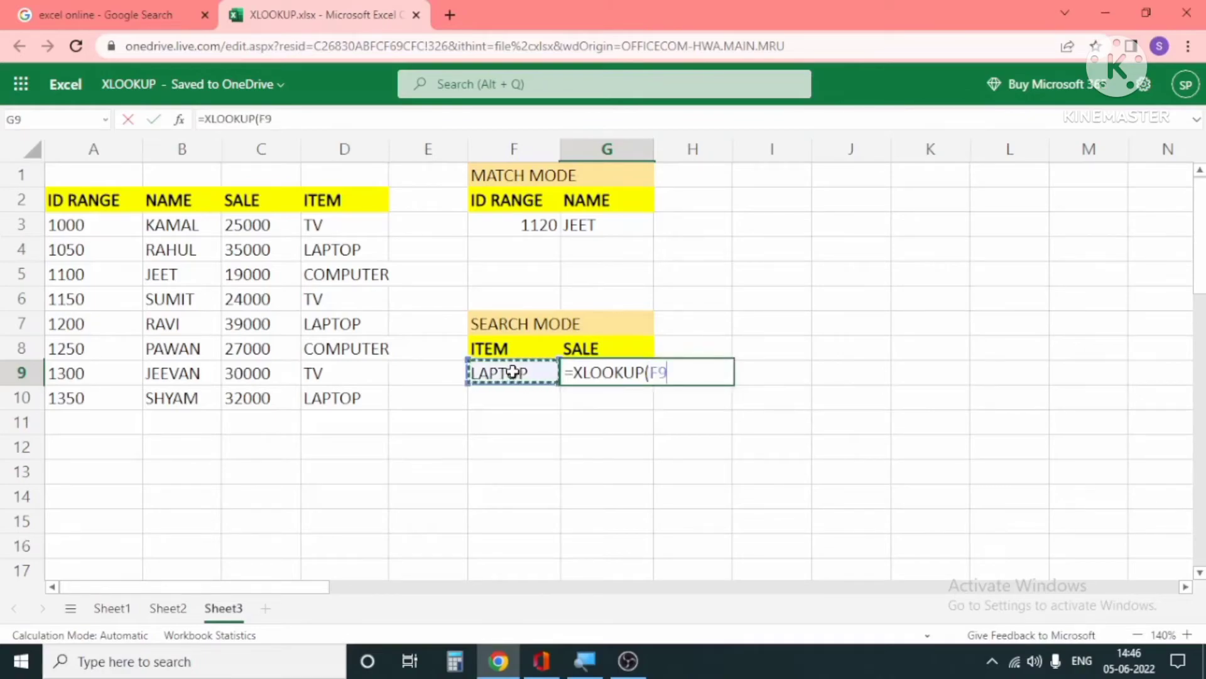
key(BackSpace)
key(BackSpace)
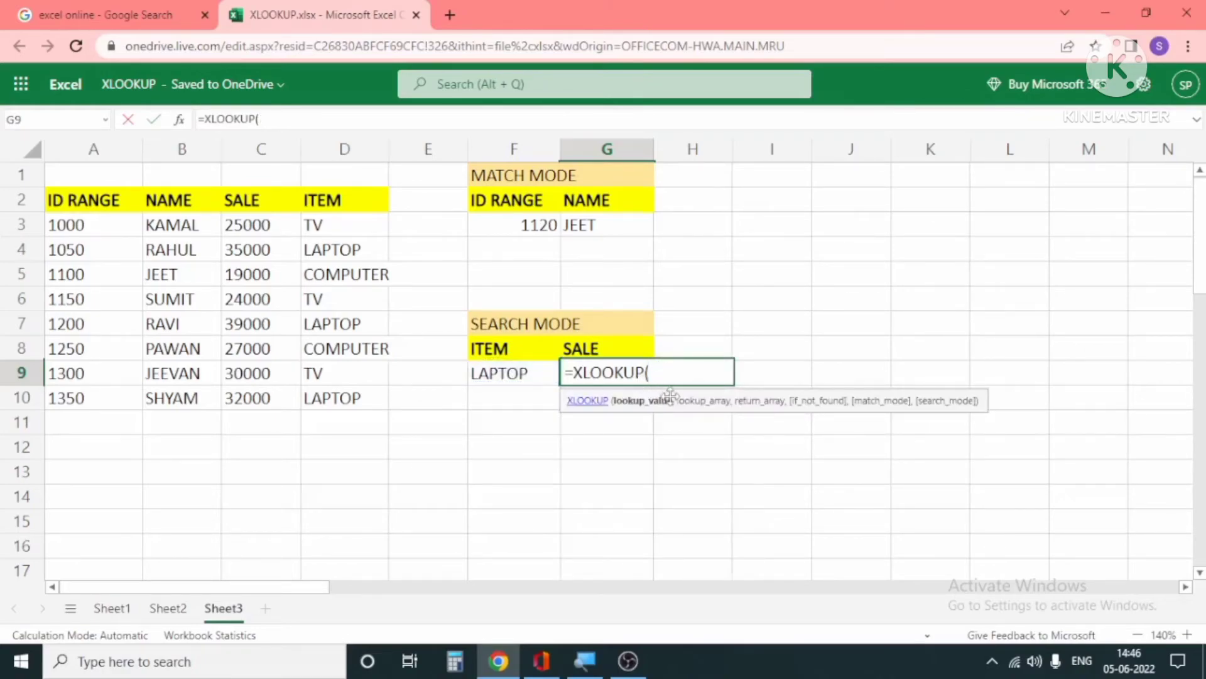
click(511, 373)
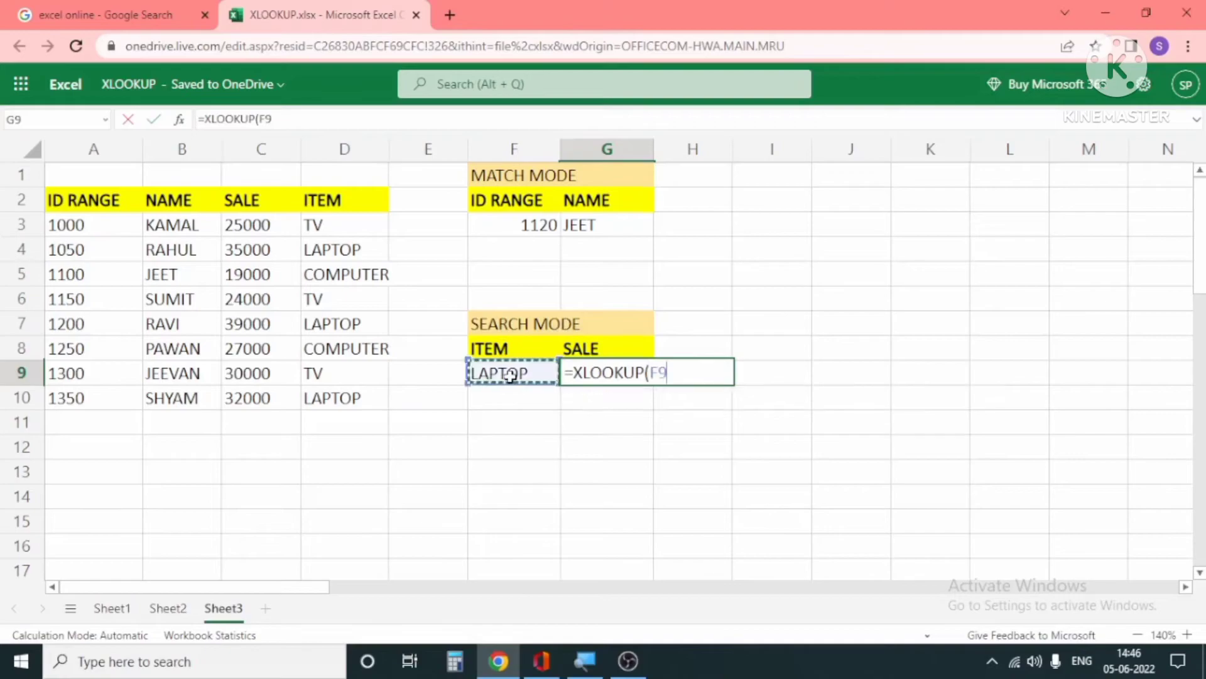
text(,)
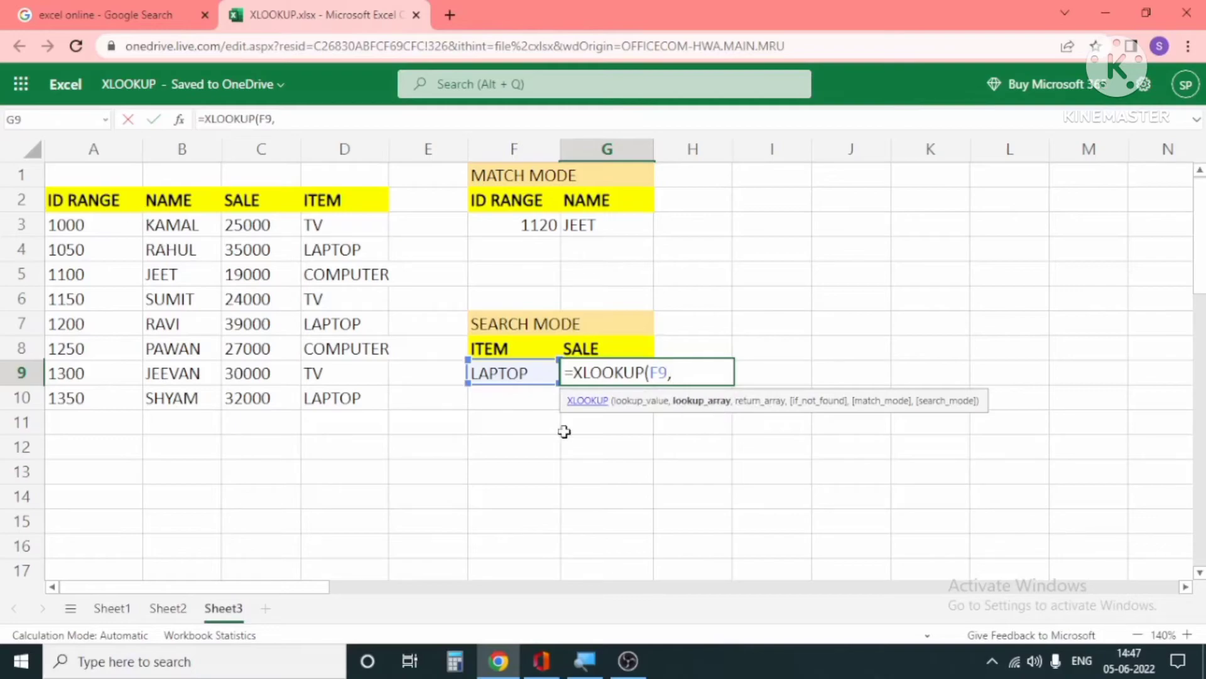
drag(357, 201, 366, 403)
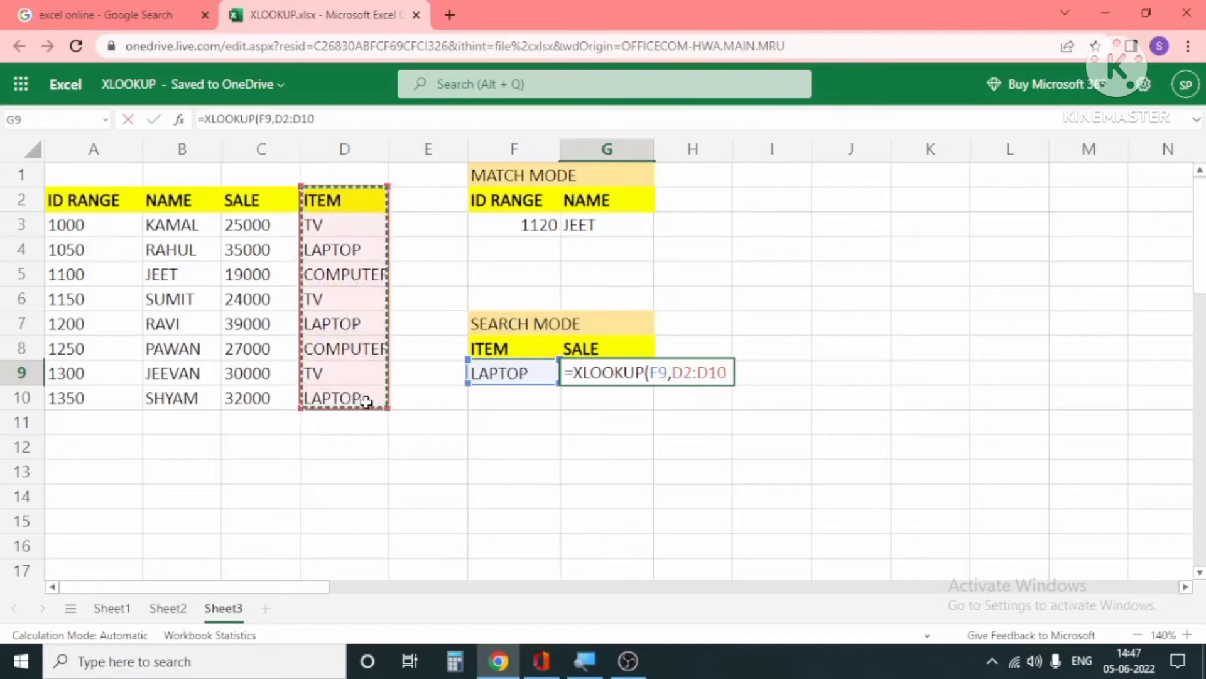
text(,)
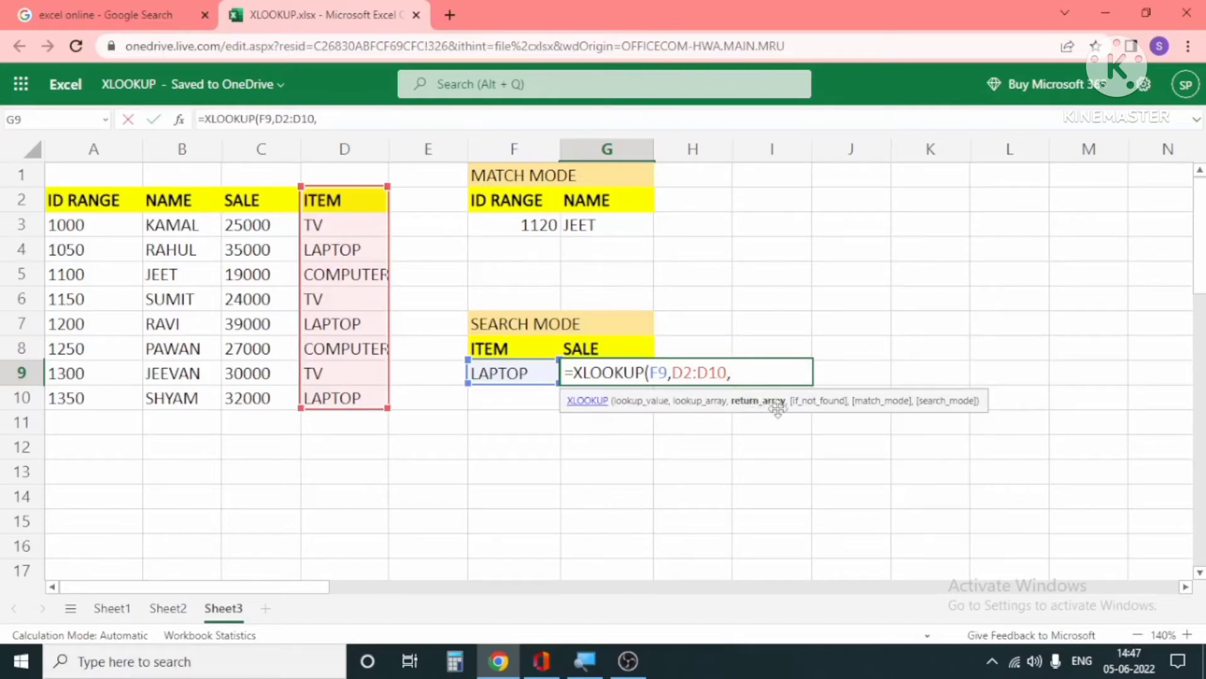
drag(266, 200, 277, 396)
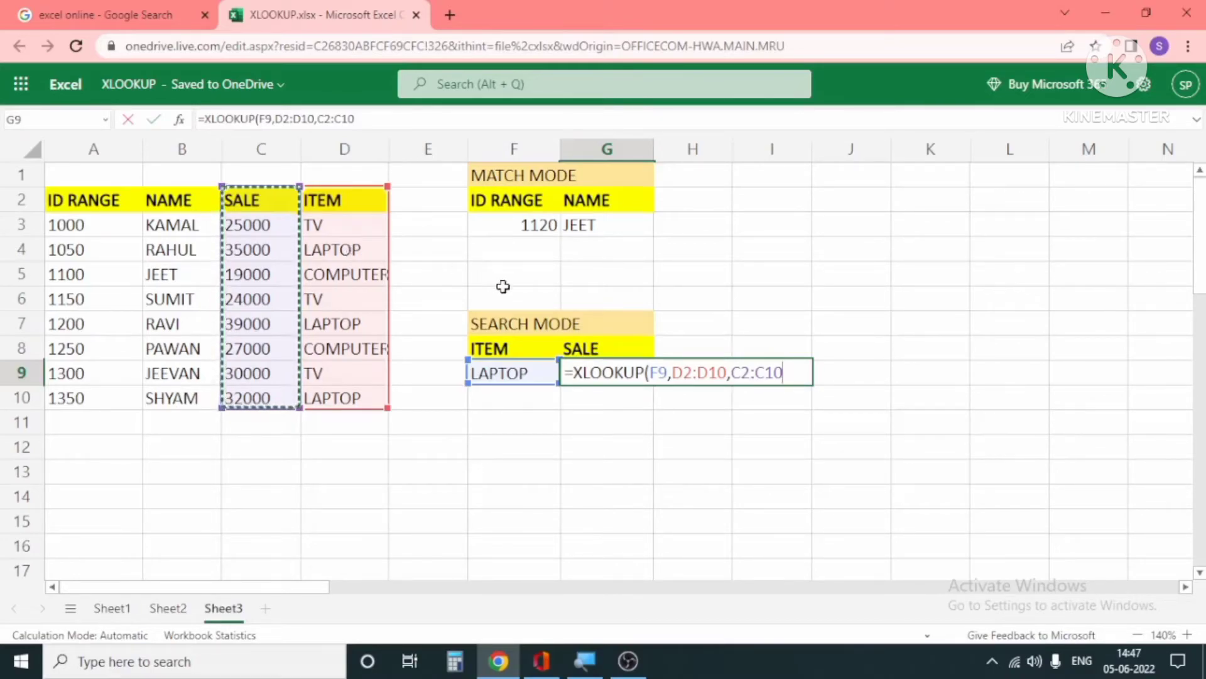
Complete the G9 formula as =XLOOKUP(F9,D2:D10,C2:C10,,,-1), leaving if_not_found and match mode empty and setting search mode to -1
text(,)
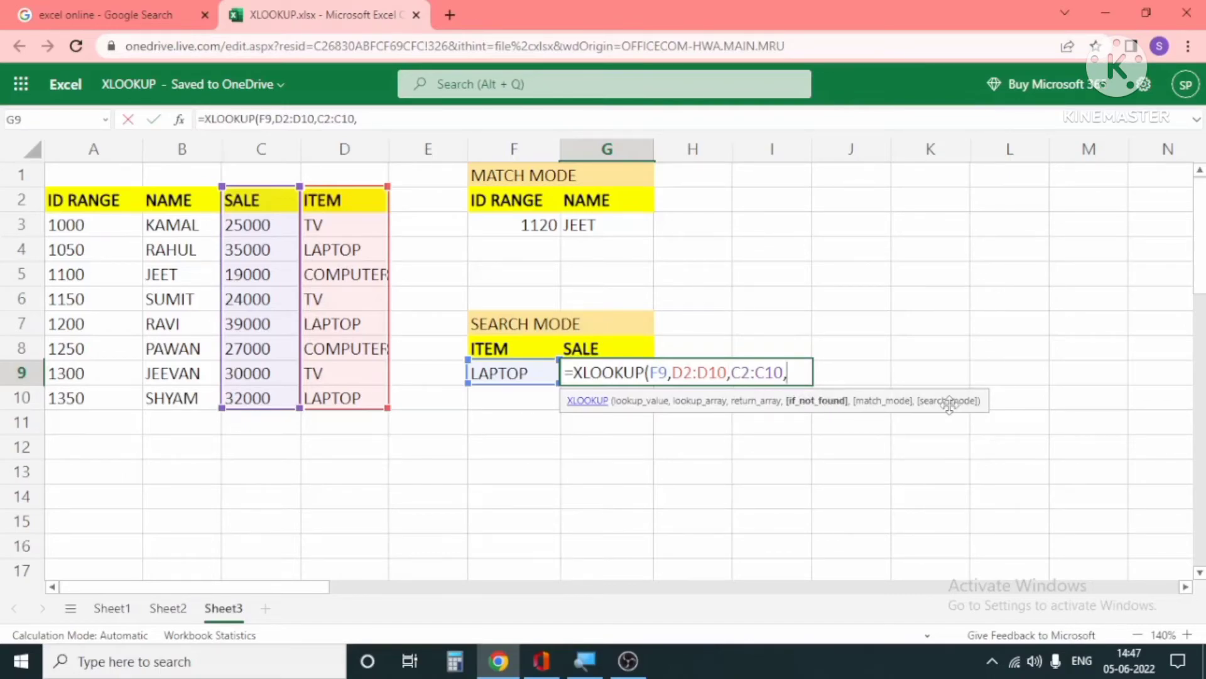
text(,)
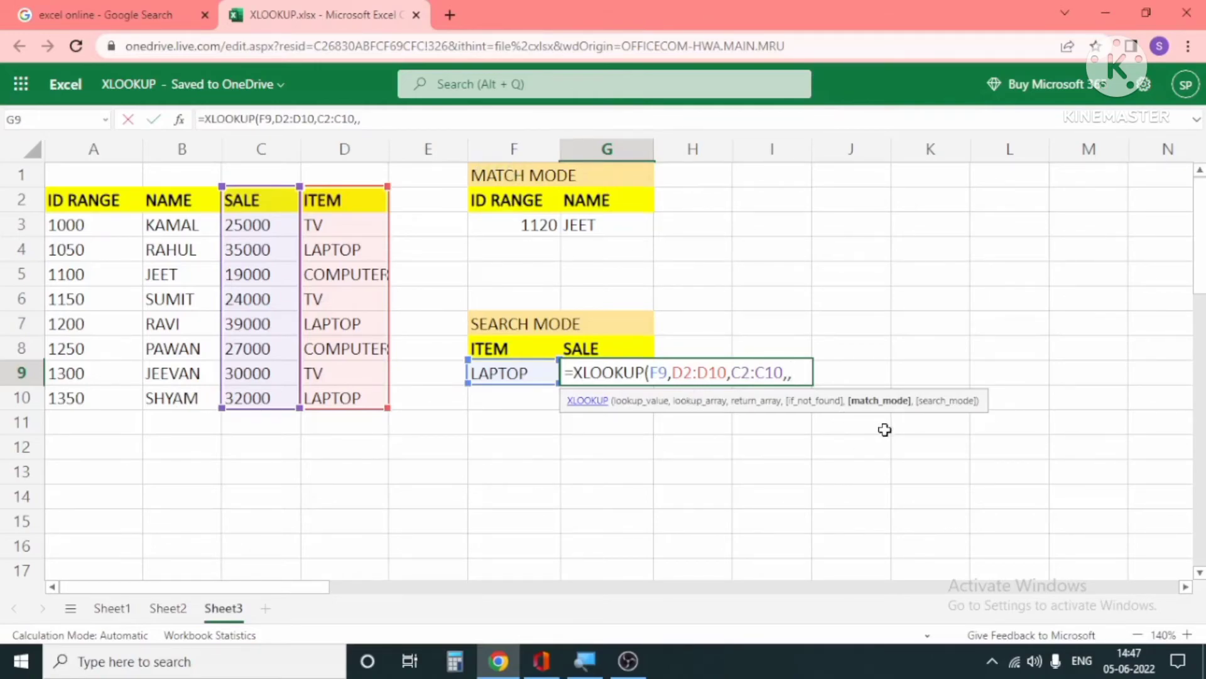
text(,)
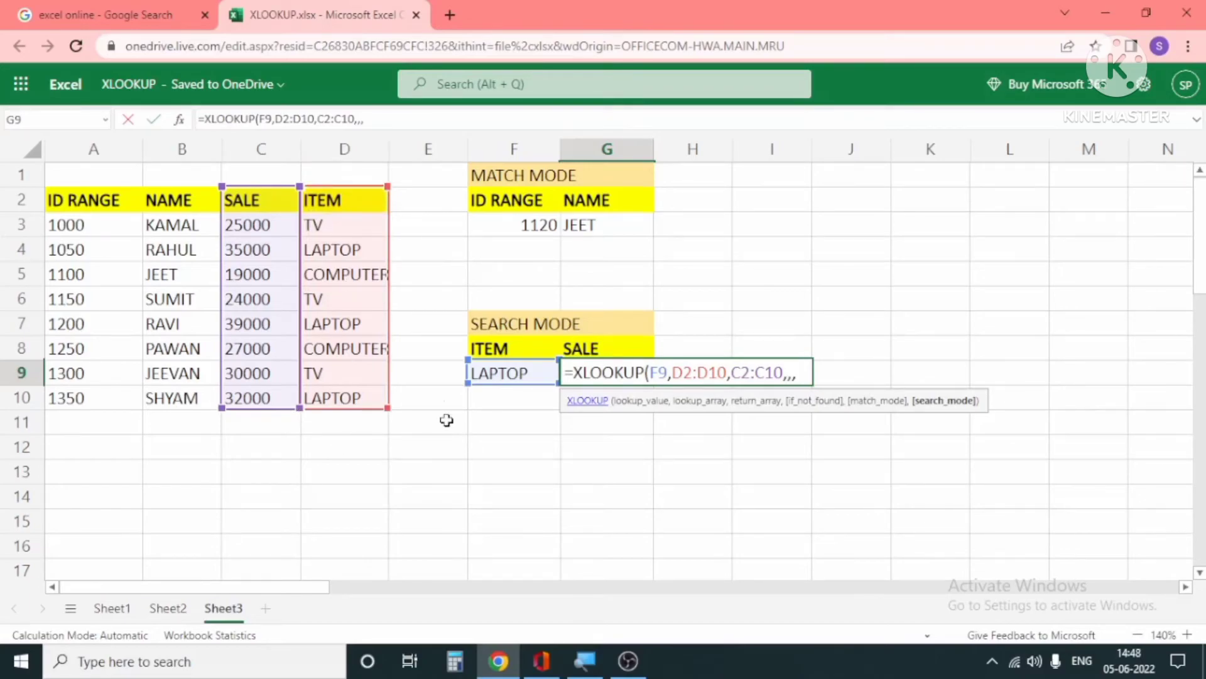
text(1))
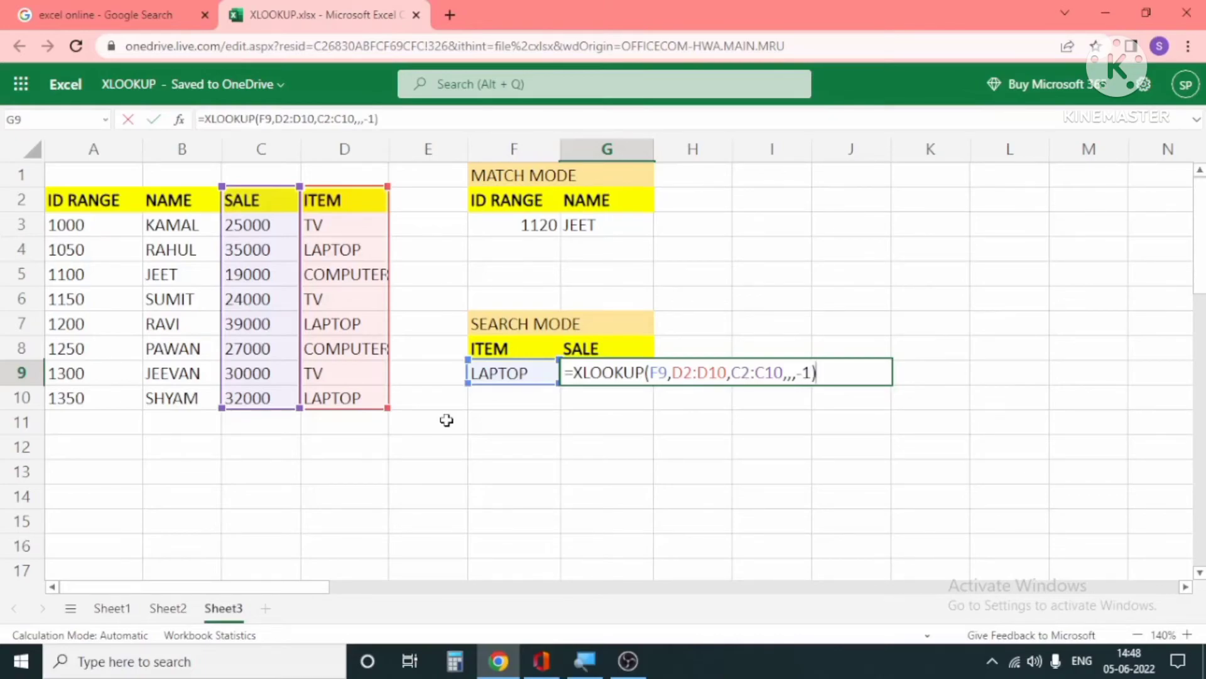
key(Return)
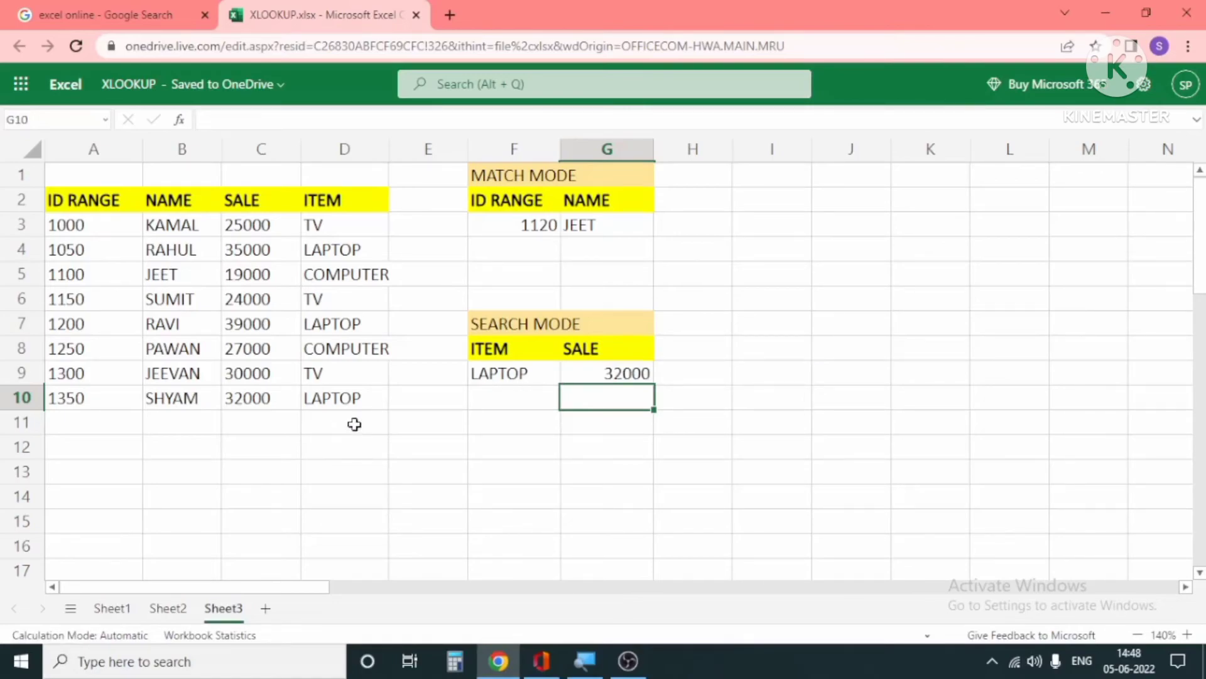
Verify the sale returned in G9 against the last LAPTOP entry and its SALE value in row 10
click(354, 396)
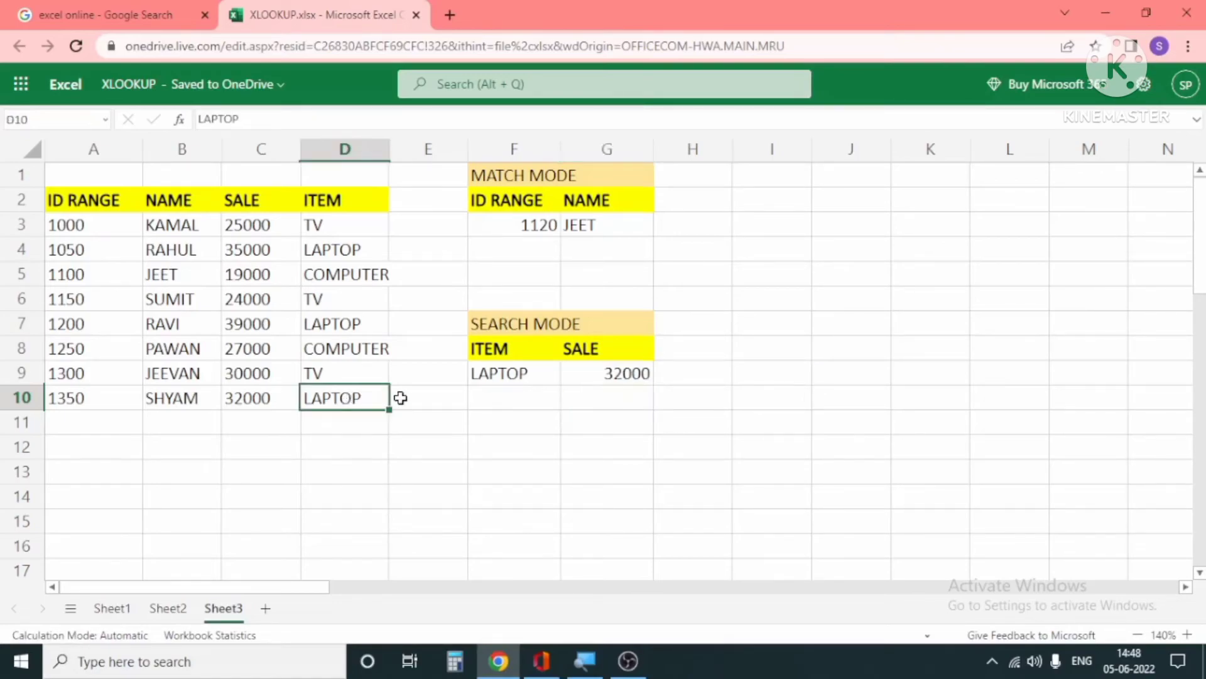
click(253, 402)
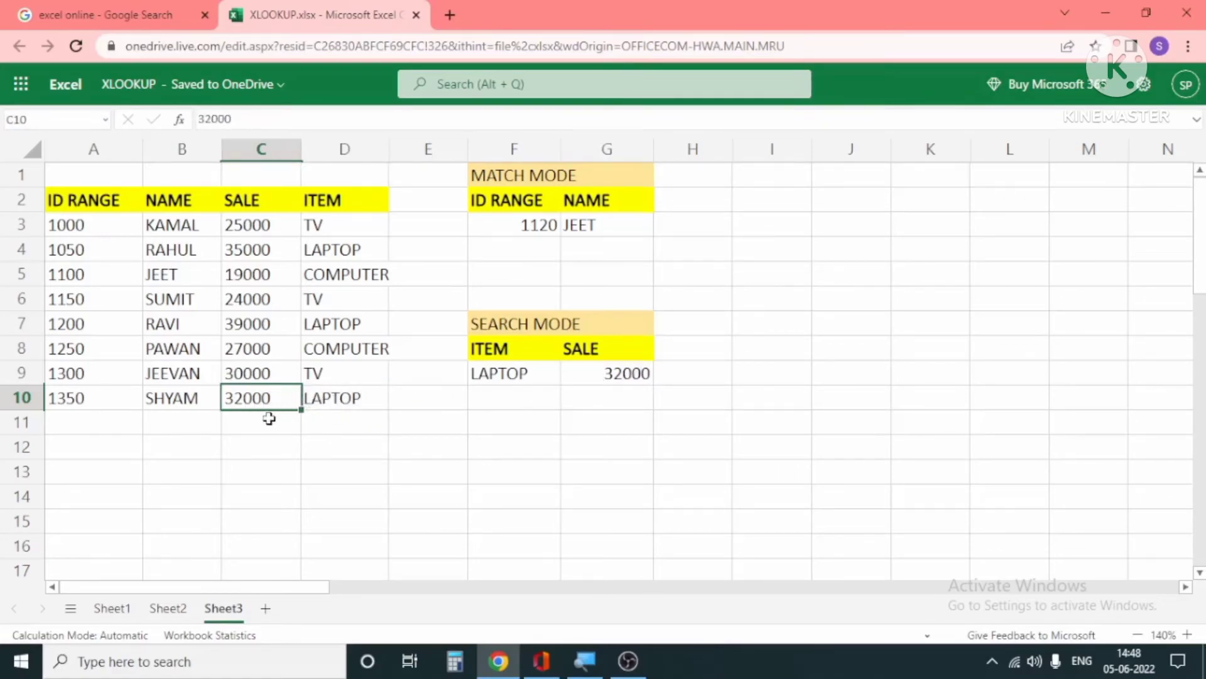
click(551, 382)
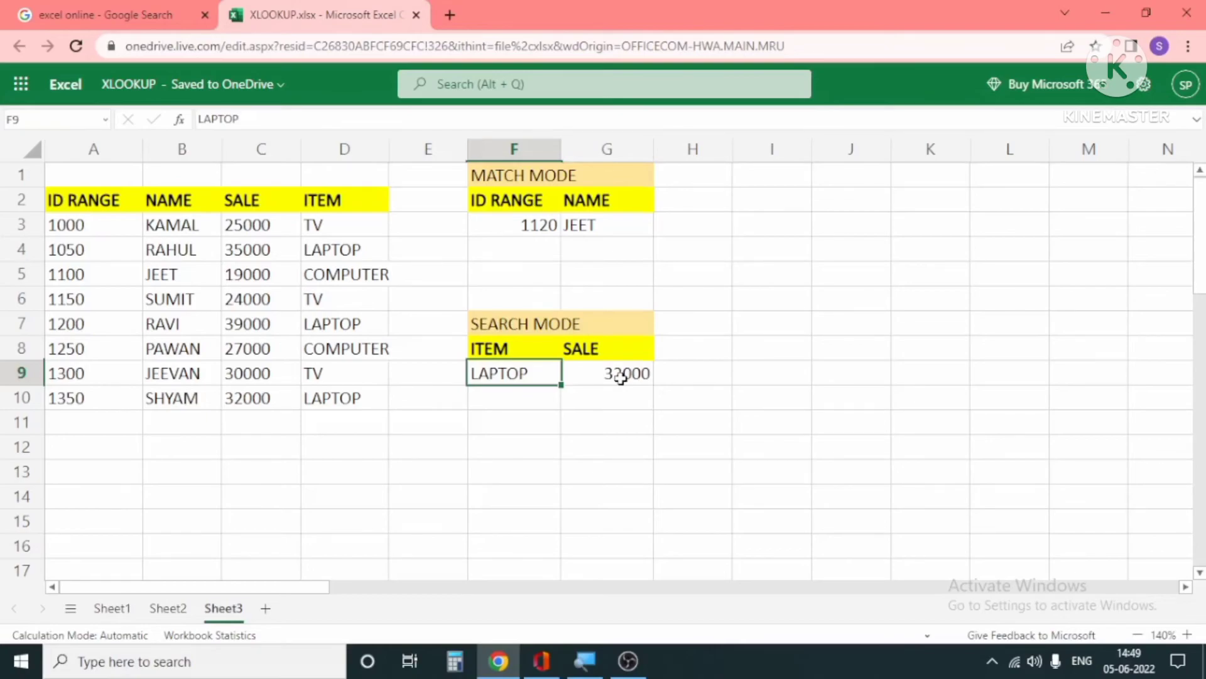
Search Google for "office 365 login" in a new browser tab and open the office.com Office 365 Login result
click(787, 248)
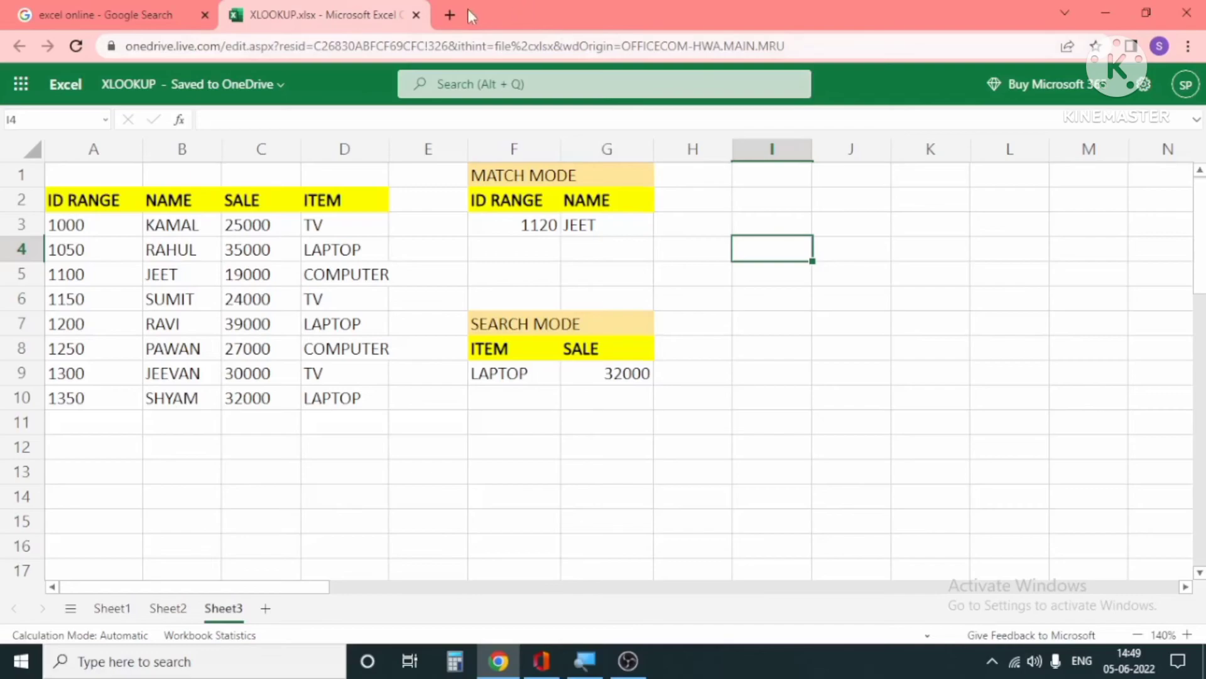
click(450, 15)
click(193, 46)
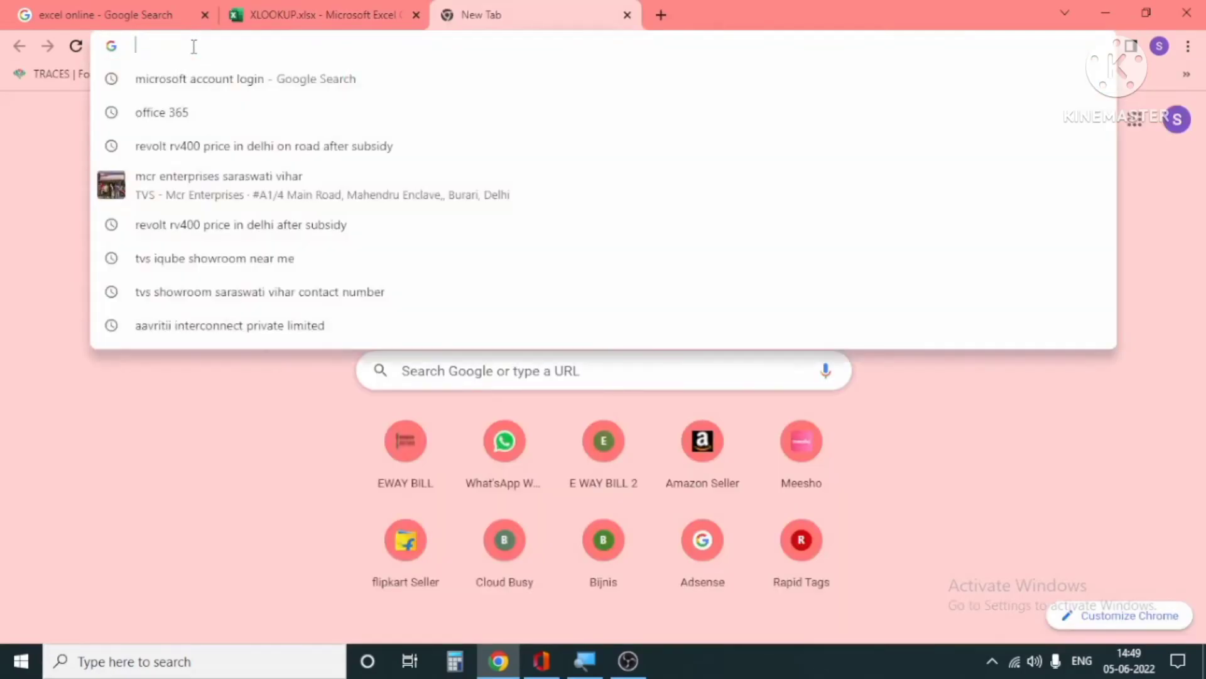
text(offi)
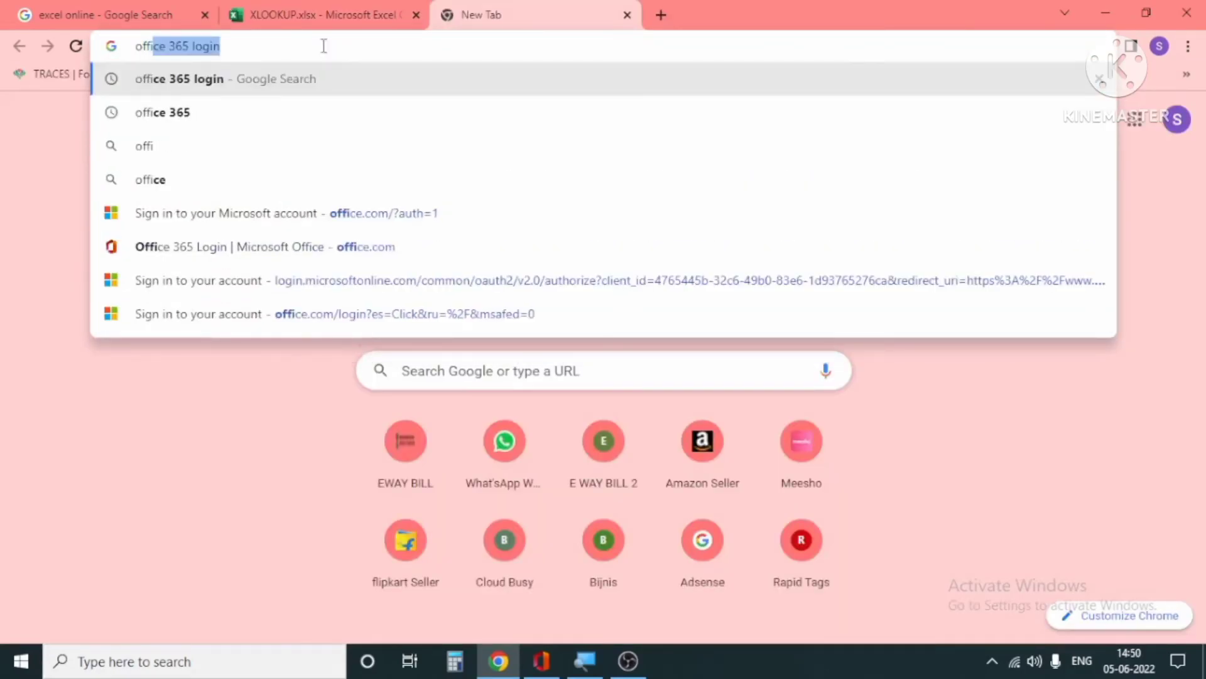
click(258, 76)
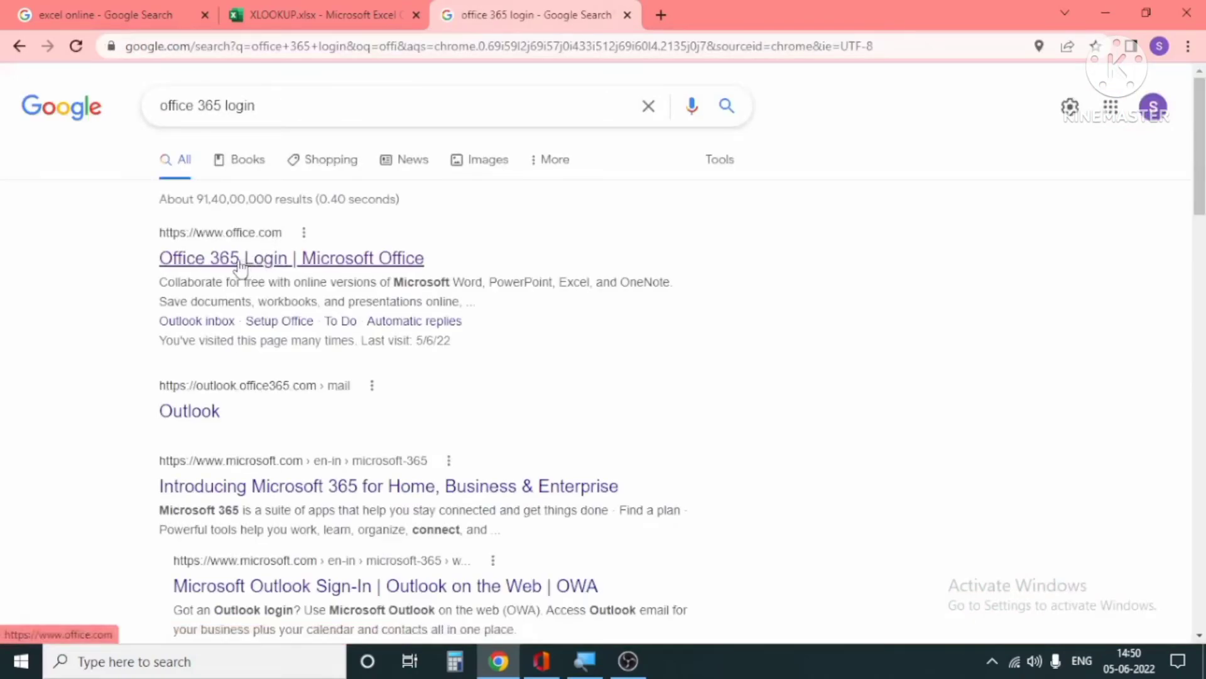
click(239, 258)
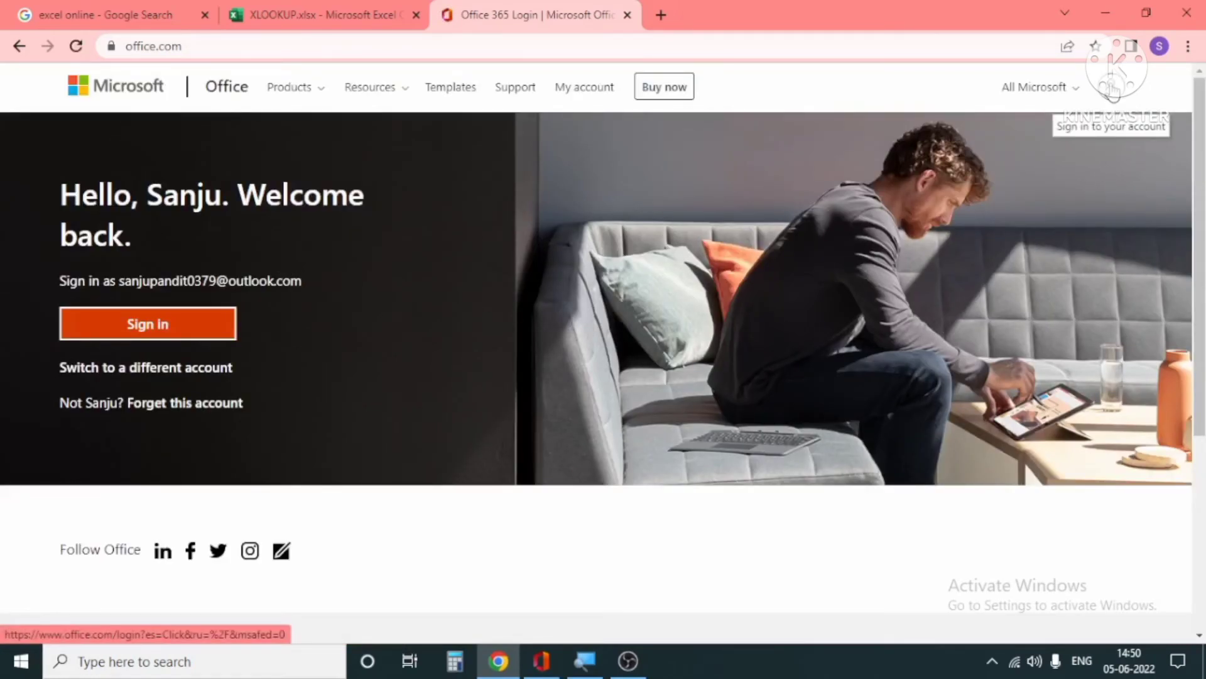
Sign in to the Microsoft account, choosing to stay signed in and not to be shown this question again
click(1112, 98)
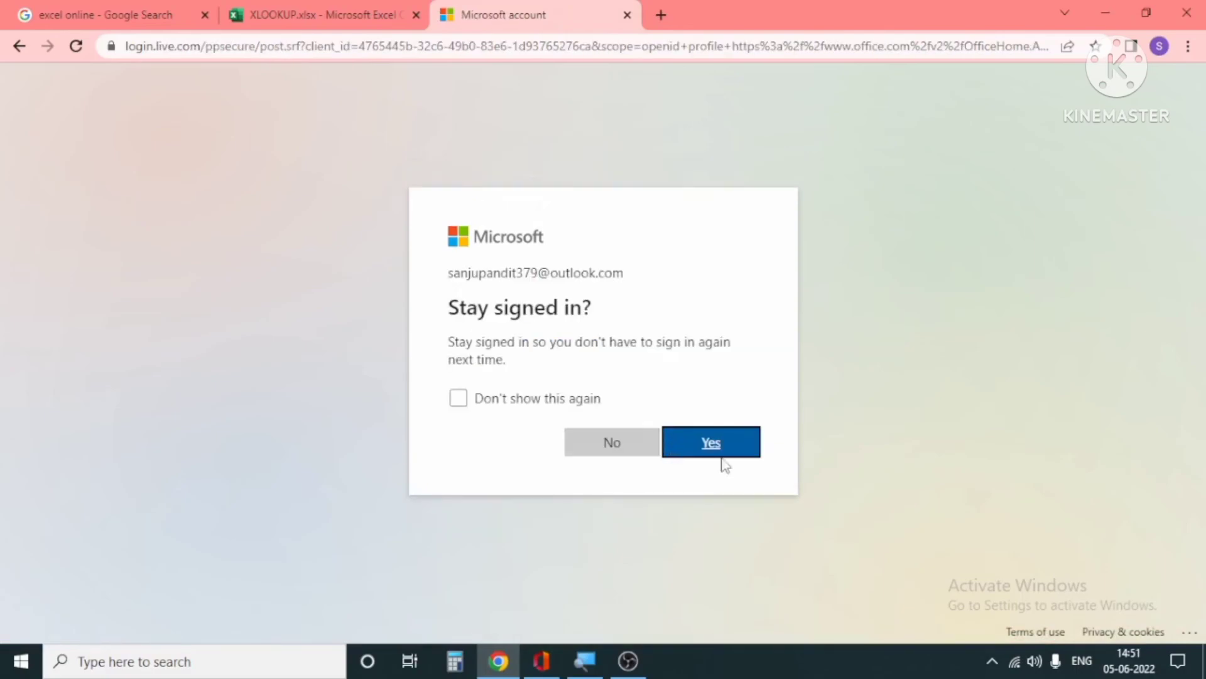
click(458, 401)
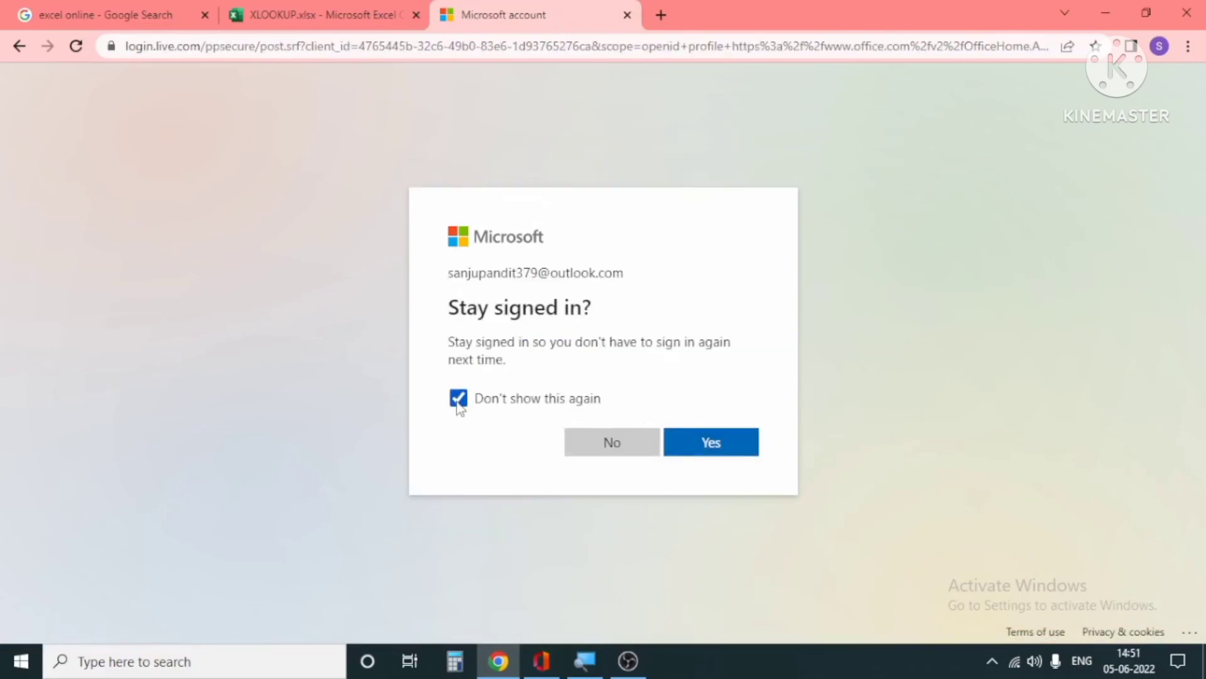
click(720, 443)
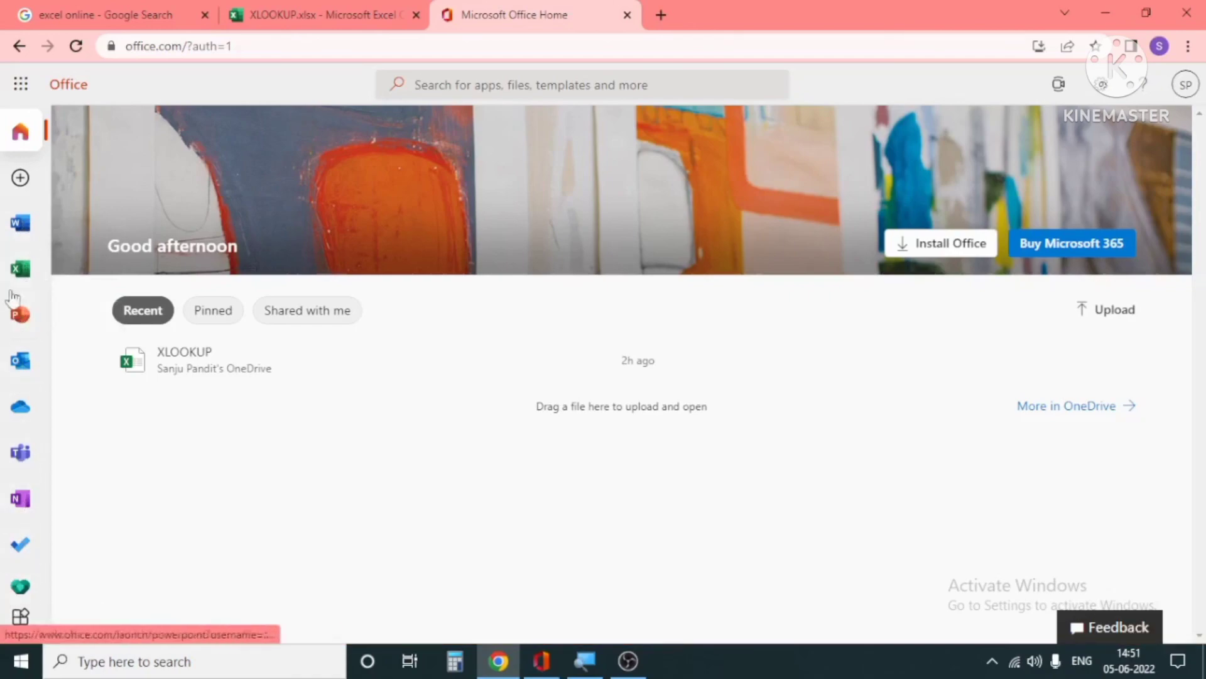
Open Excel for the web from Office Home and create a new blank workbook
click(21, 270)
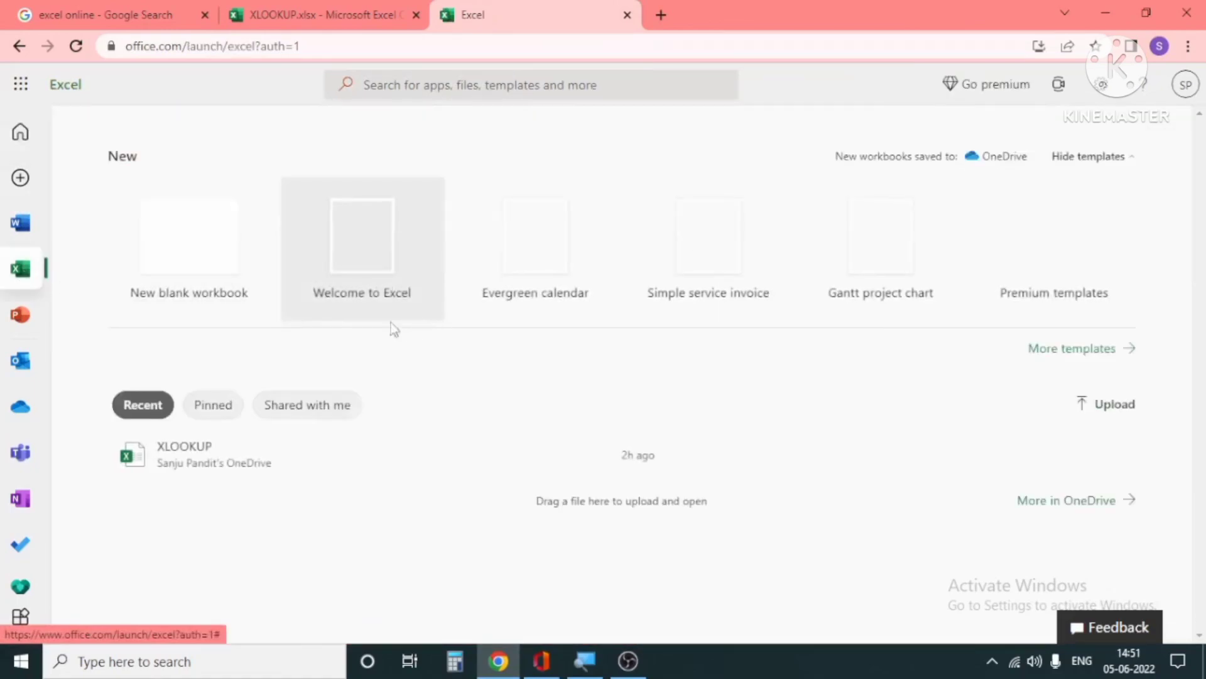
click(201, 257)
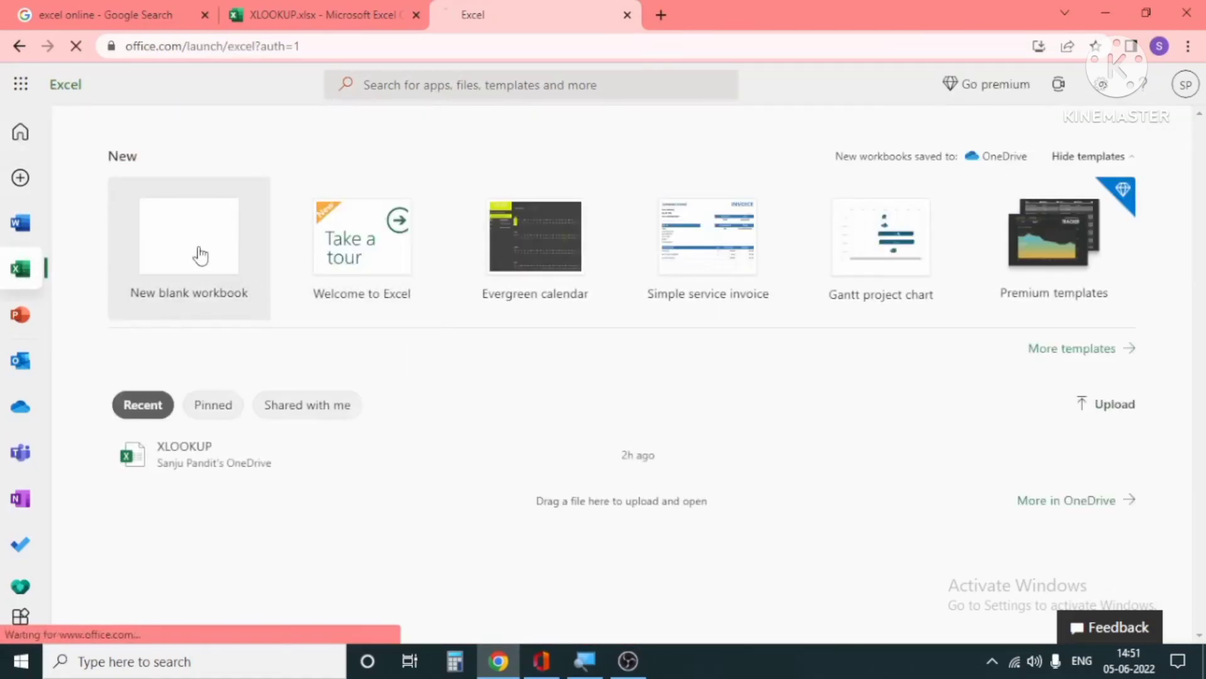